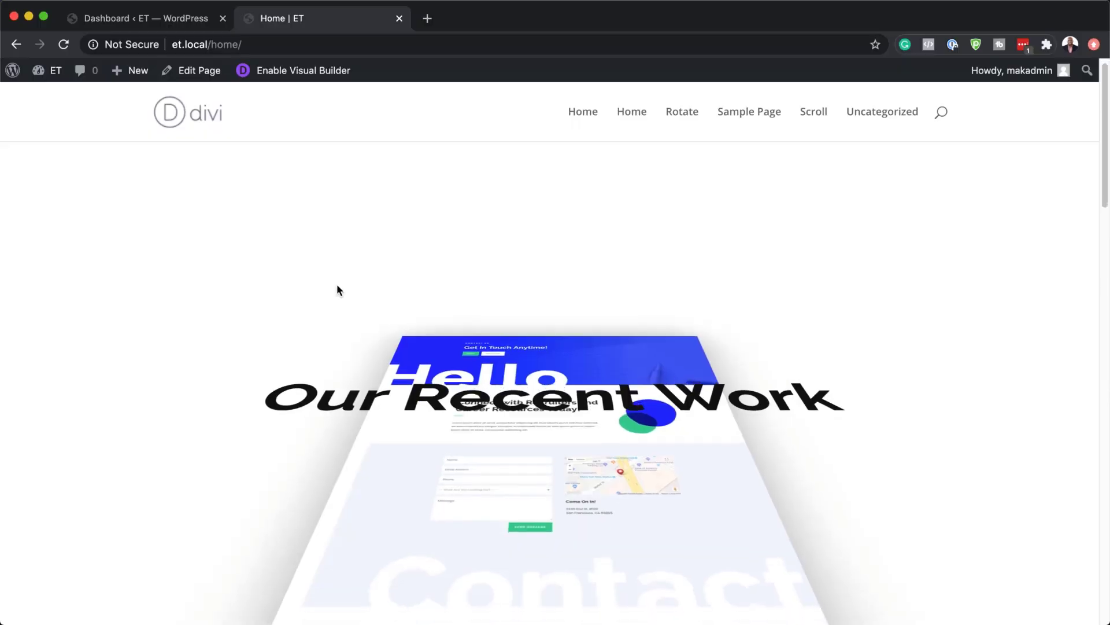
- Examine the perspective scroll effect of the "Our Recent Work" heading and mockup image on the finished Home page
{"action": "scroll", "coordinate": [338, 289], "scroll_direction": "down", "scroll_amount": 5}
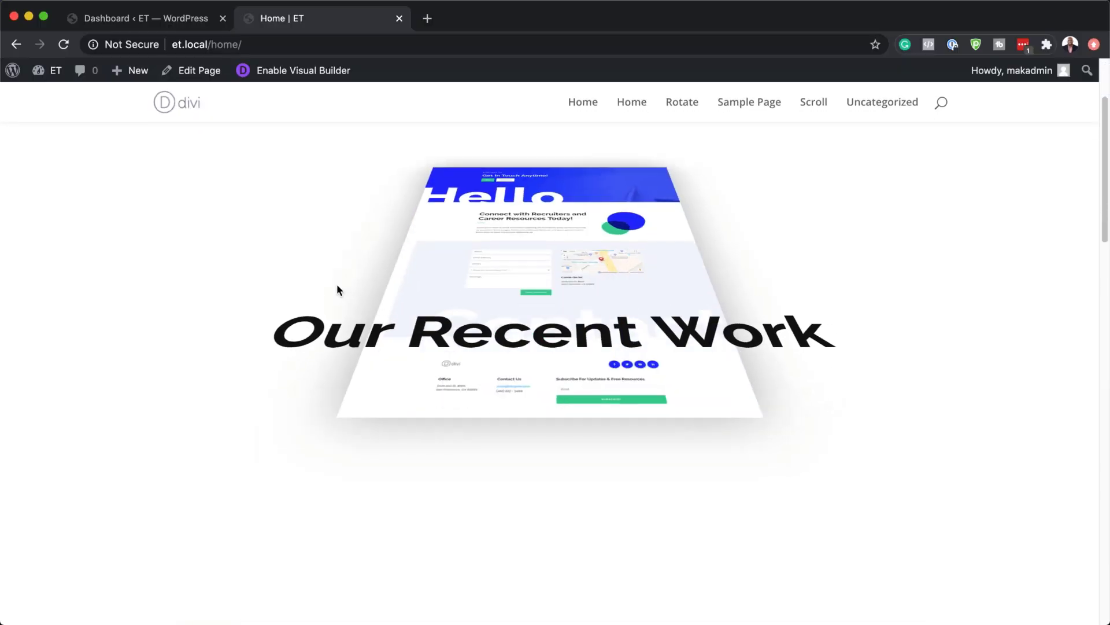
{"action": "scroll", "coordinate": [338, 287], "scroll_direction": "down", "scroll_amount": 6}
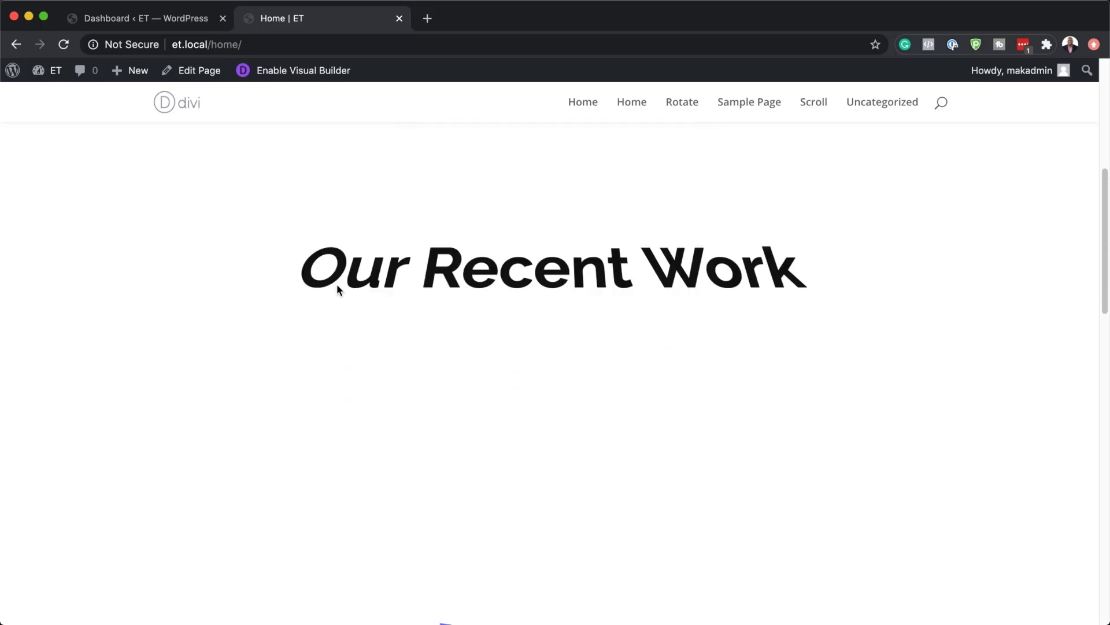
{"action": "scroll", "coordinate": [337, 284], "scroll_direction": "down", "scroll_amount": 5}
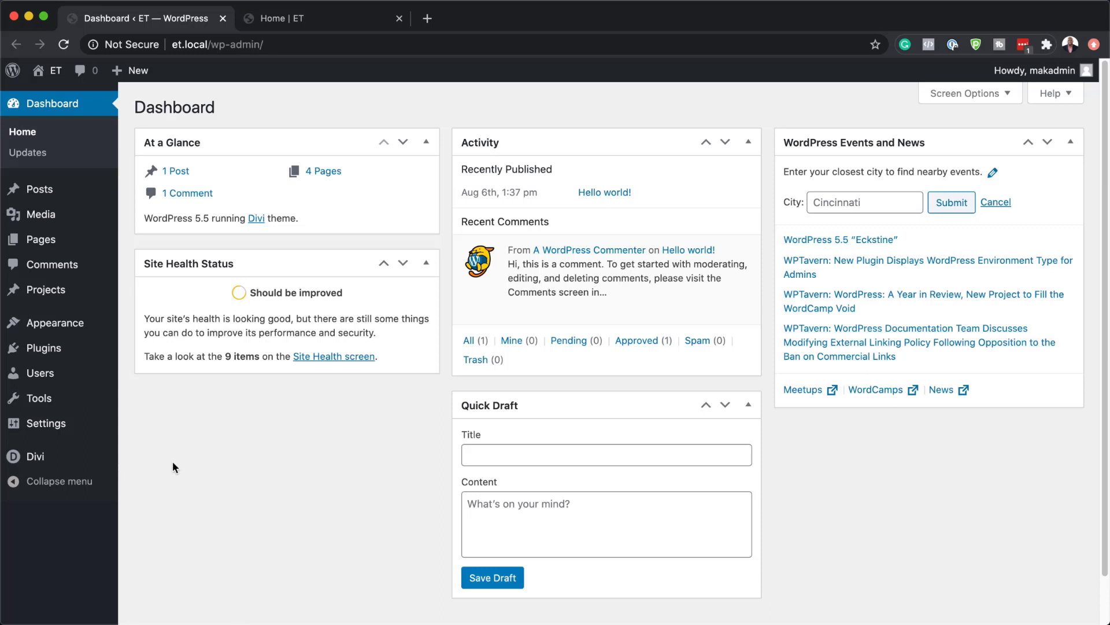
- Add a new WordPress page titled "Perpective" and open it in the Divi Builder
{"action": "mouse_move", "coordinate": [52, 240]}
{"action": "left_click", "coordinate": [167, 265]}
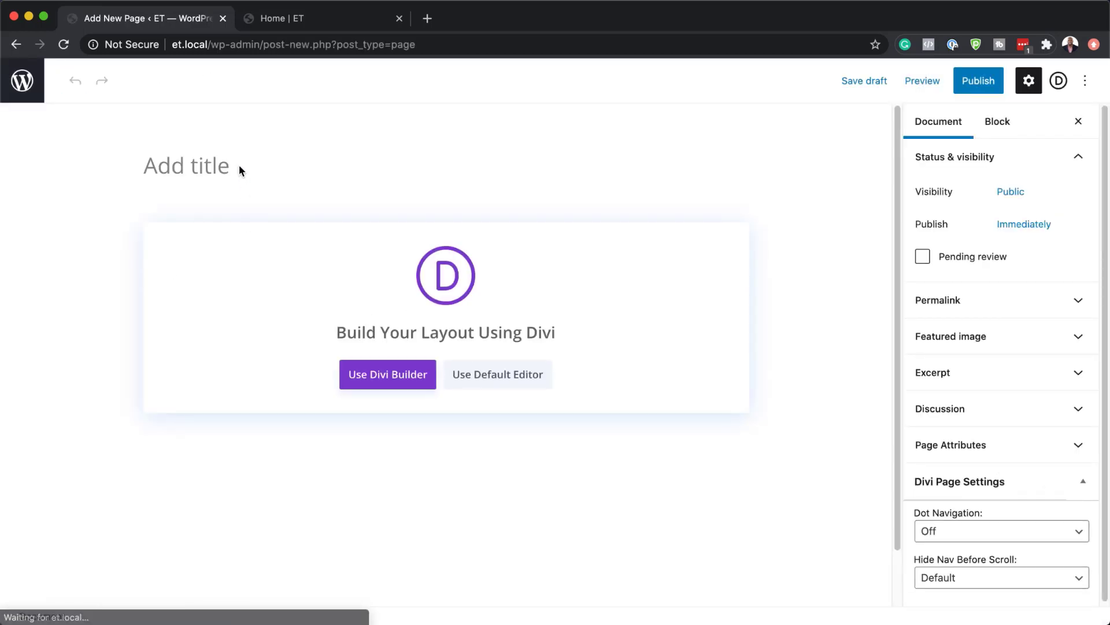
{"action": "type", "text": "Per"}
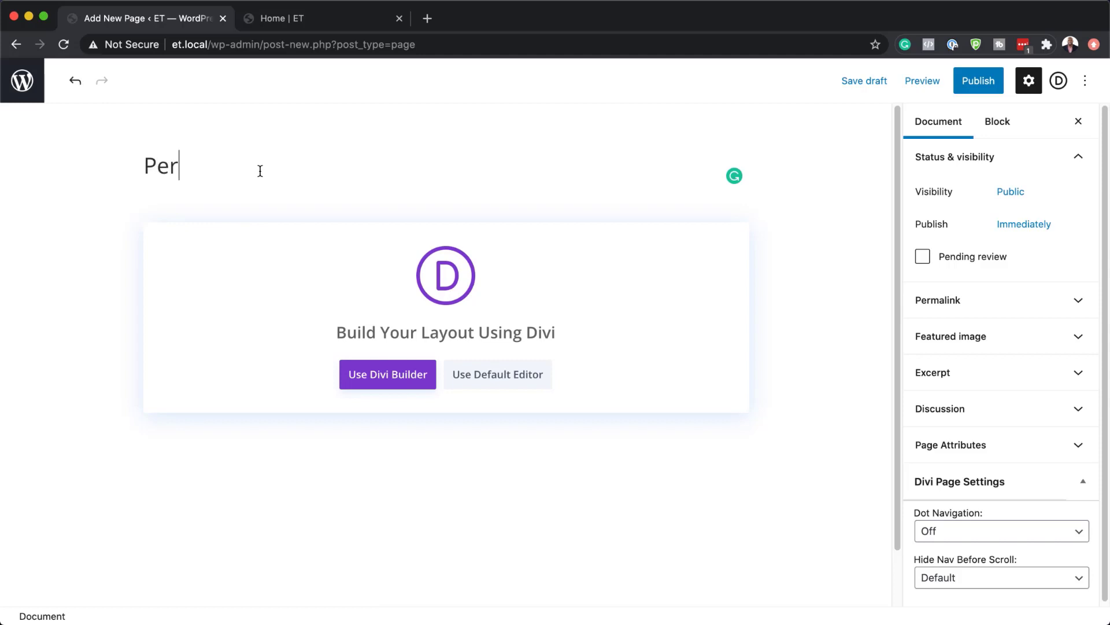
{"action": "type", "text": "pective"}
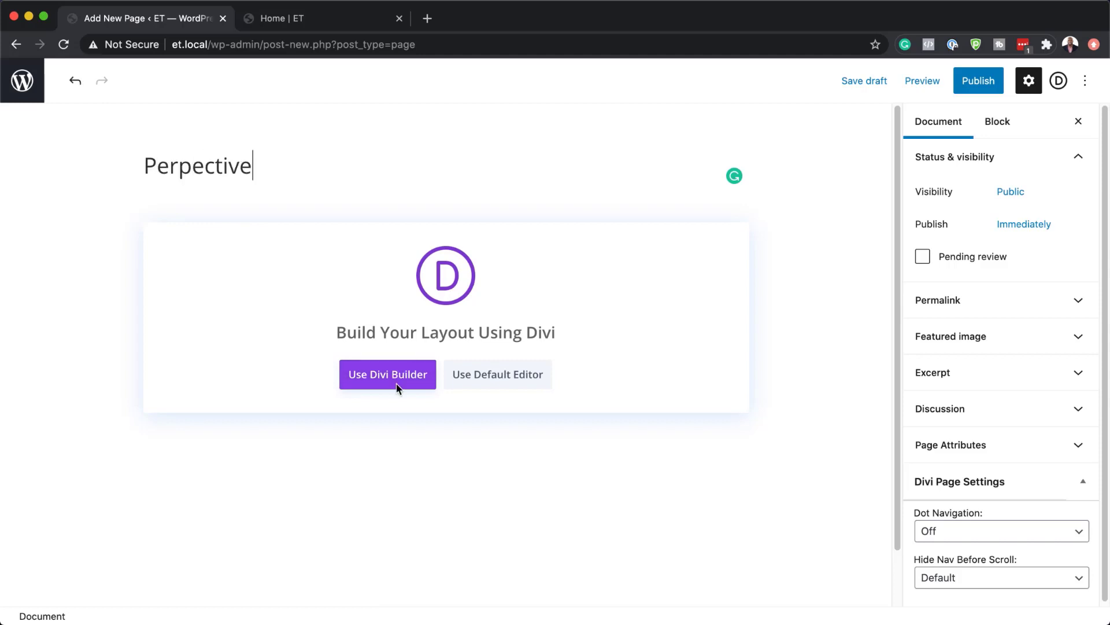
{"action": "left_click", "coordinate": [397, 382]}
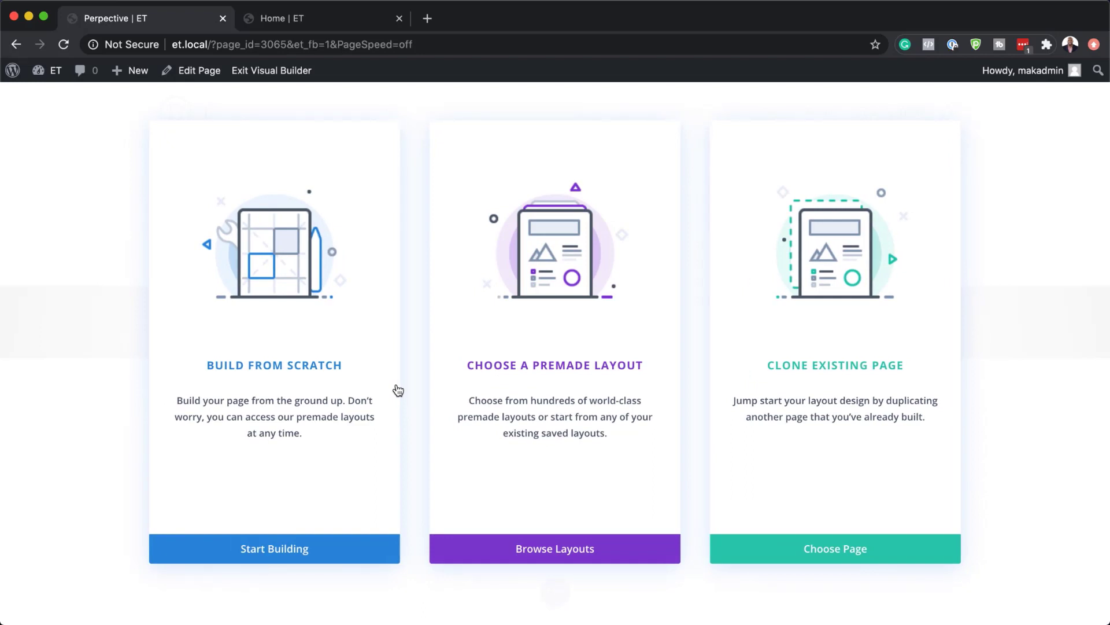
- Build the page from scratch and insert a single-column row without adding a module
{"action": "left_click", "coordinate": [309, 556]}
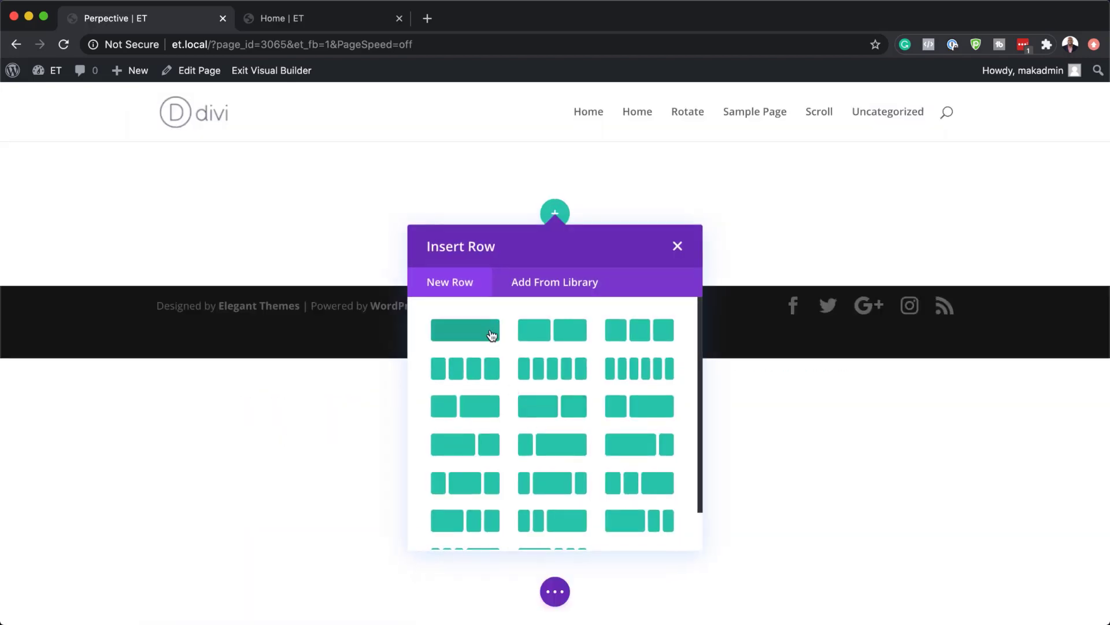
{"action": "left_click", "coordinate": [492, 333]}
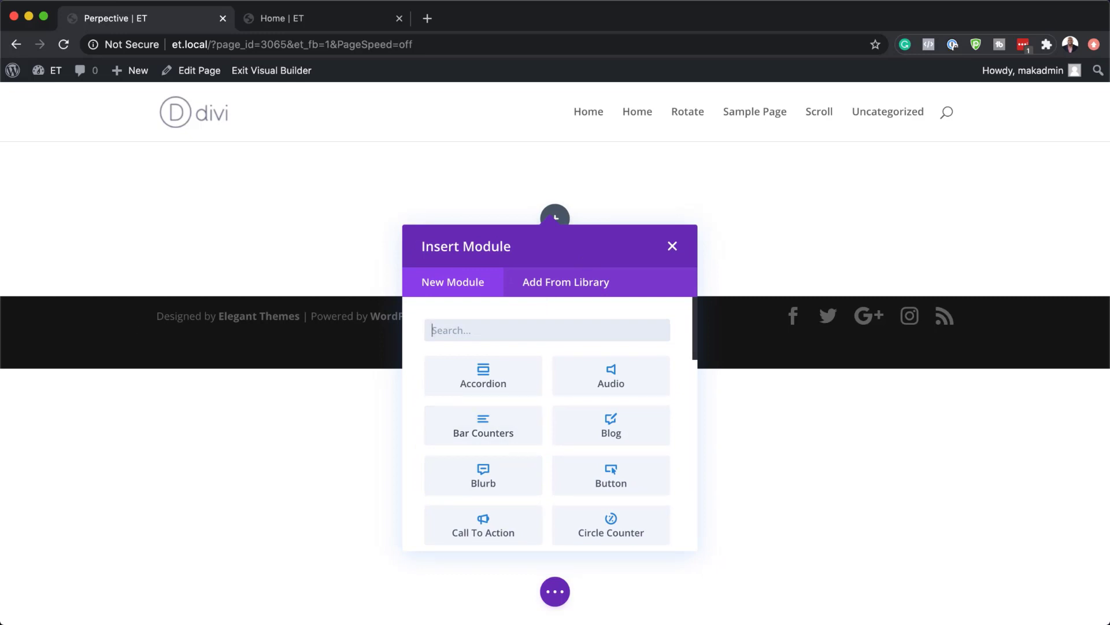
{"action": "left_click", "coordinate": [672, 247]}
- Set the section's top padding to 40vh and save the section settings
{"action": "left_click", "coordinate": [36, 155]}
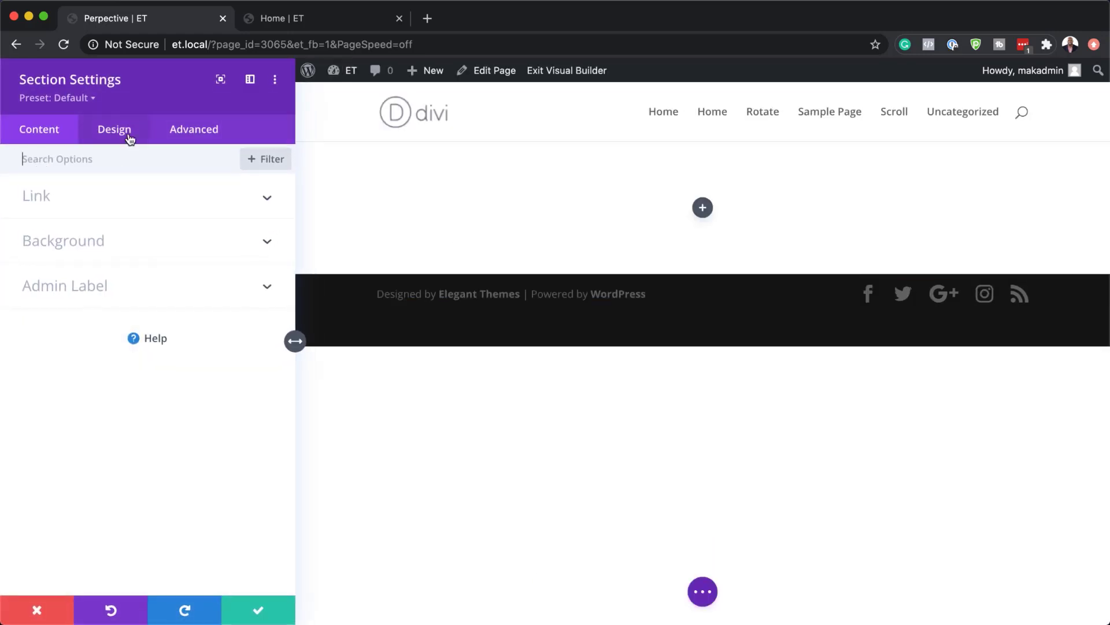
{"action": "left_click", "coordinate": [129, 138]}
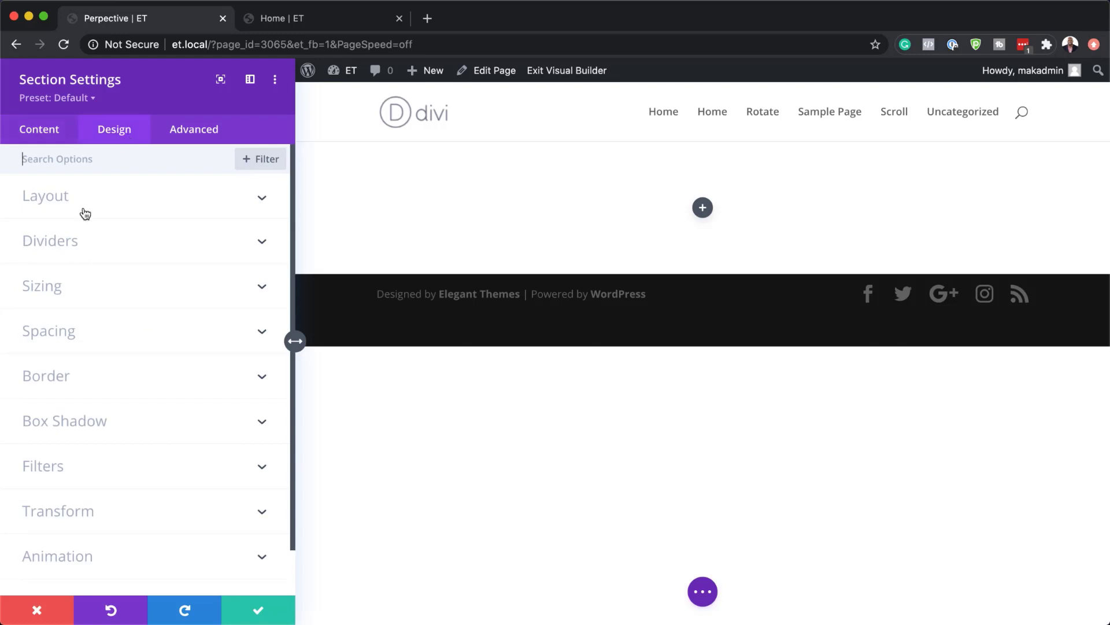
{"action": "left_click", "coordinate": [60, 332]}
{"action": "left_click", "coordinate": [46, 292]}
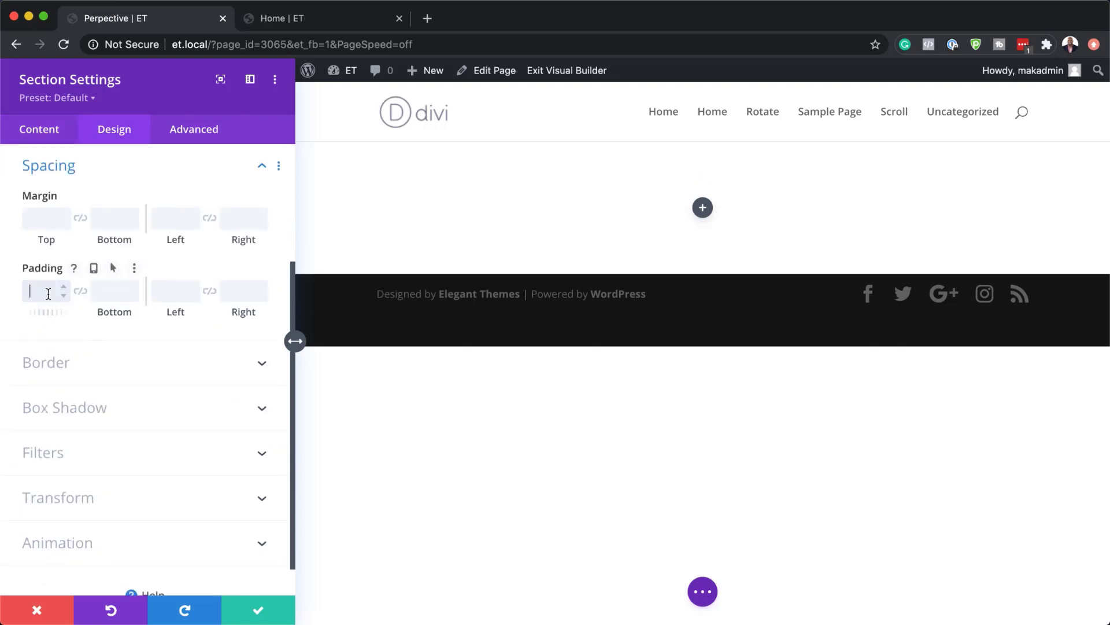
{"action": "type", "text": "40vh"}
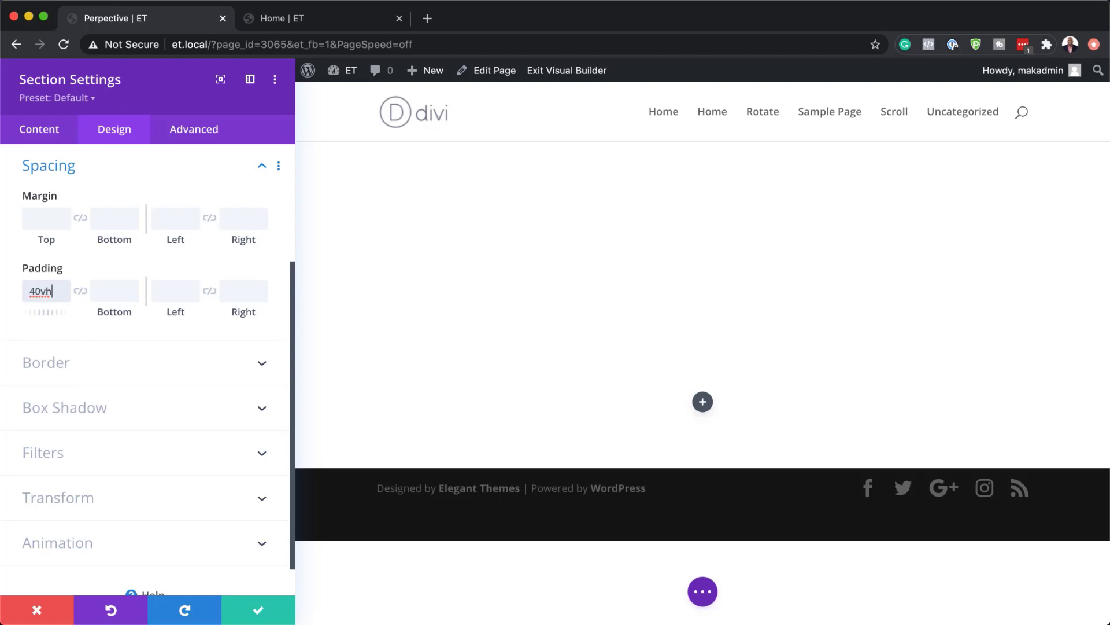
{"action": "key", "text": "super+Tab"}
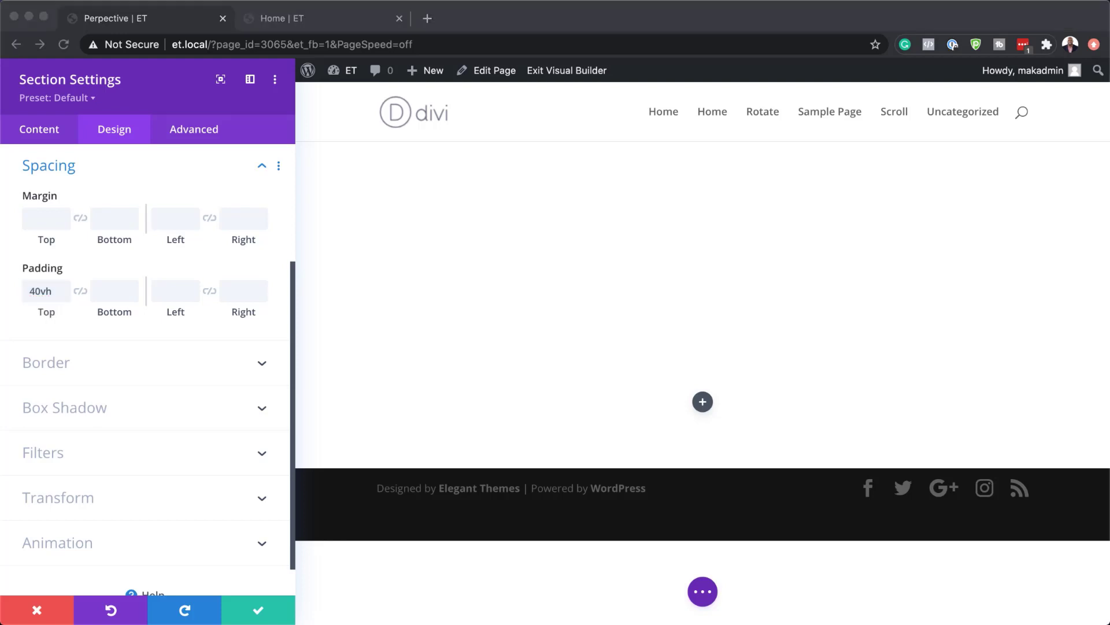
{"action": "key", "text": "super+Tab"}
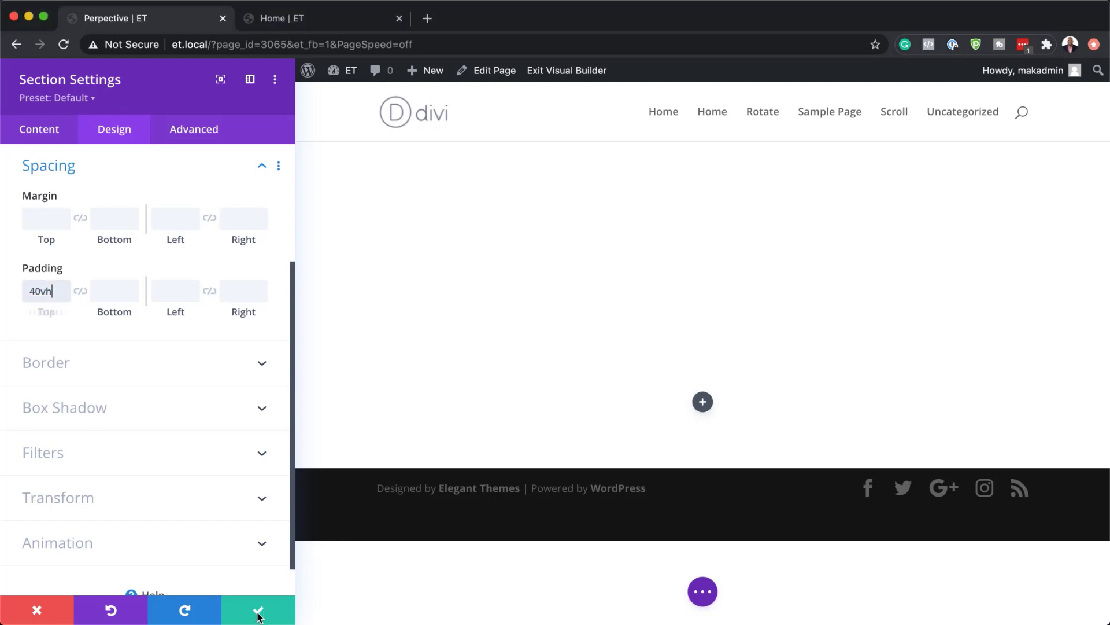
{"action": "left_click", "coordinate": [255, 610]}
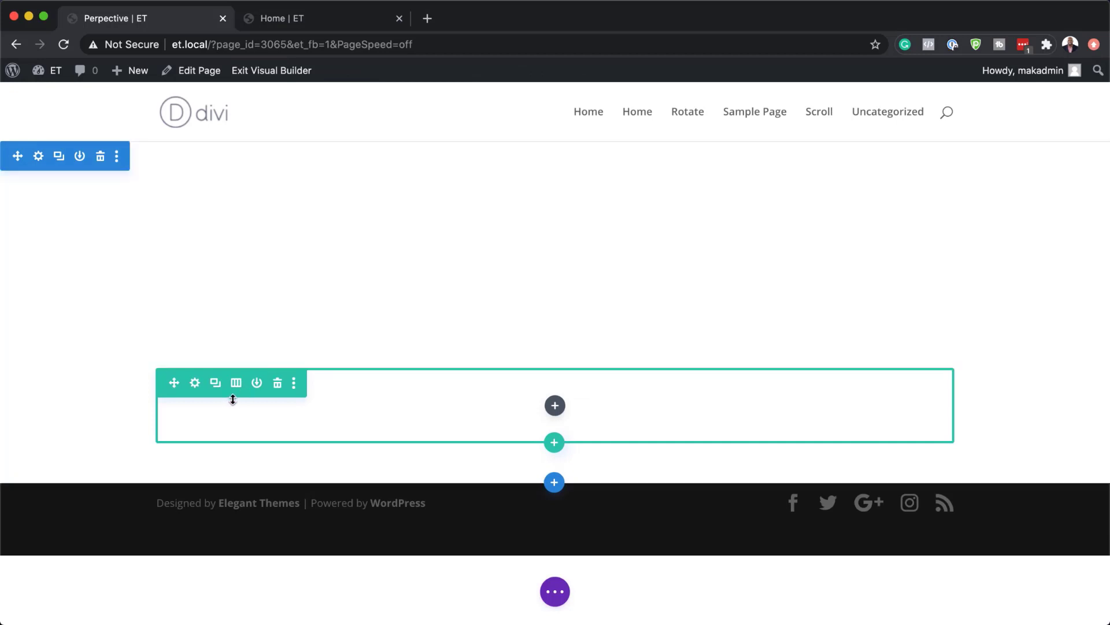
- Add the custom CSS "perspective: 500px" to the row's main element and save the row settings
{"action": "left_click", "coordinate": [195, 384]}
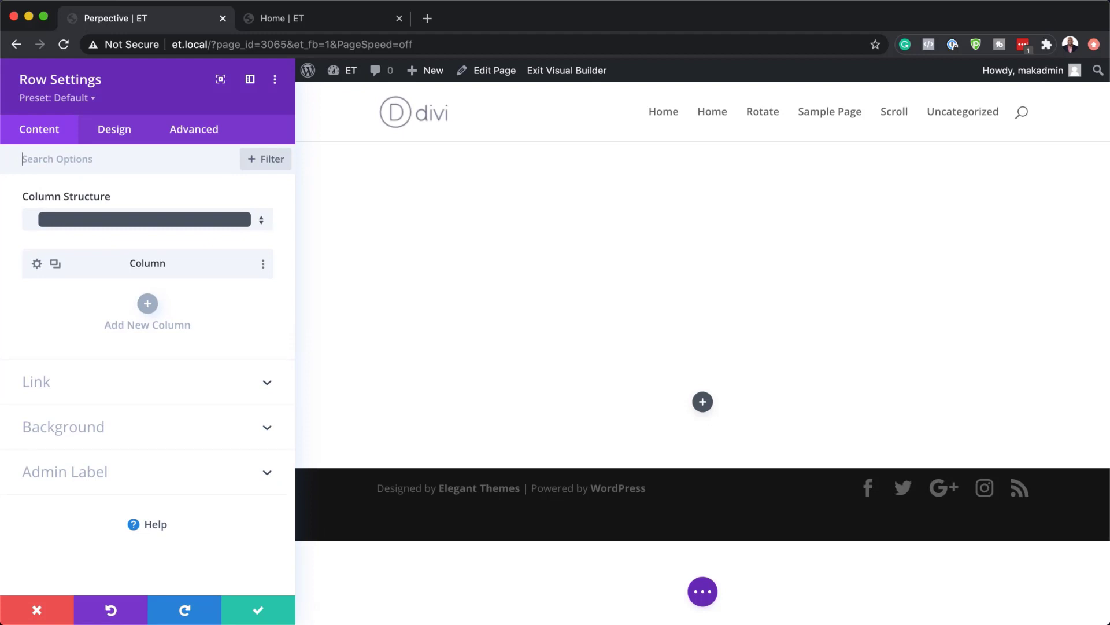
{"action": "left_click", "coordinate": [194, 141]}
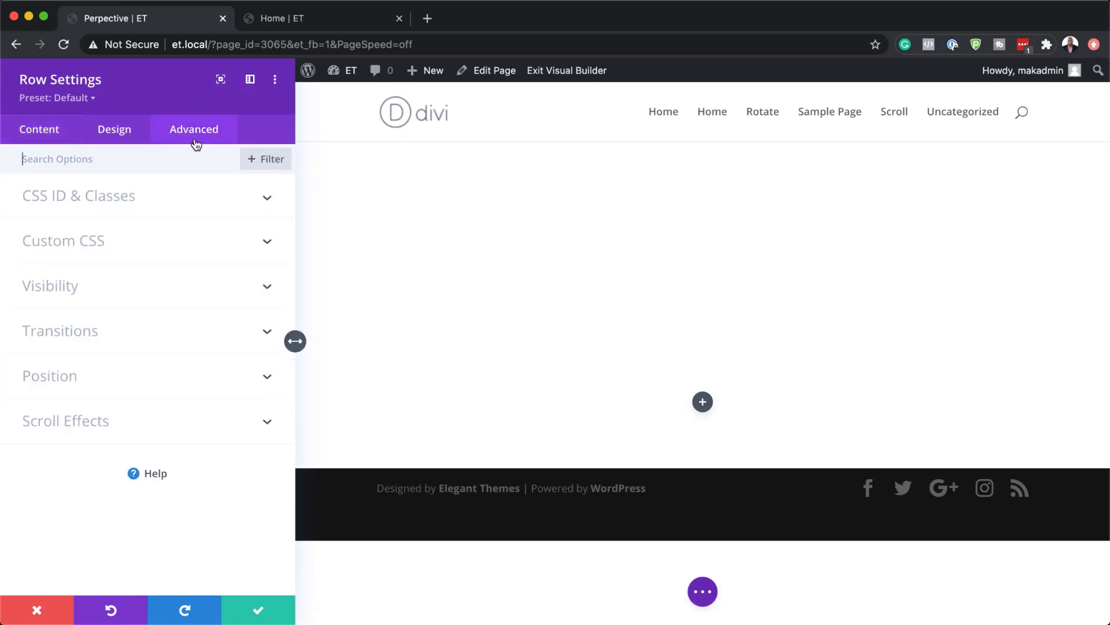
{"action": "left_click", "coordinate": [115, 250]}
{"action": "left_click", "coordinate": [76, 342]}
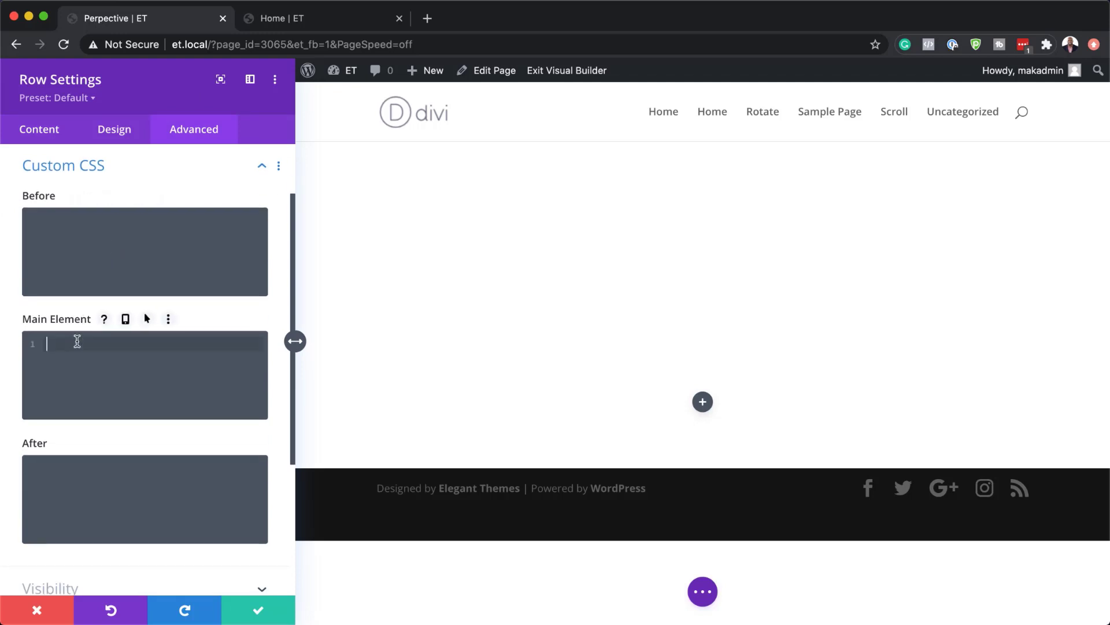
{"action": "type", "text": "perspective: 500px"}
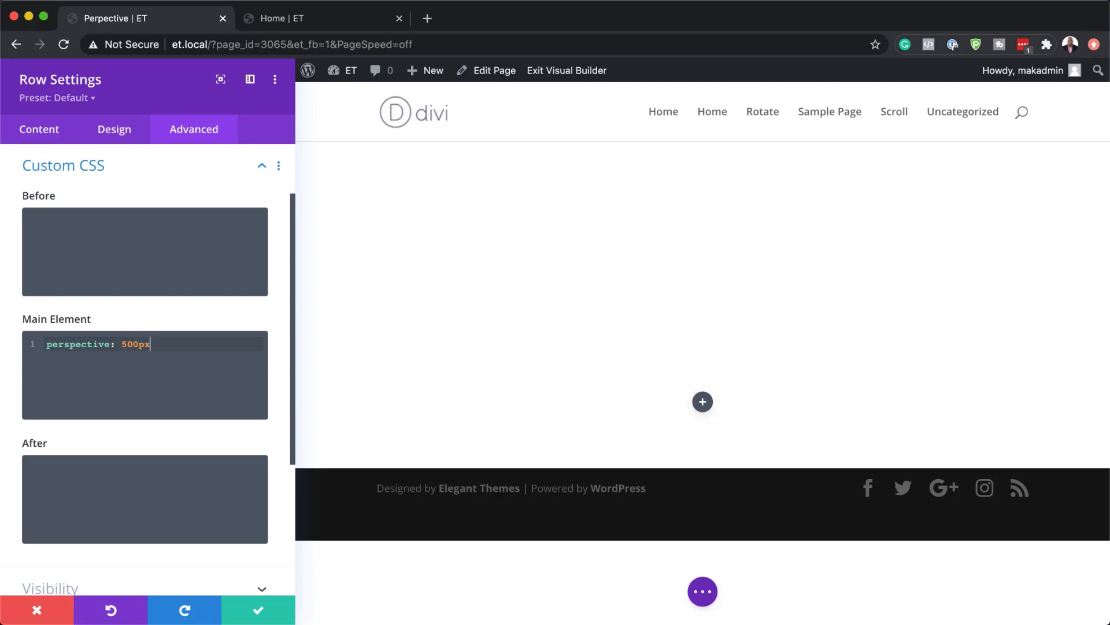
{"action": "key", "text": "super+Tab"}
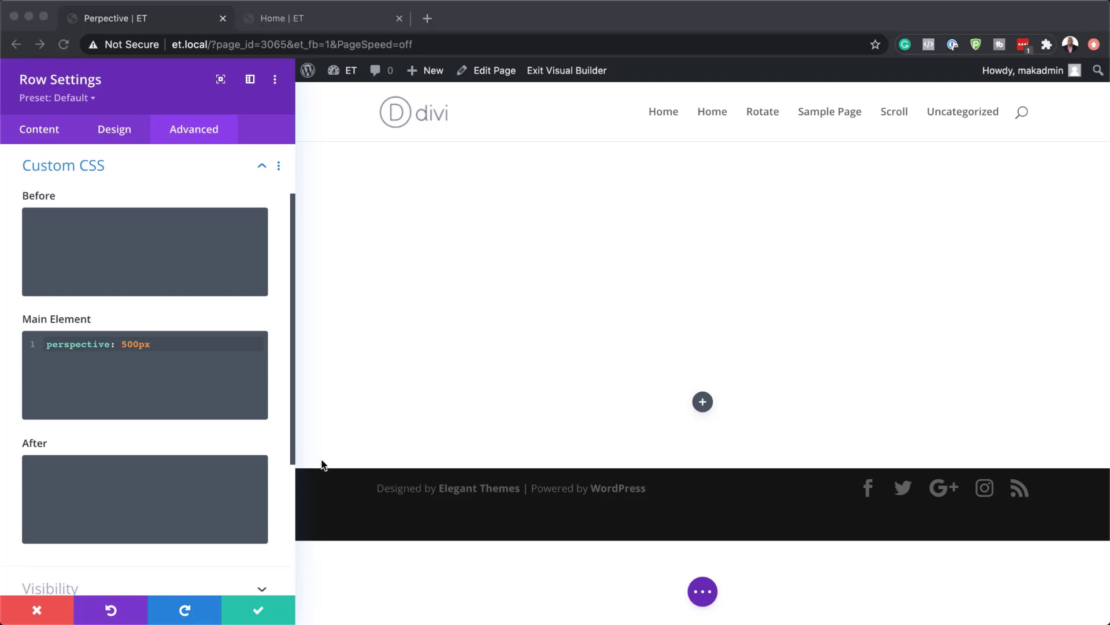
{"action": "left_click", "coordinate": [255, 606]}
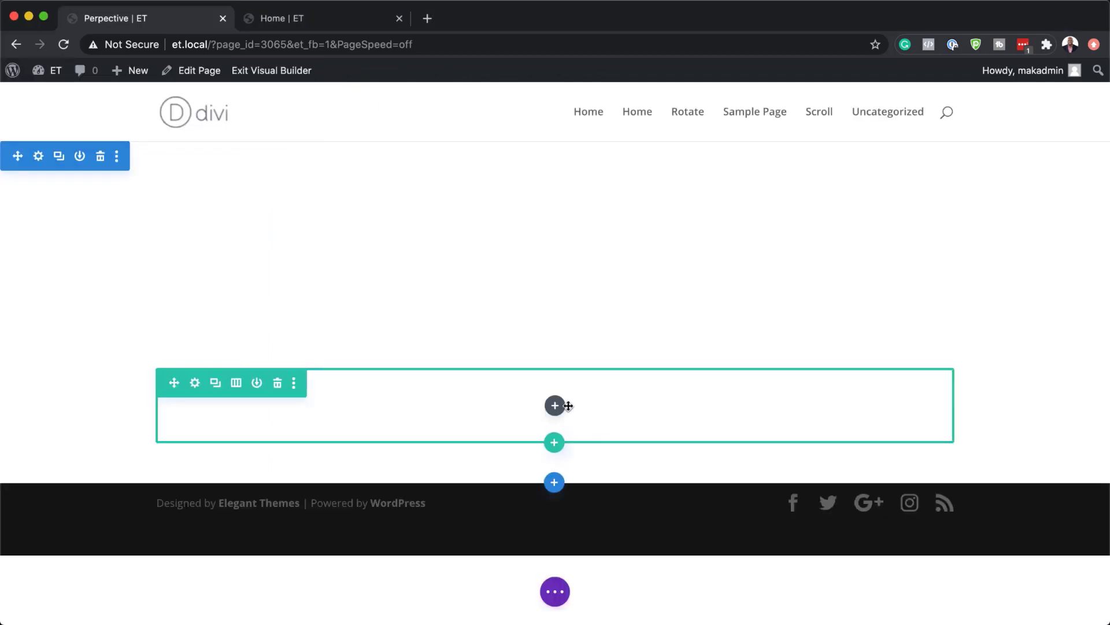
- Insert a Text module in the row and replace its placeholder body with "Our Recent Work"
{"action": "left_click", "coordinate": [557, 407]}
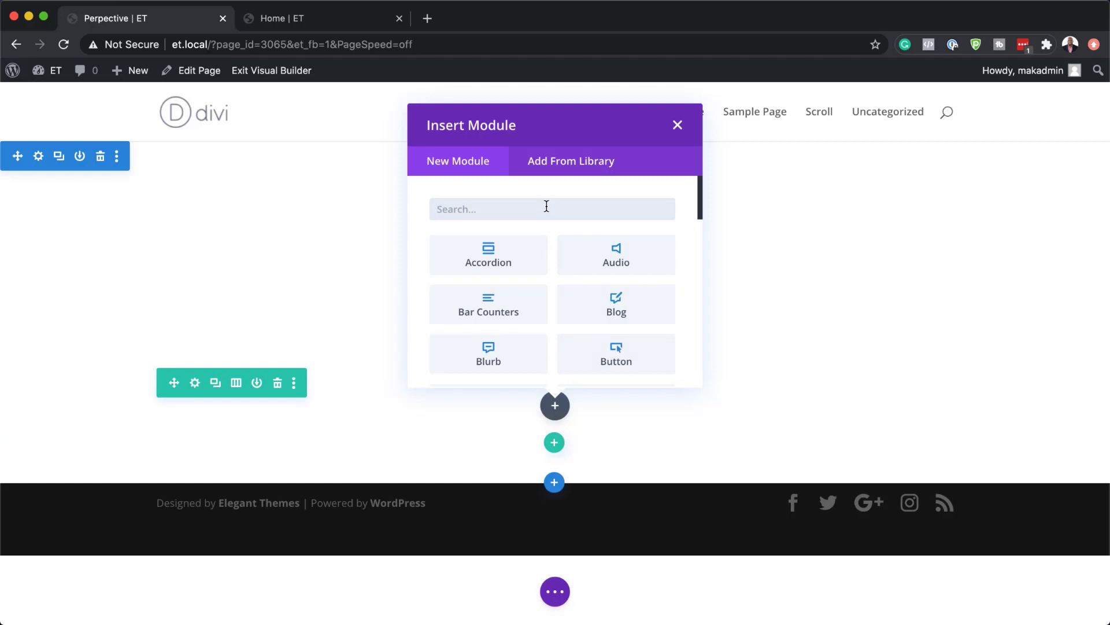
{"action": "type", "text": "text"}
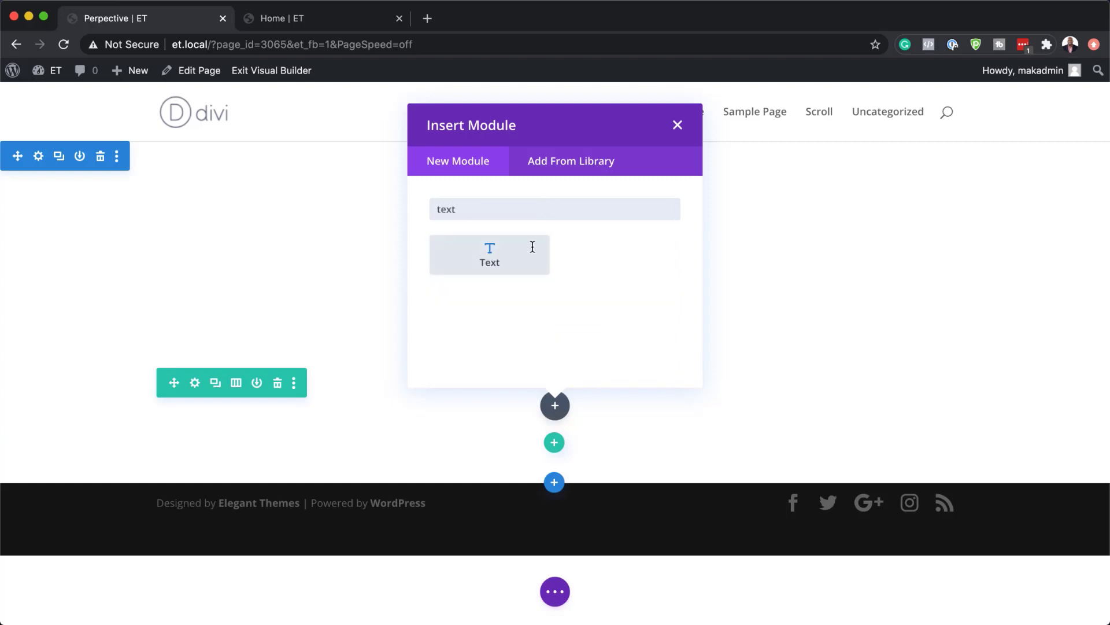
{"action": "left_click", "coordinate": [512, 258]}
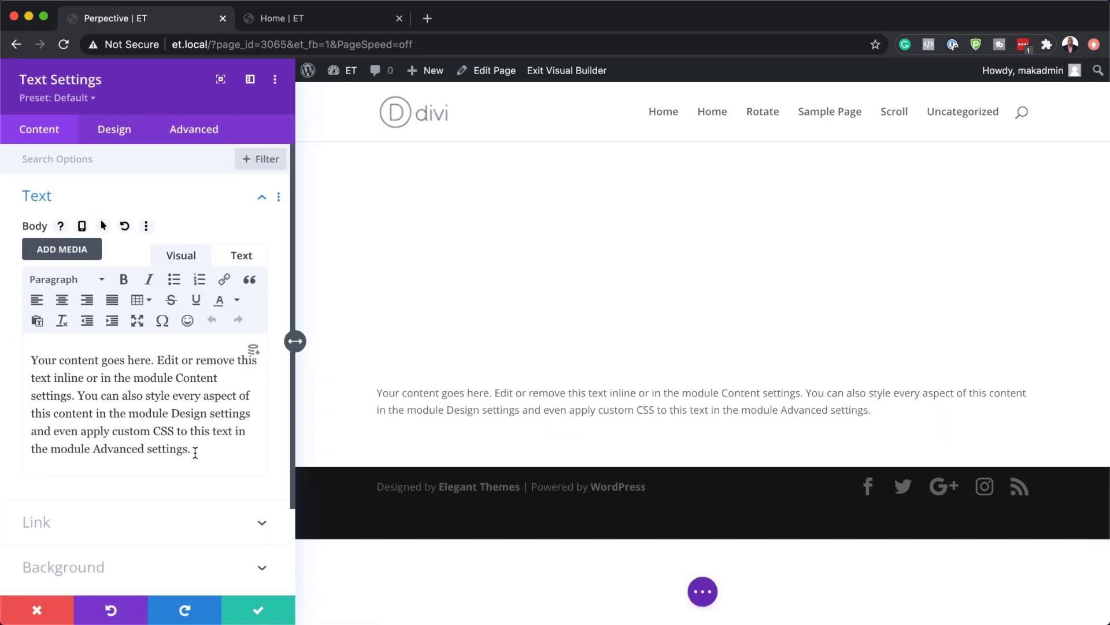
{"action": "left_click_drag", "start_coordinate": [192, 450], "coordinate": [18, 359]}
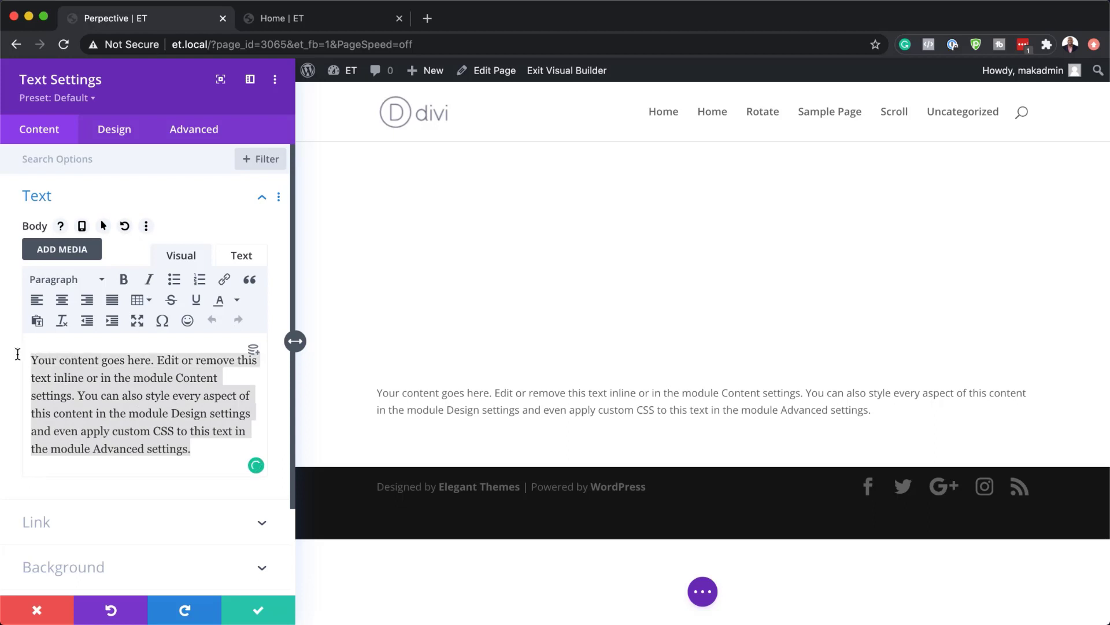
{"action": "type", "text": "Our Recent Work"}
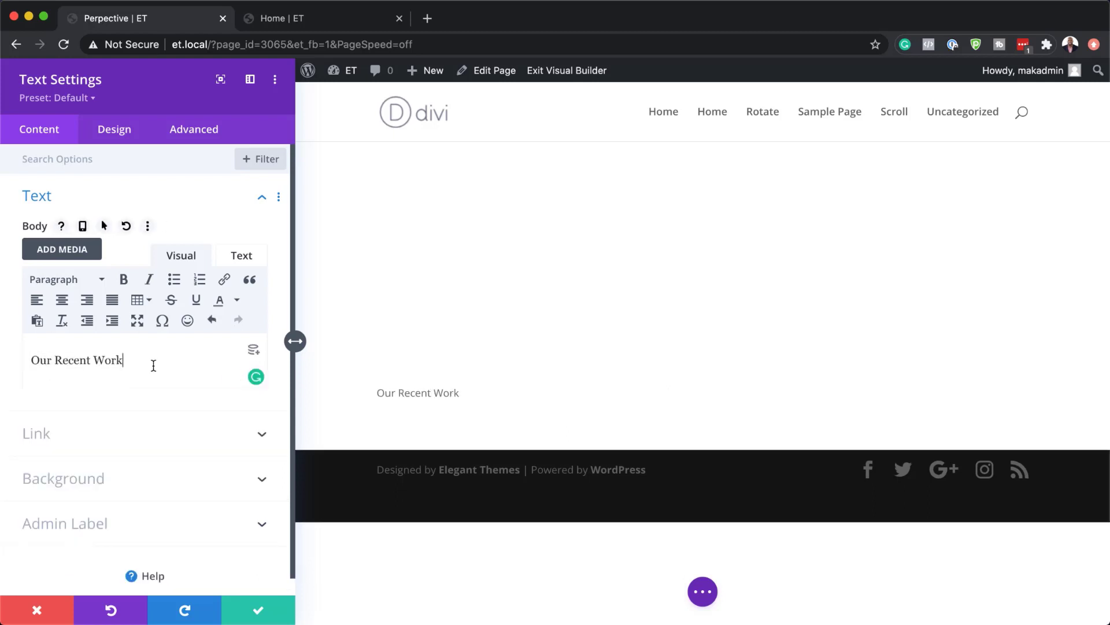
- Format the "Our Recent Work" text as Heading 1
{"action": "left_click_drag", "start_coordinate": [119, 357], "coordinate": [15, 340]}
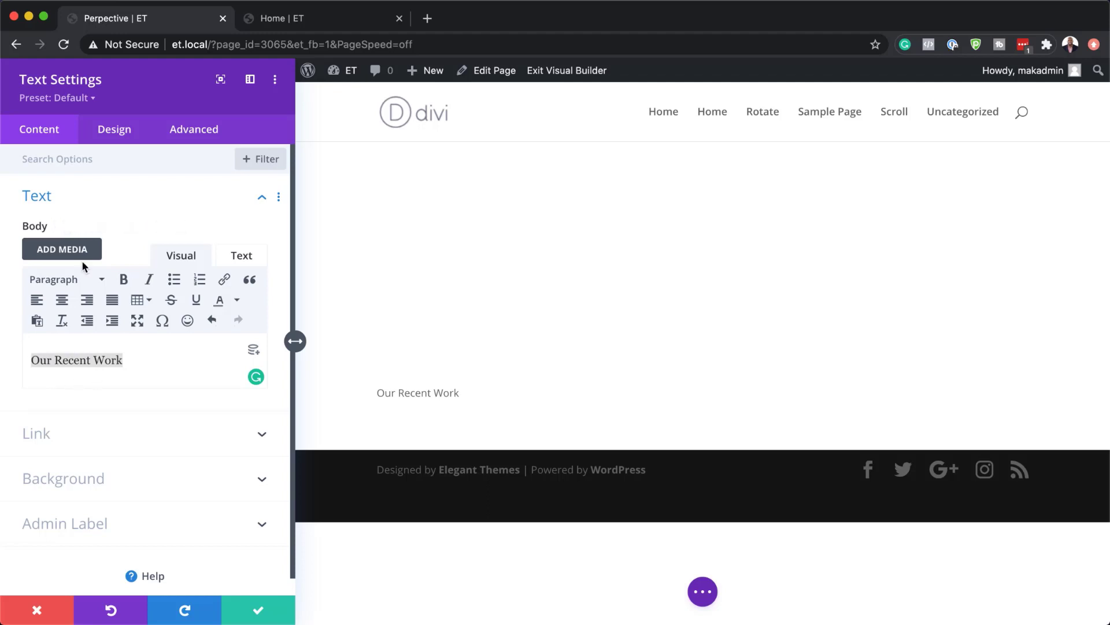
{"action": "left_click", "coordinate": [89, 279]}
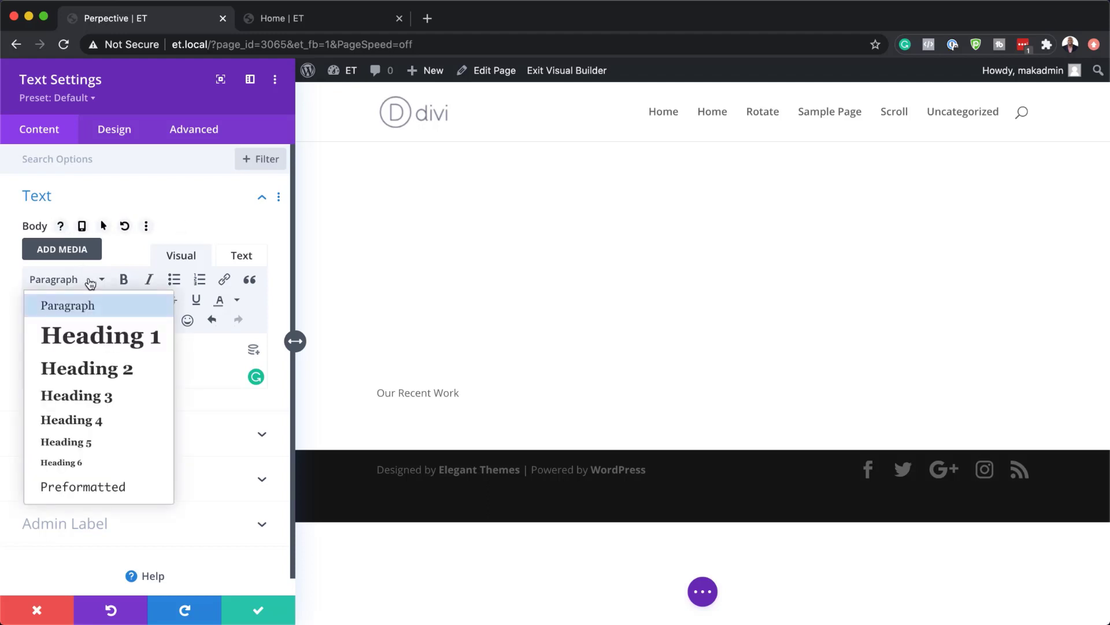
{"action": "left_click", "coordinate": [101, 336]}
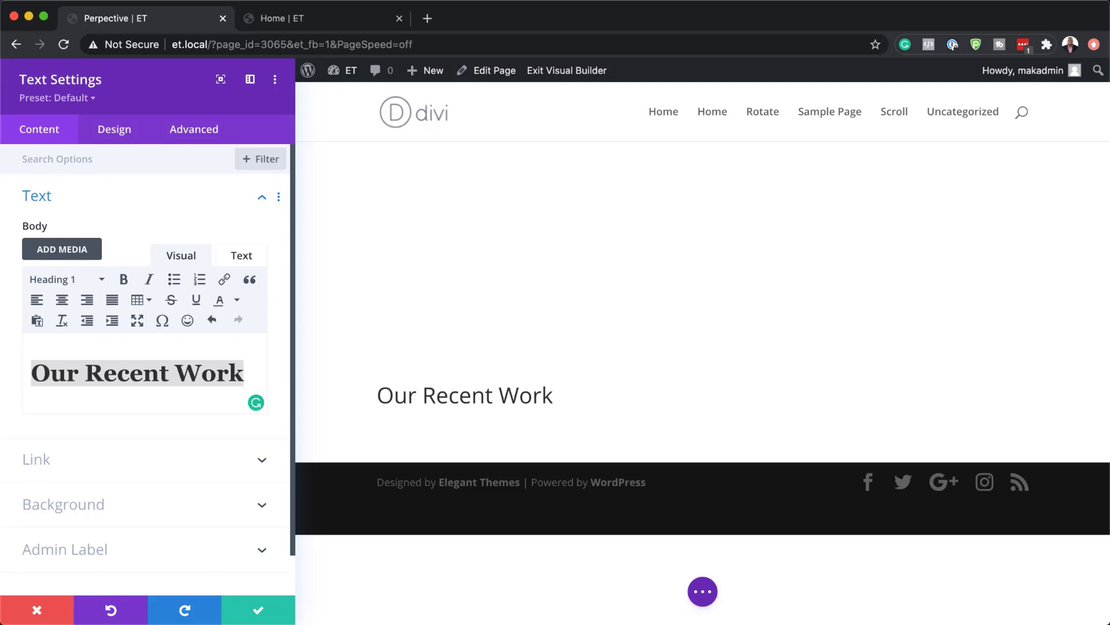
- Set the H1 heading font of the Text module to Raleway
{"action": "left_click", "coordinate": [115, 131]}
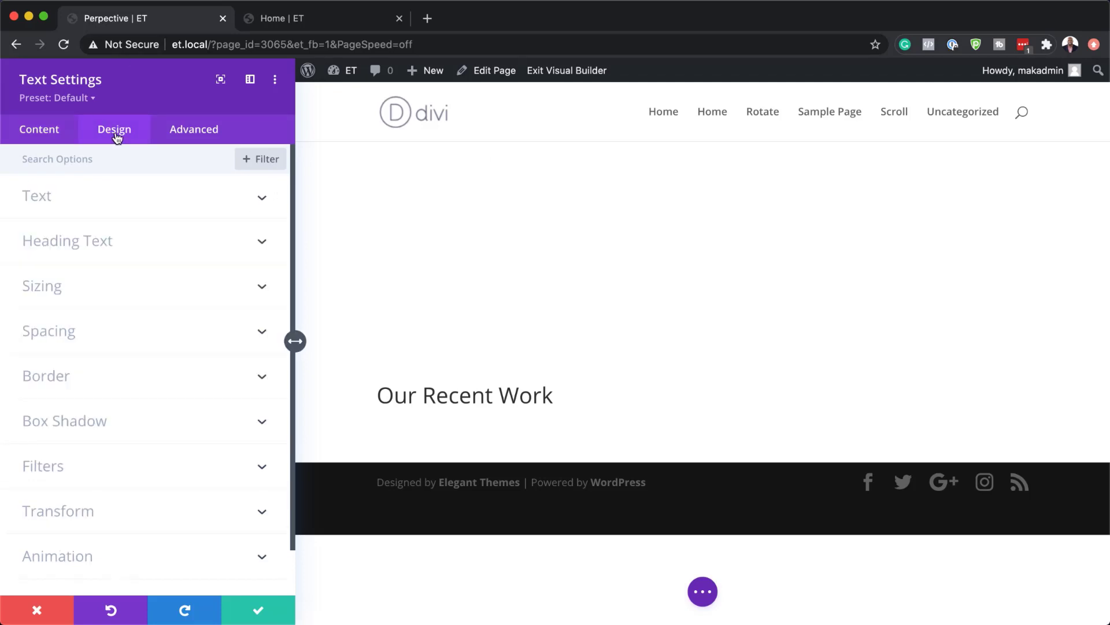
{"action": "left_click", "coordinate": [60, 248]}
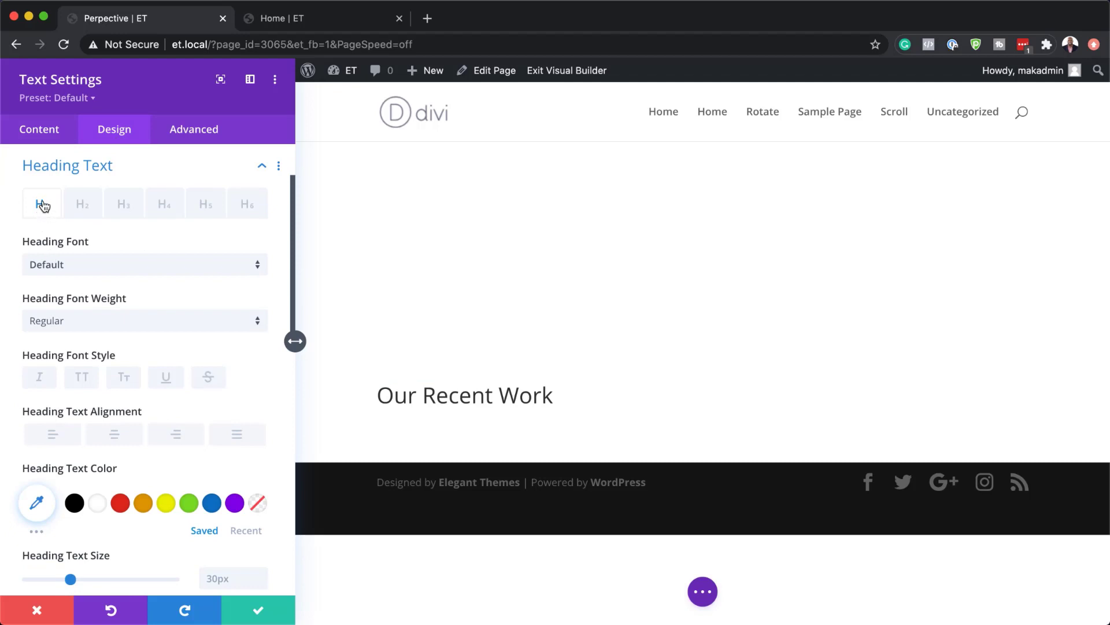
{"action": "left_click", "coordinate": [119, 269]}
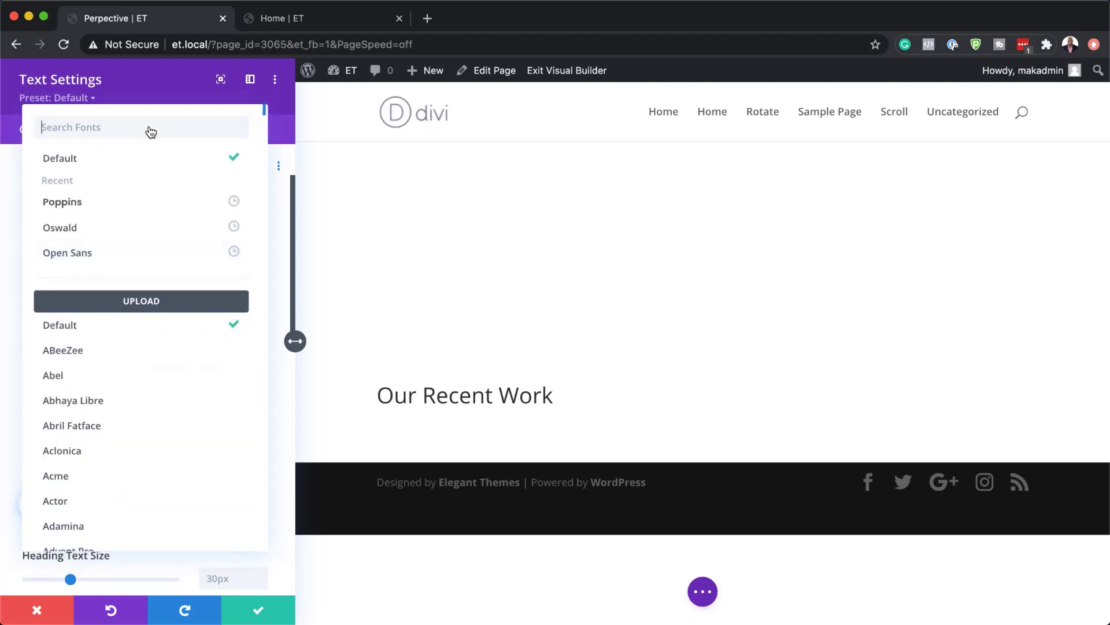
{"action": "type", "text": "Ralew"}
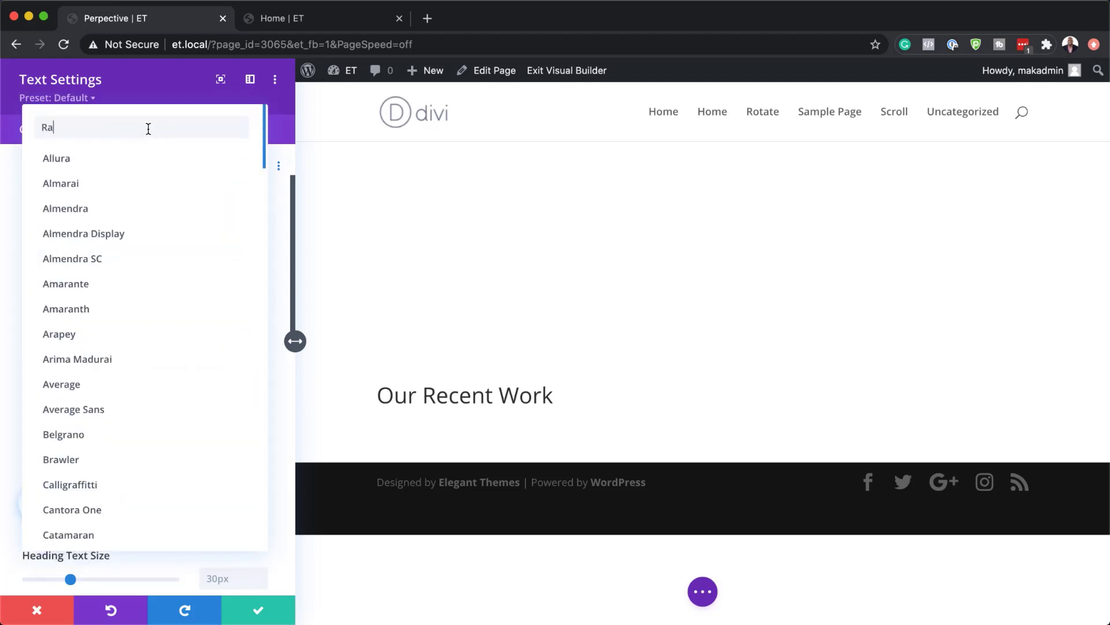
{"action": "left_click", "coordinate": [99, 183]}
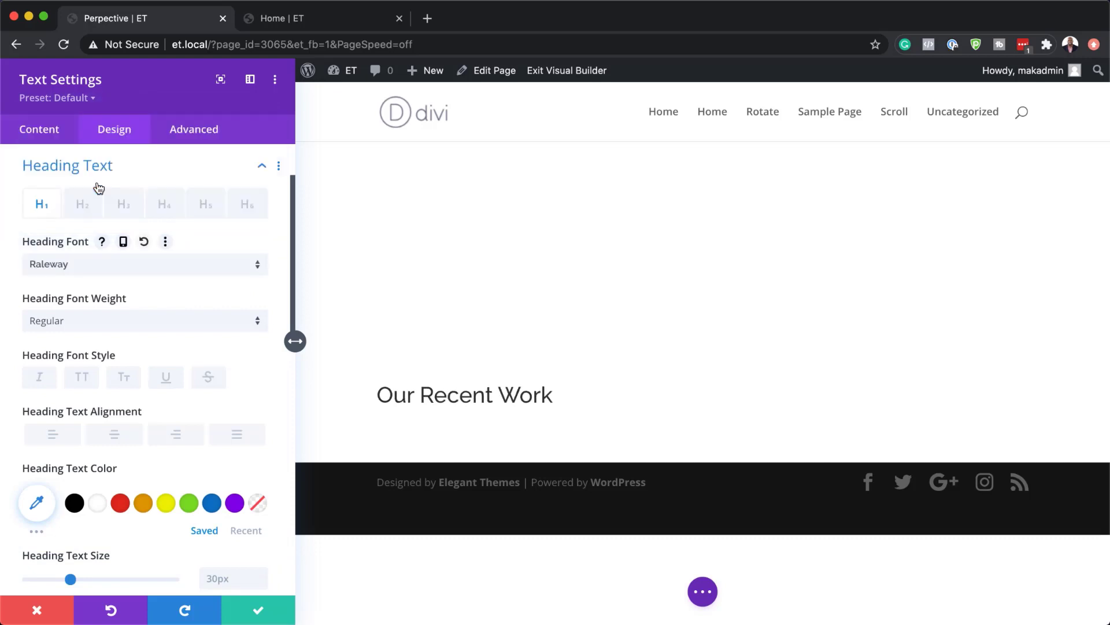
- Set the H1 heading font weight to Bold and center the heading text
{"action": "left_click", "coordinate": [78, 327]}
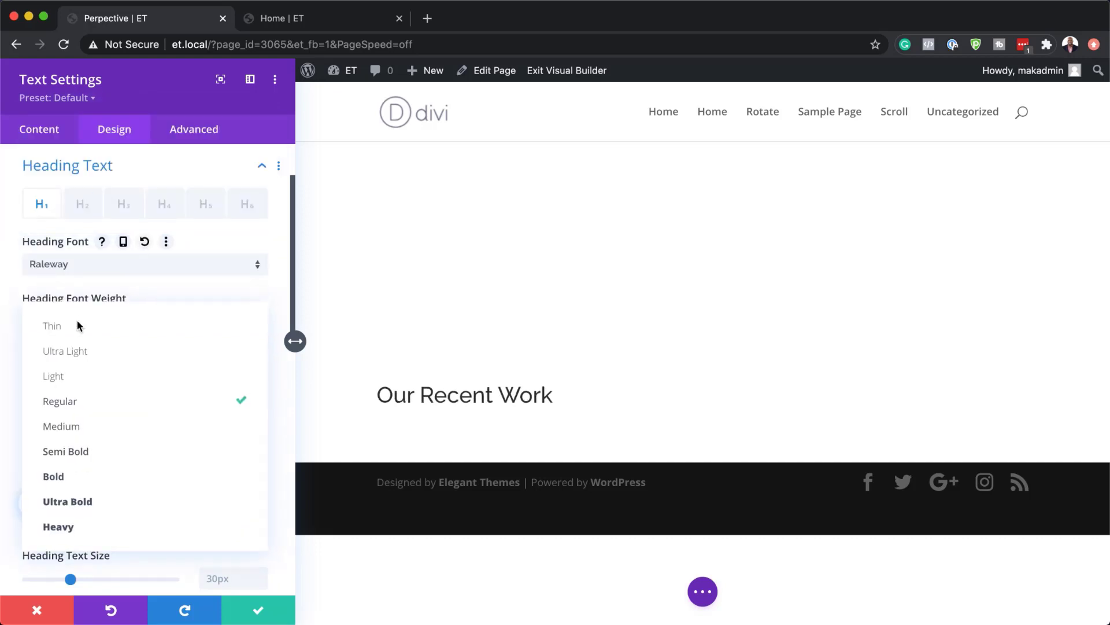
{"action": "left_click", "coordinate": [111, 480]}
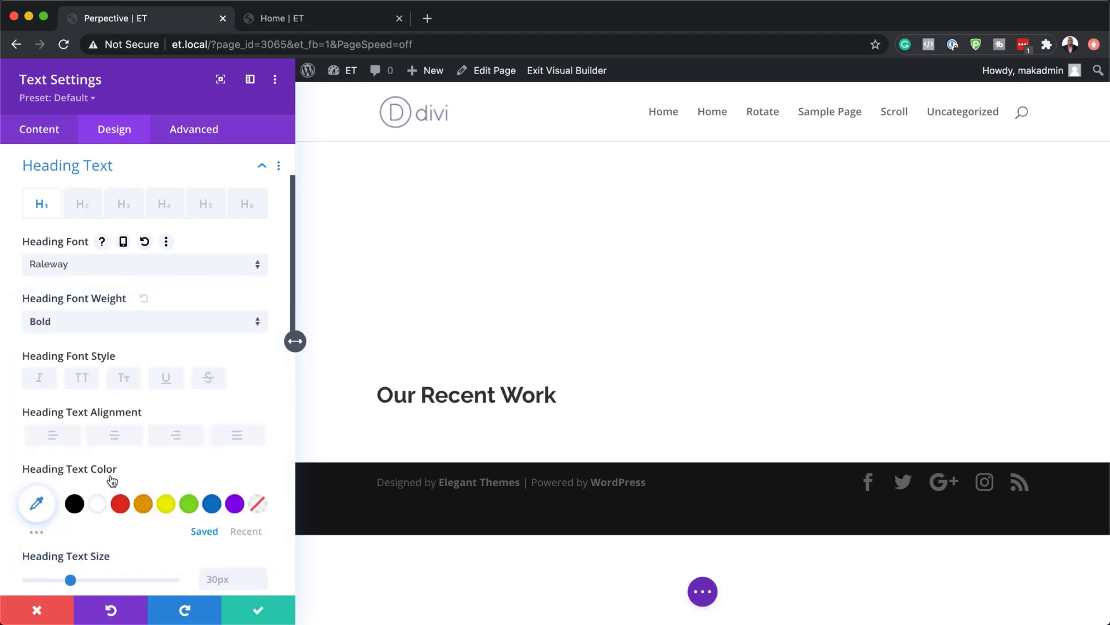
{"action": "left_click", "coordinate": [114, 437]}
{"action": "key", "text": "super+Tab"}
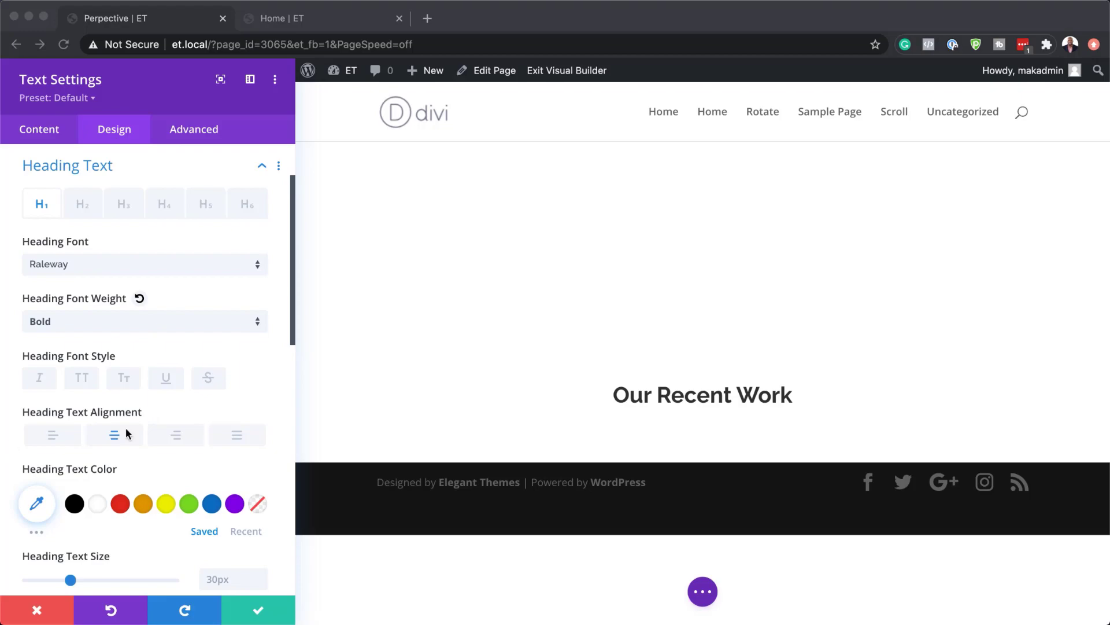
- Set the heading text size to 6vw and save the Text module settings
{"action": "scroll", "coordinate": [142, 426], "scroll_direction": "down", "scroll_amount": 5}
{"action": "key", "text": "super+Tab"}
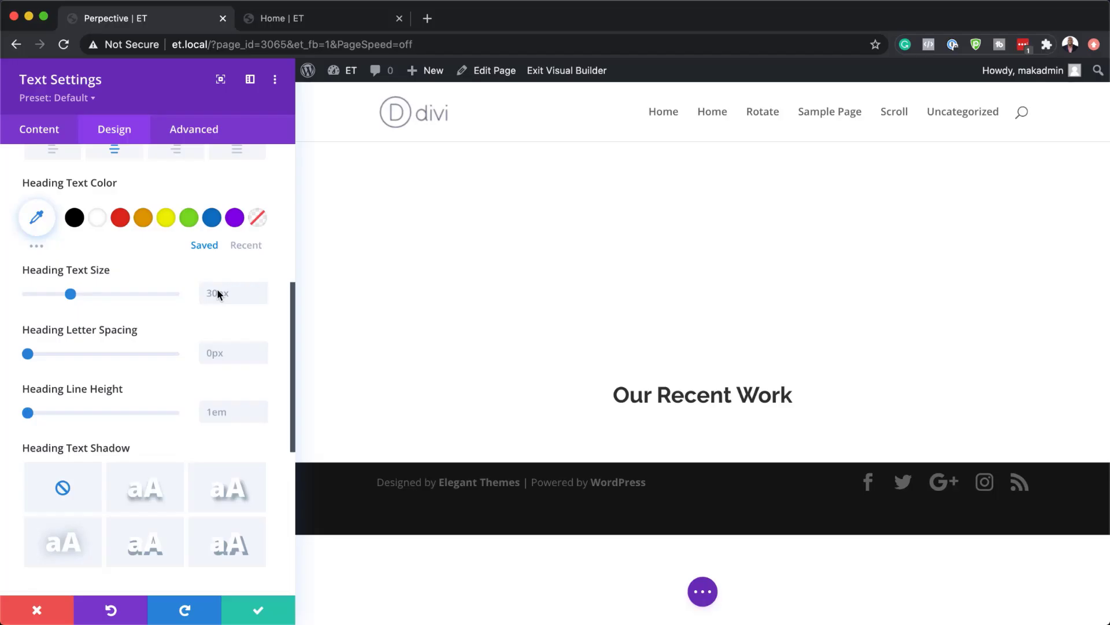
{"action": "double_click", "coordinate": [217, 293]}
{"action": "type", "text": "6vw"}
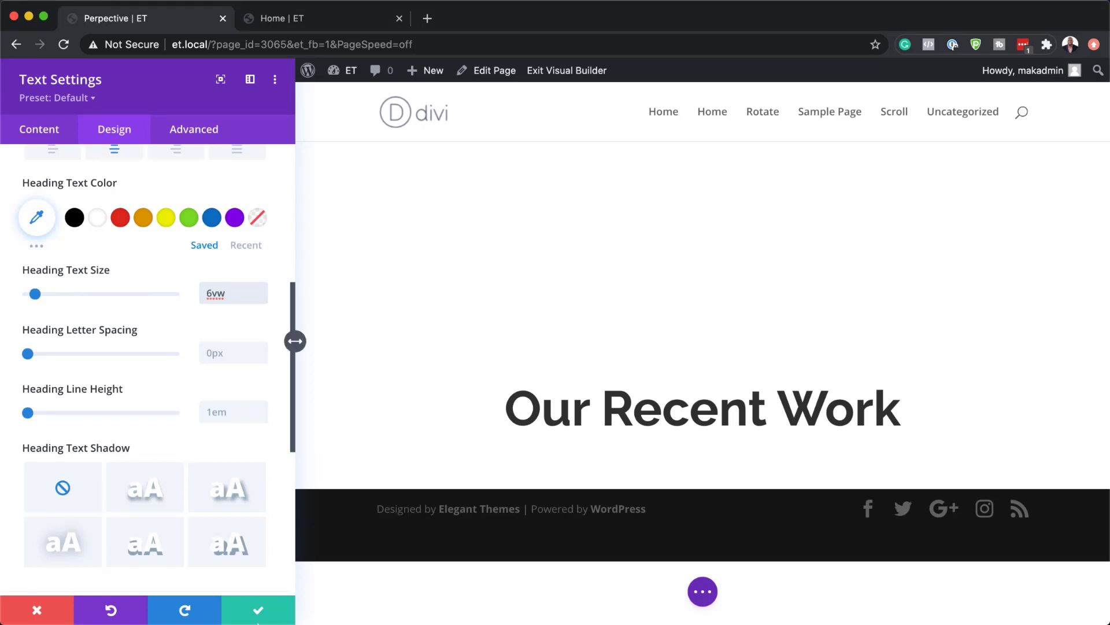
{"action": "left_click", "coordinate": [259, 610]}
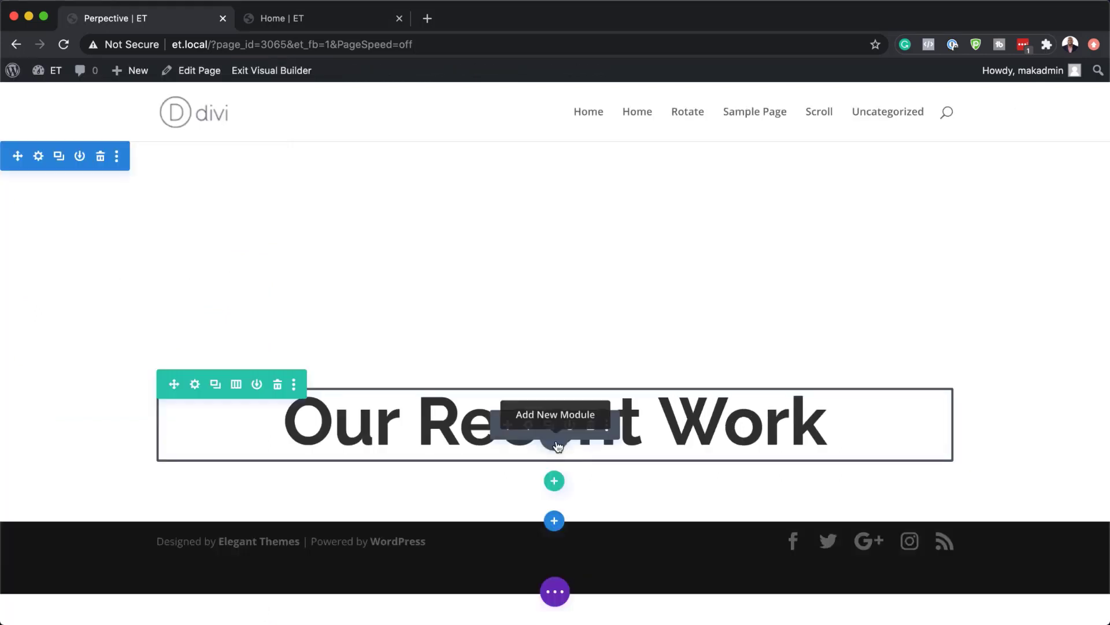
- Insert an Image module below the heading and load job-recruiter-contact-page.jpg from the media library into it
{"action": "left_click", "coordinate": [556, 444]}
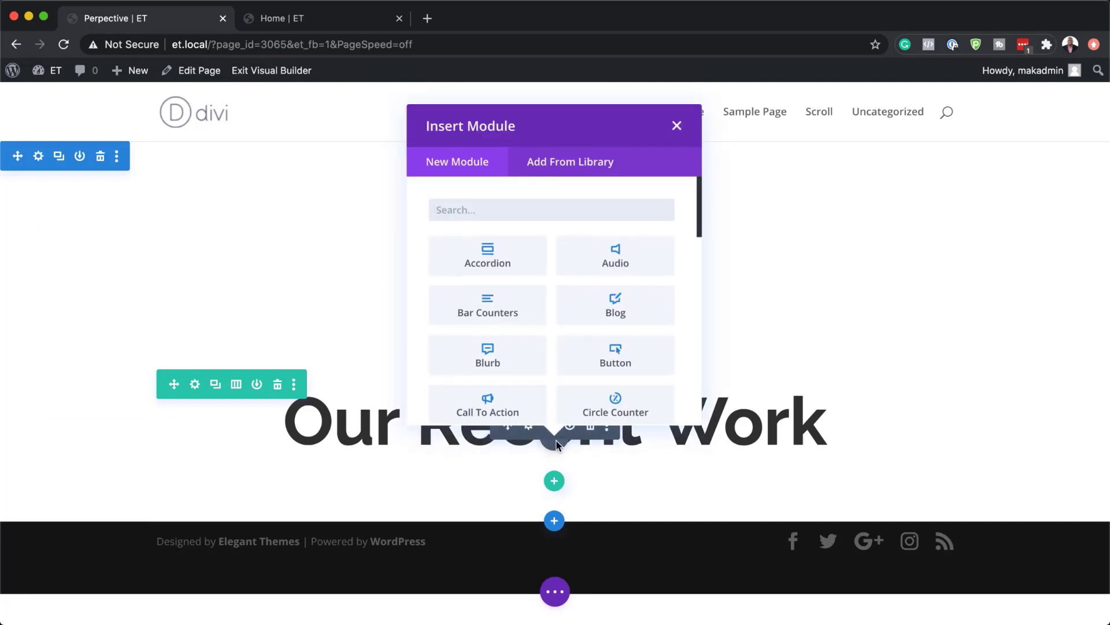
{"action": "type", "text": "imag"}
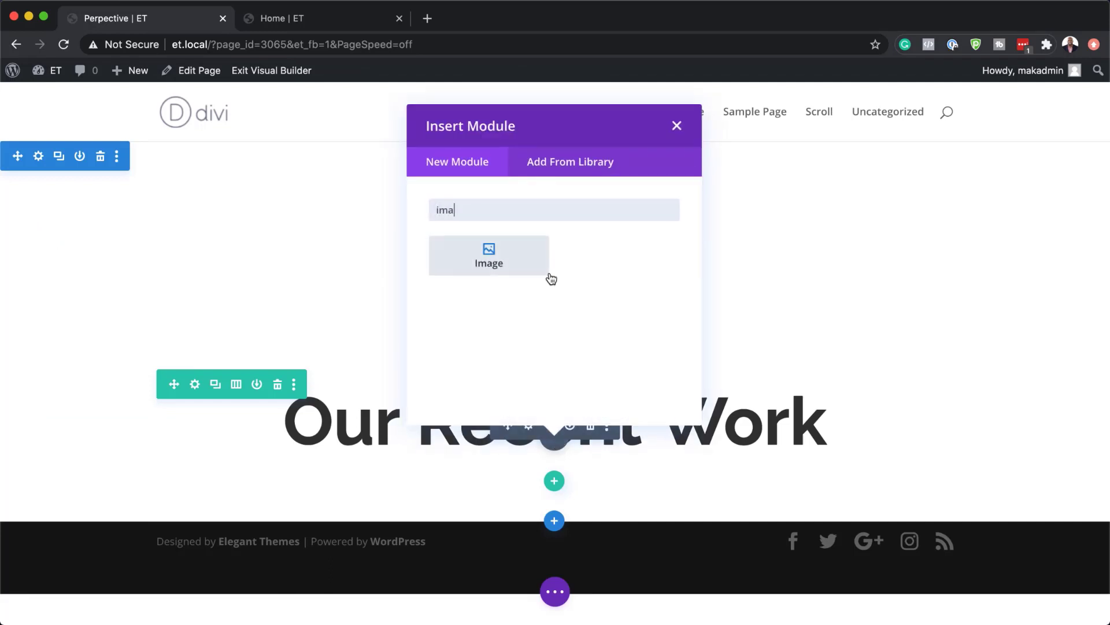
{"action": "left_click", "coordinate": [533, 252]}
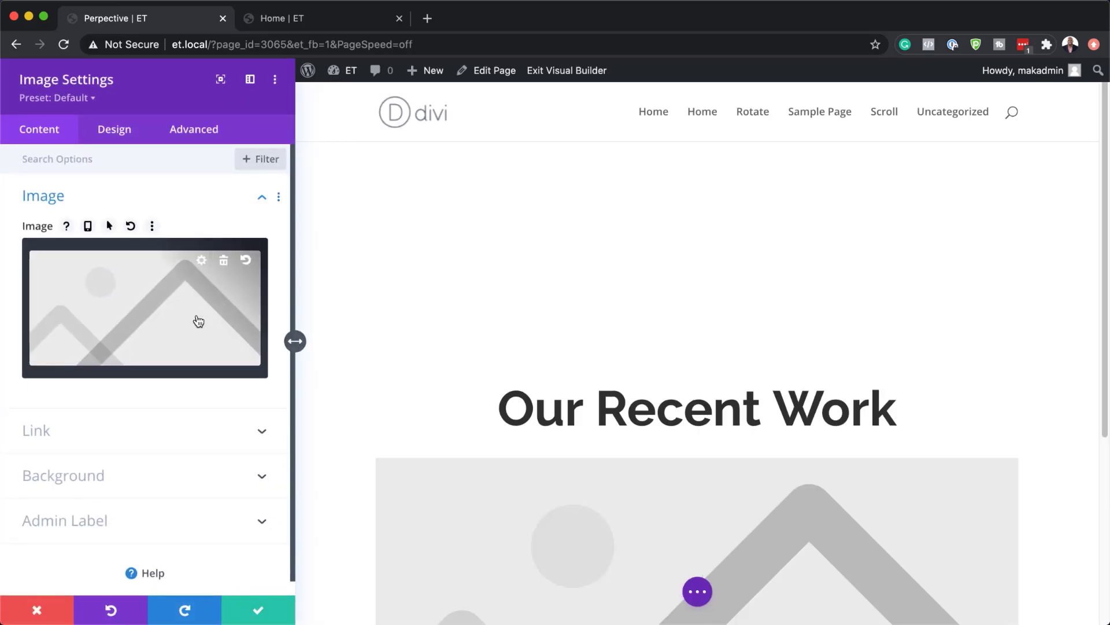
{"action": "left_click", "coordinate": [148, 321]}
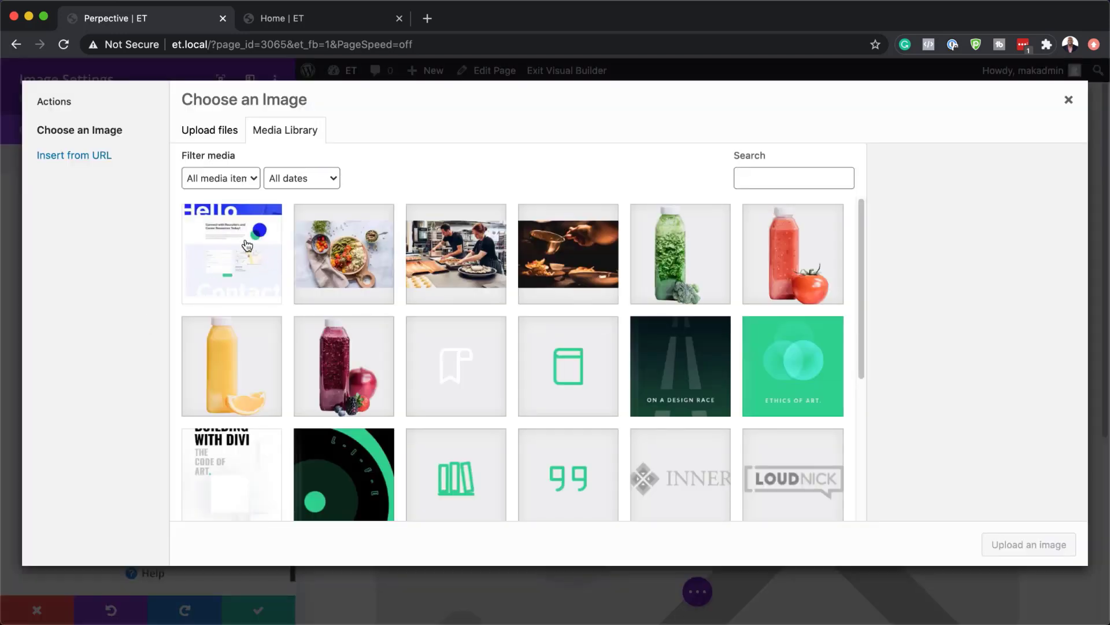
{"action": "left_click", "coordinate": [247, 245]}
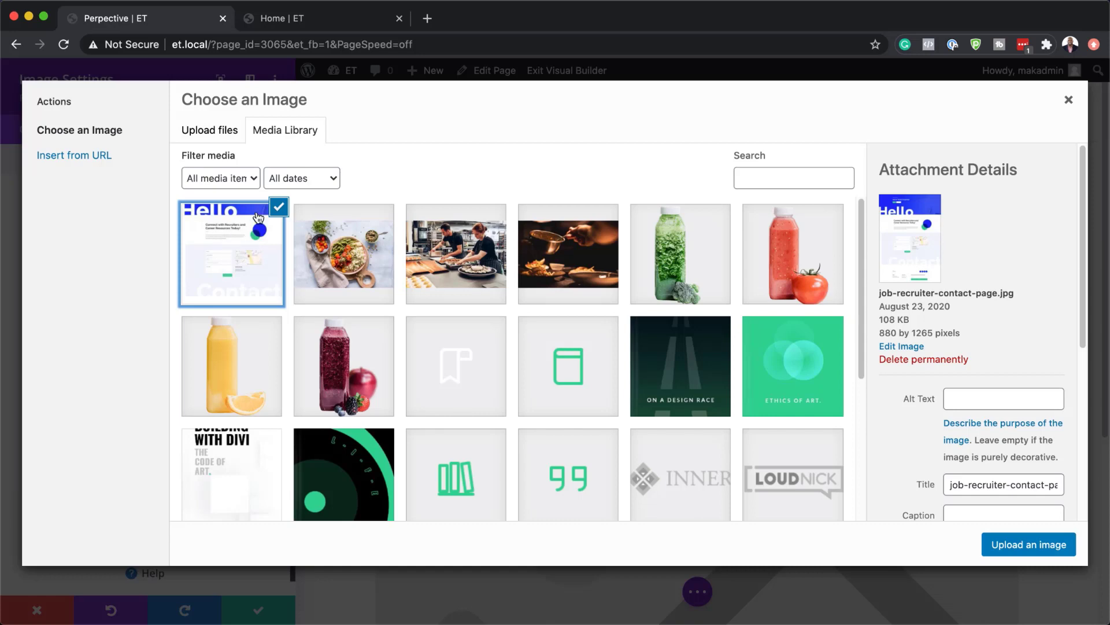
{"action": "left_click", "coordinate": [1032, 549]}
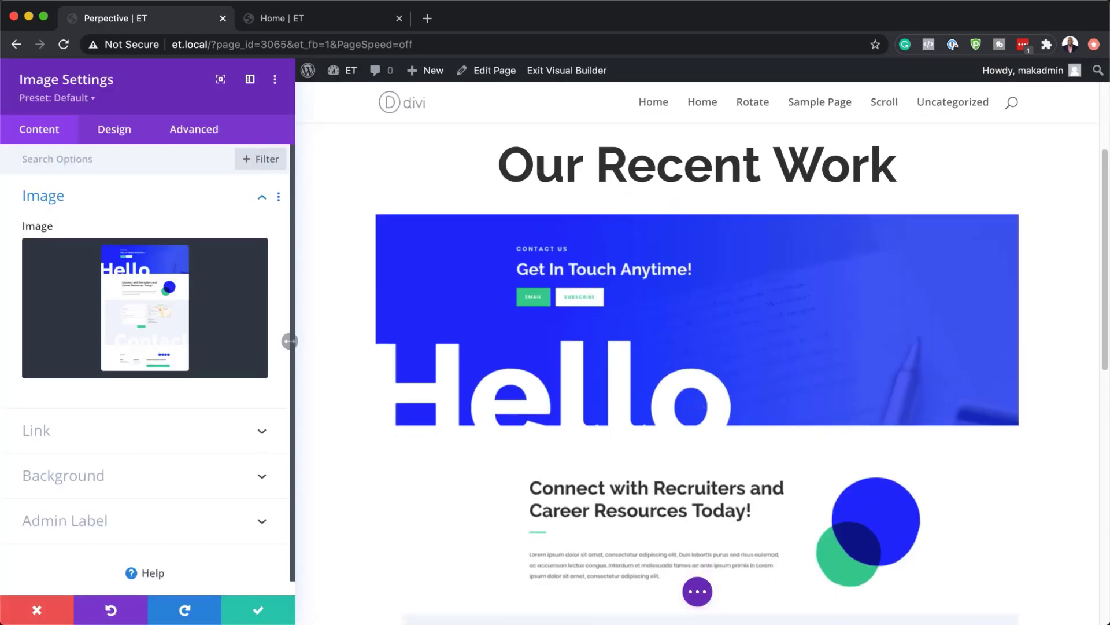
- Center the image's alignment and set its height to 600px
{"action": "left_click", "coordinate": [129, 135]}
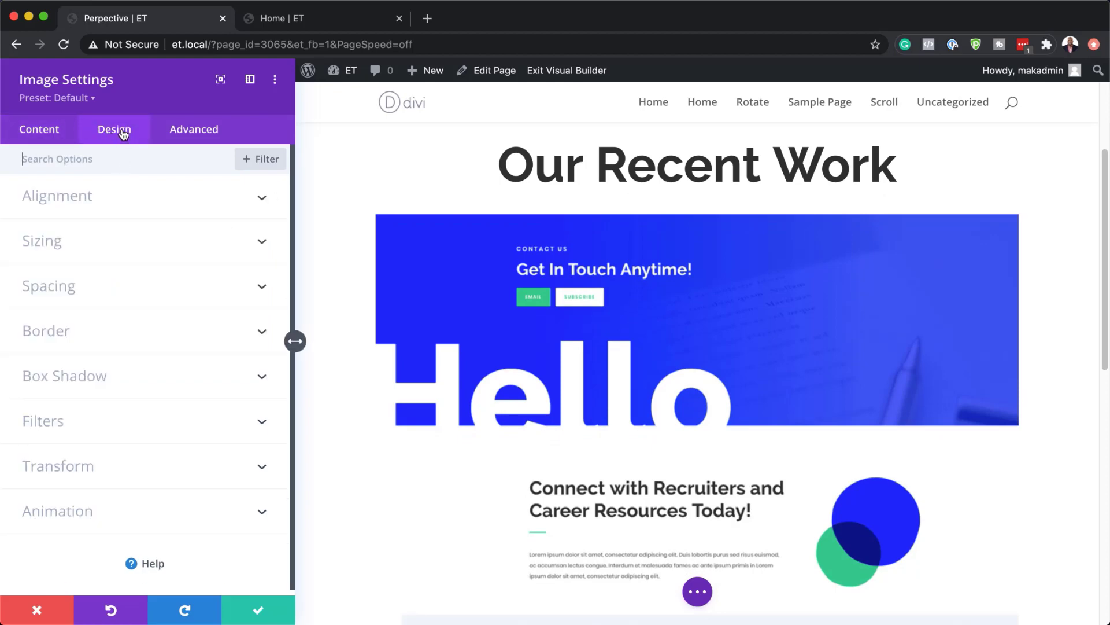
{"action": "left_click", "coordinate": [71, 203]}
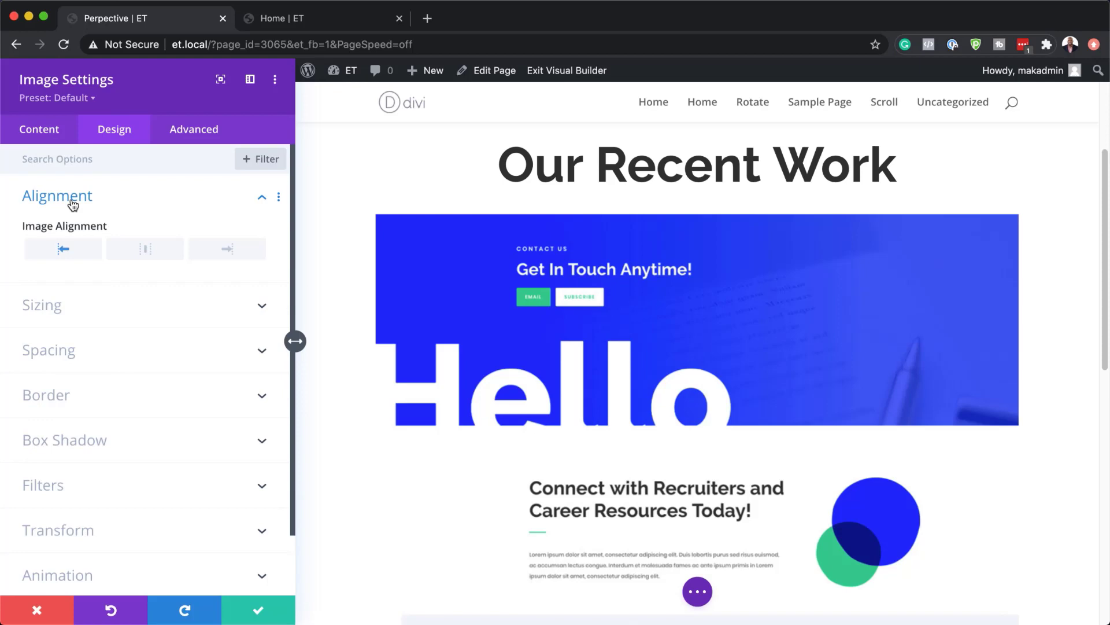
{"action": "left_click", "coordinate": [147, 255]}
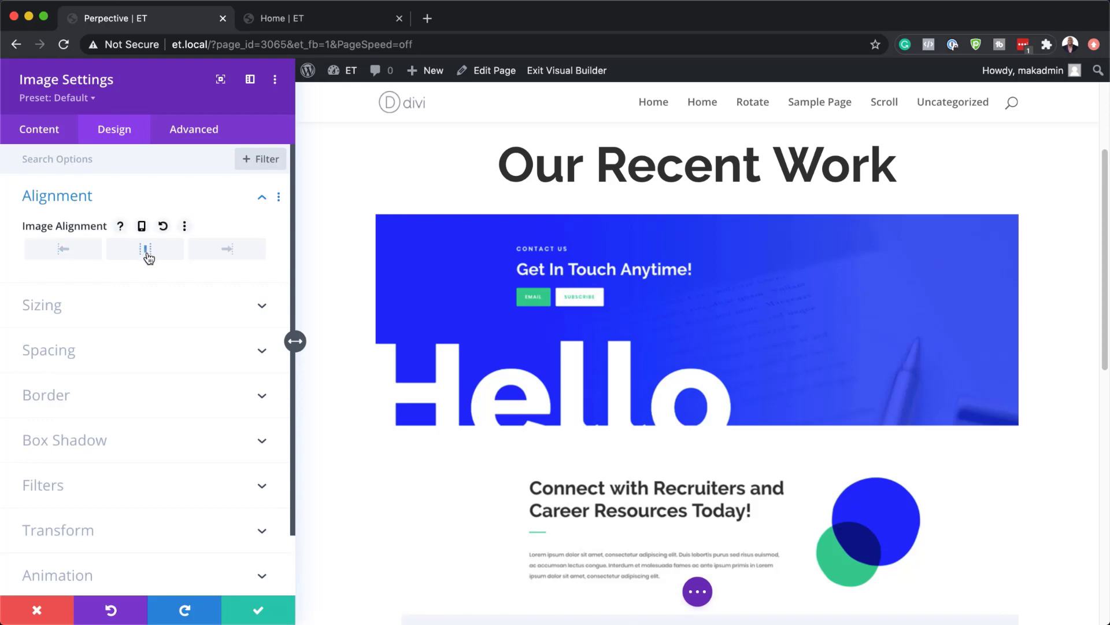
{"action": "left_click", "coordinate": [112, 314]}
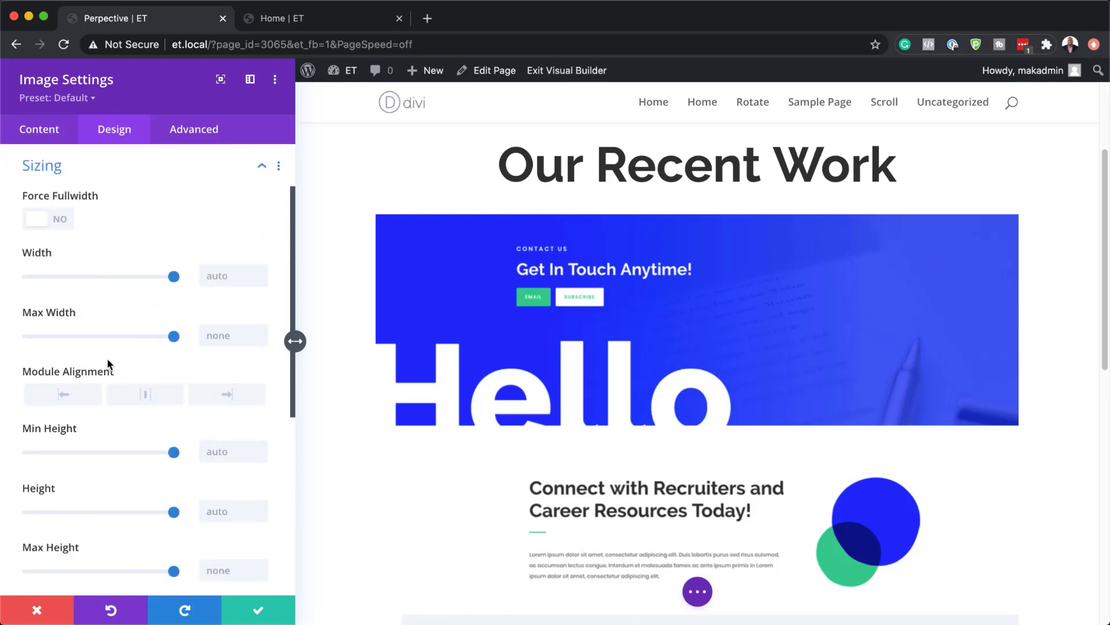
{"action": "left_click", "coordinate": [217, 509]}
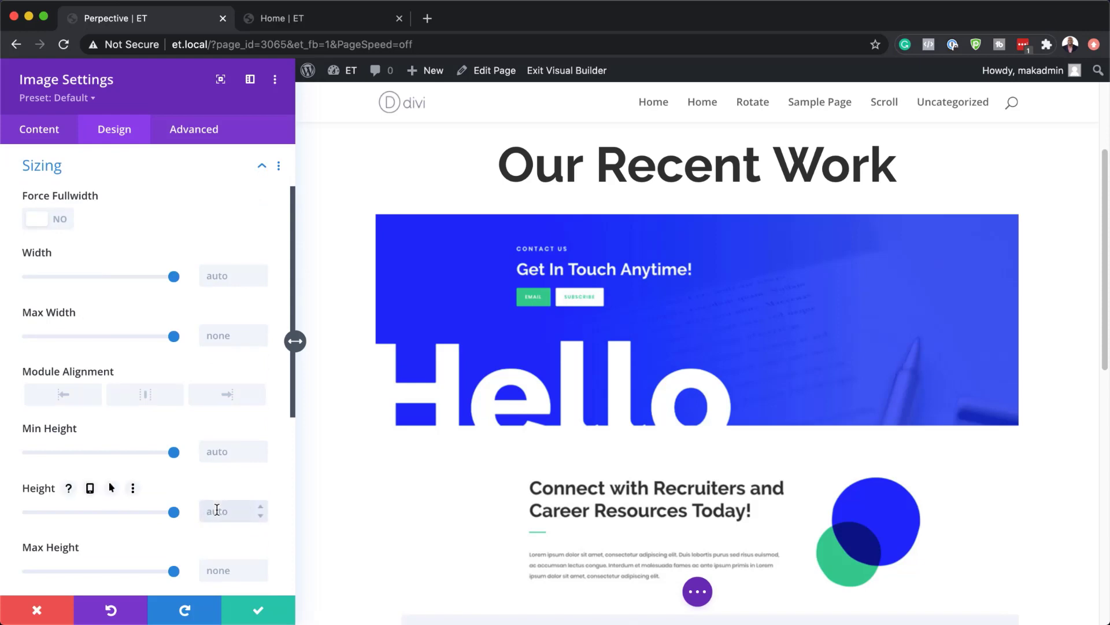
{"action": "type", "text": "600"}
{"action": "key", "text": "Return"}
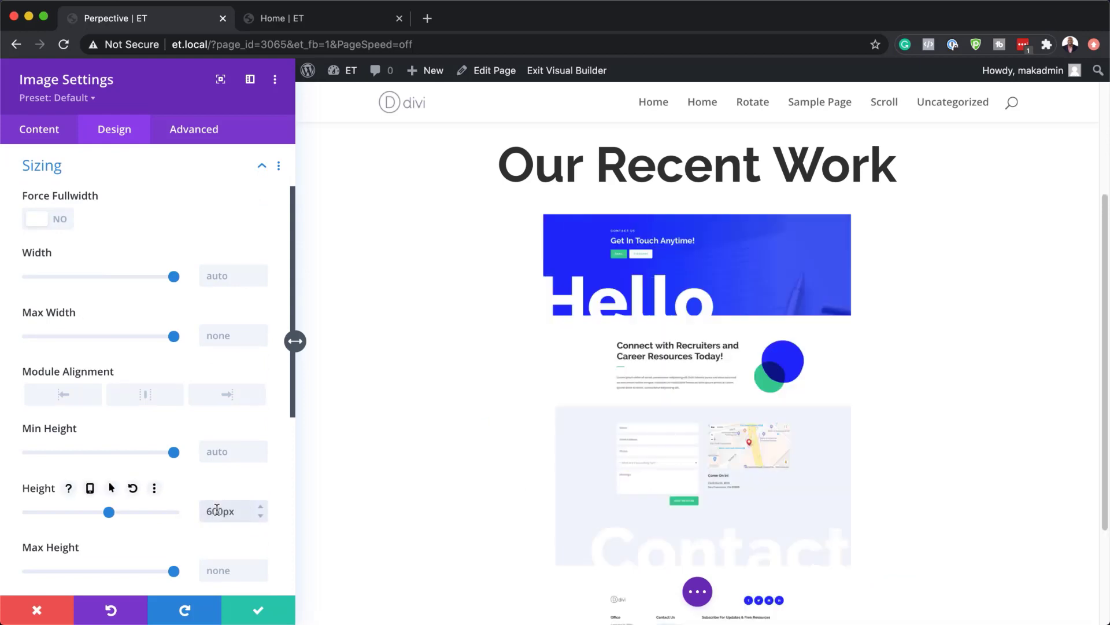
- Give the image the soft all-around box shadow with a vertical position of 0px and a blur strength of 60px
{"action": "scroll", "coordinate": [234, 524], "scroll_direction": "down", "scroll_amount": 5}
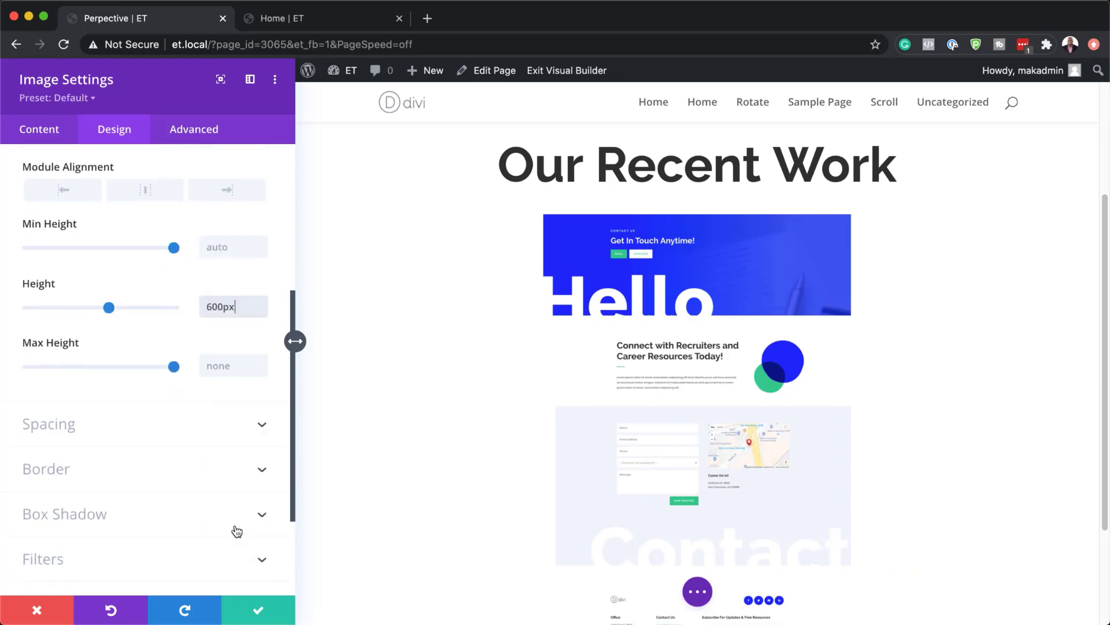
{"action": "left_click", "coordinate": [72, 513]}
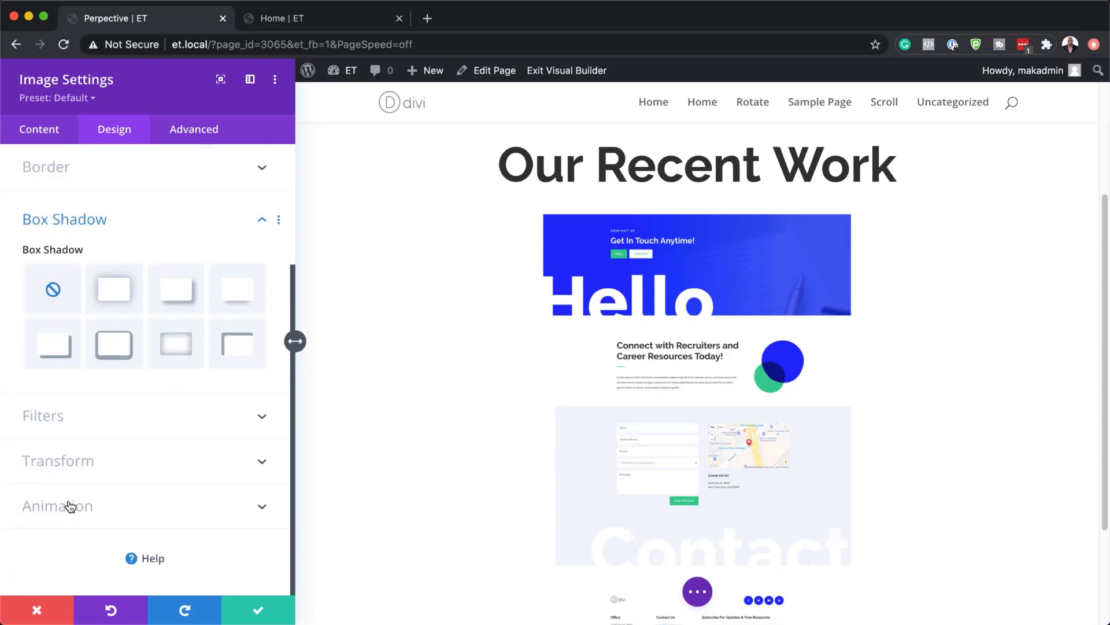
{"action": "left_click", "coordinate": [127, 298]}
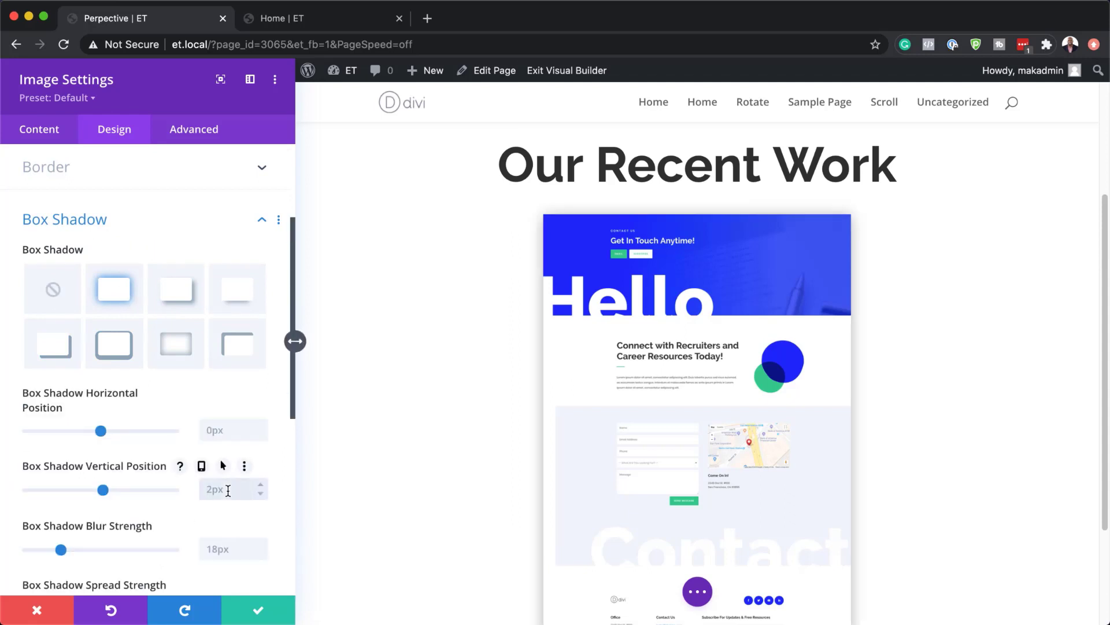
{"action": "type", "text": "px"}
{"action": "left_click", "coordinate": [240, 547]}
{"action": "type", "text": "6"}
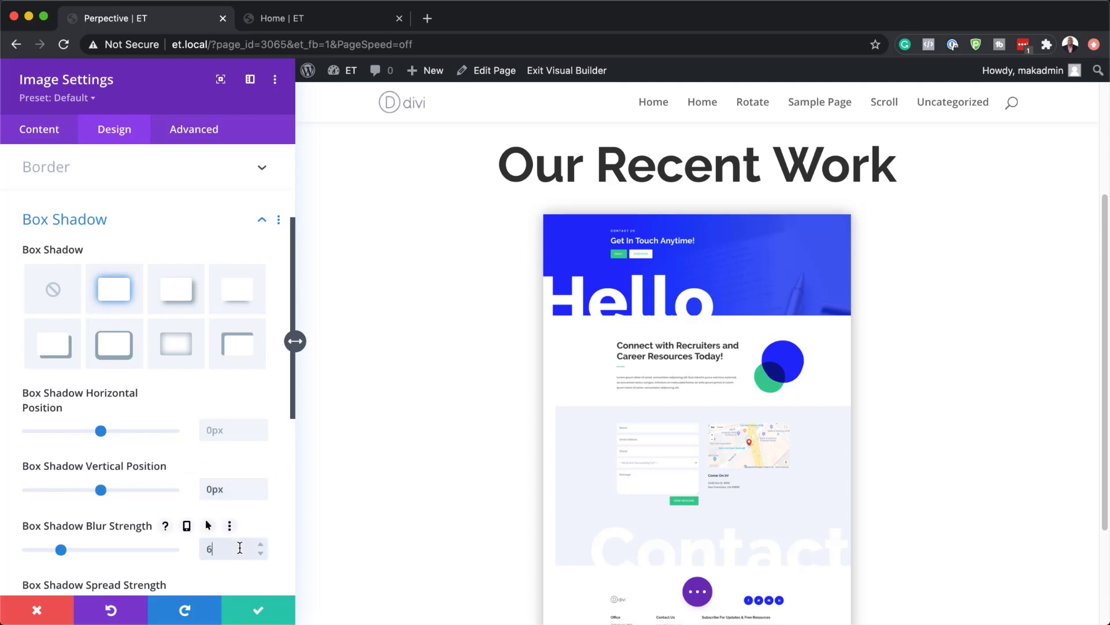
{"action": "type", "text": "0px"}
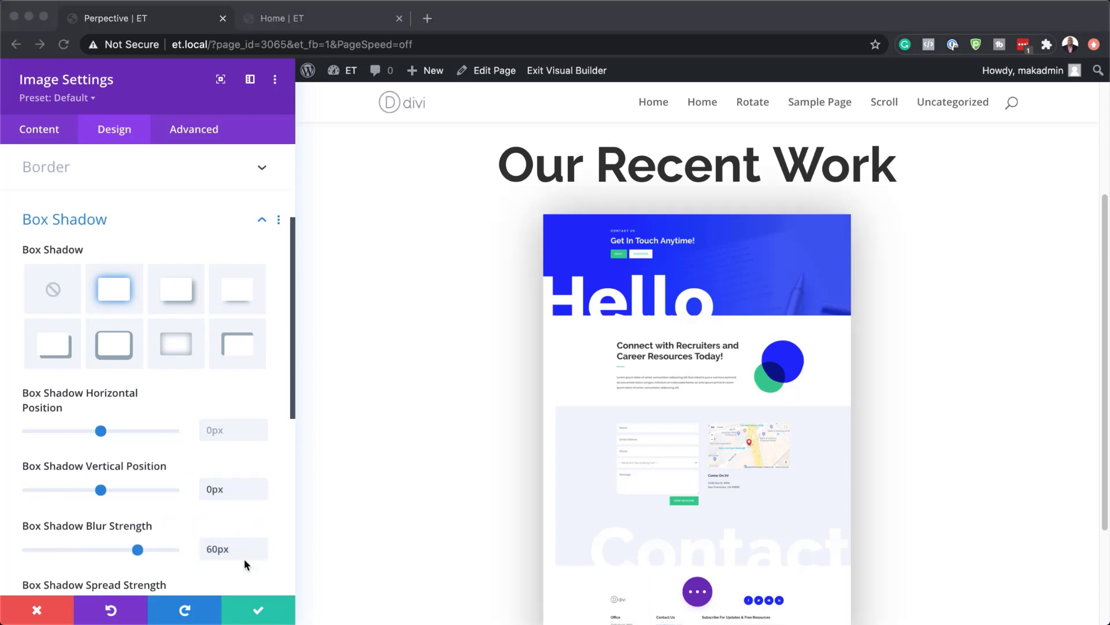
- Set the image's shadow color to rgba(0,0,0,0.2) and save the Image module settings
{"action": "scroll", "coordinate": [233, 526], "scroll_direction": "down", "scroll_amount": 1}
{"action": "scroll", "coordinate": [234, 526], "scroll_direction": "down", "scroll_amount": 5}
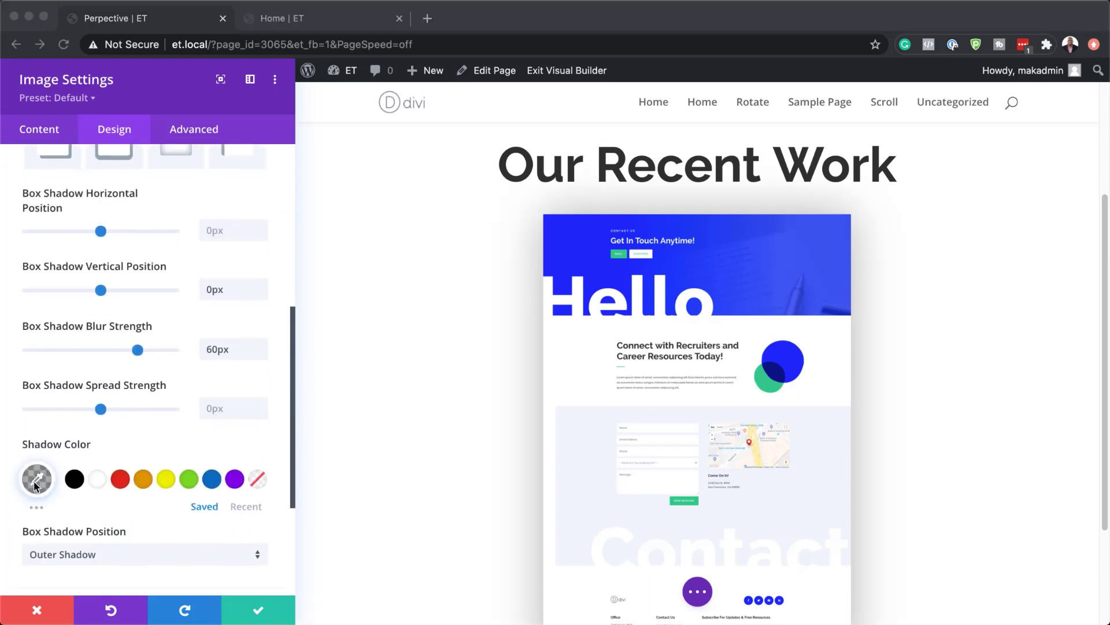
{"action": "left_click", "coordinate": [38, 483]}
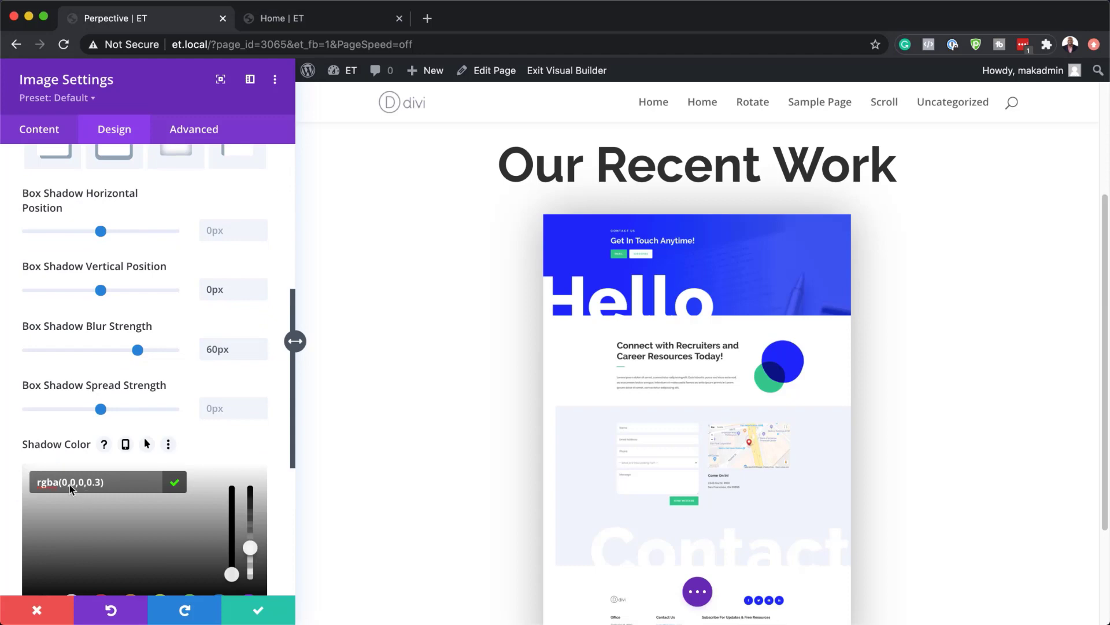
{"action": "left_click_drag", "start_coordinate": [64, 482], "coordinate": [104, 483]}
{"action": "type", "text": "0,0,0,0.2"}
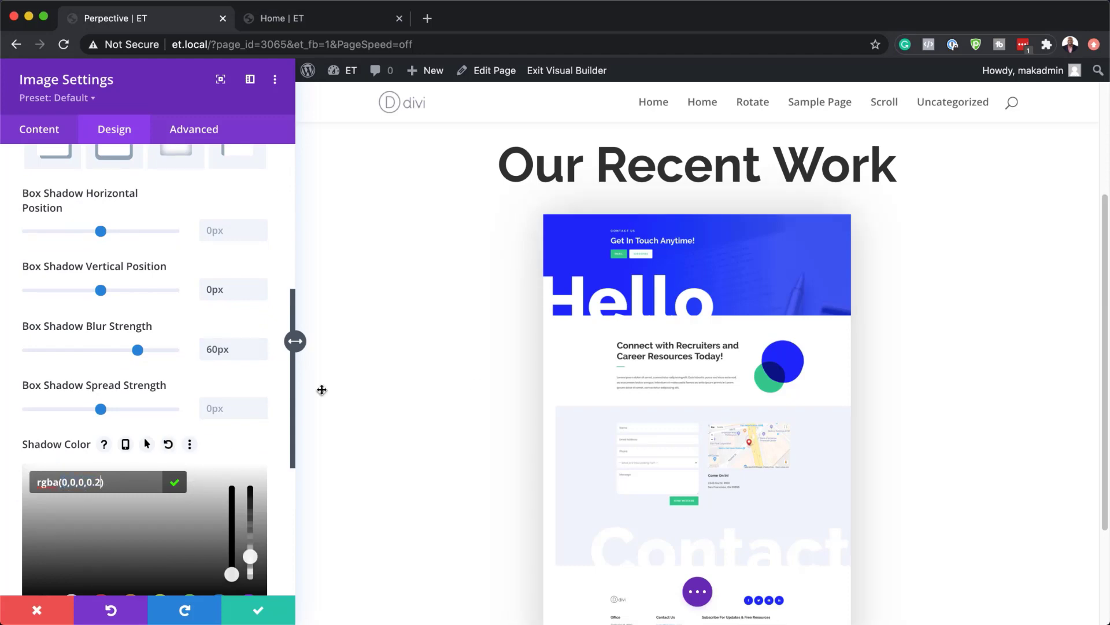
{"action": "scroll", "coordinate": [475, 385], "scroll_direction": "down", "scroll_amount": 3}
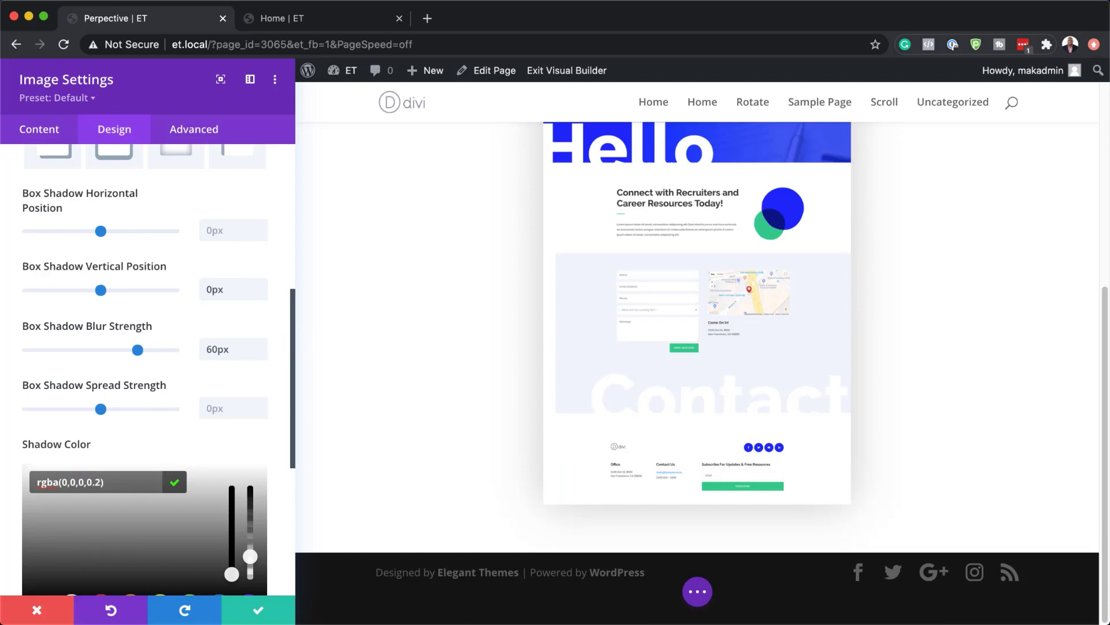
{"action": "key", "text": "Return"}
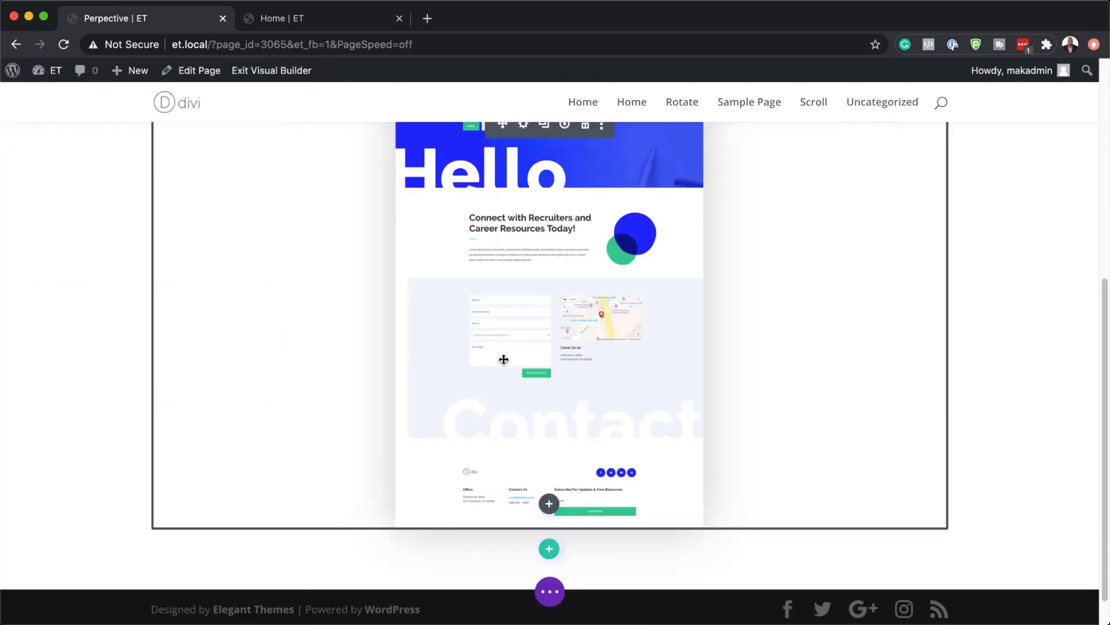
- Open the column's settings from the page's layer list and set its transform origin to top center
{"action": "scroll", "coordinate": [671, 399], "scroll_direction": "down", "scroll_amount": 1}
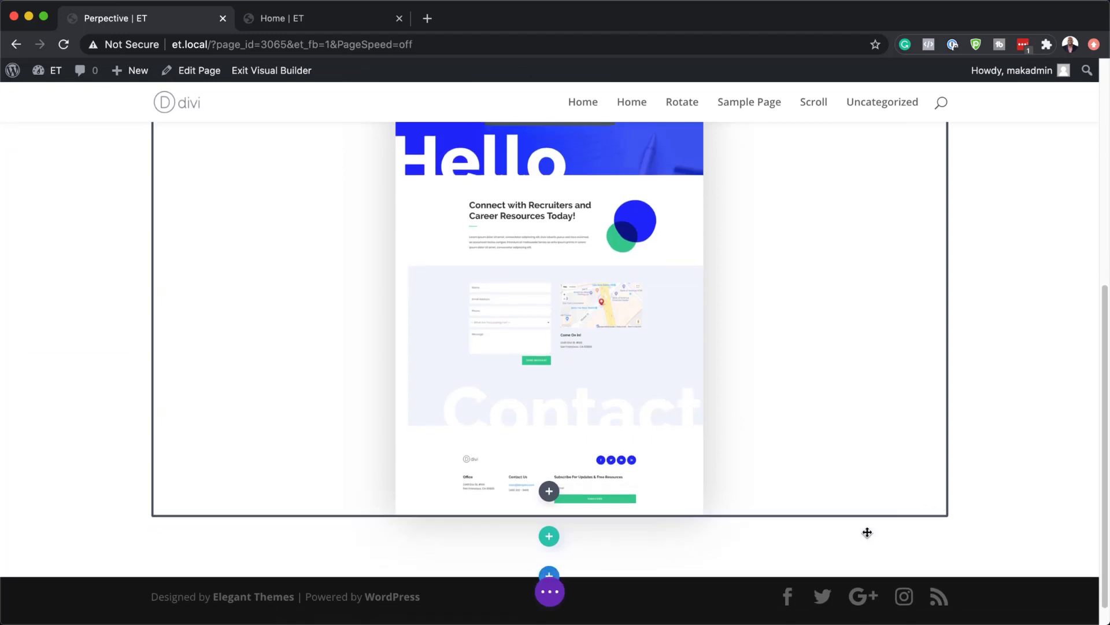
{"action": "left_click", "coordinate": [552, 593]}
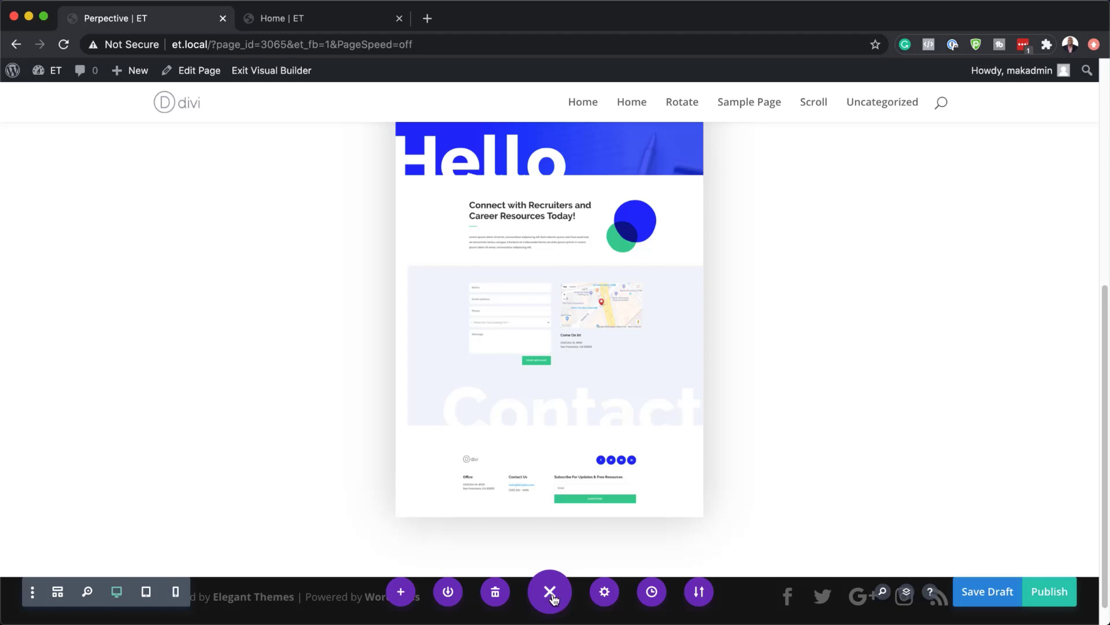
{"action": "left_click", "coordinate": [907, 594]}
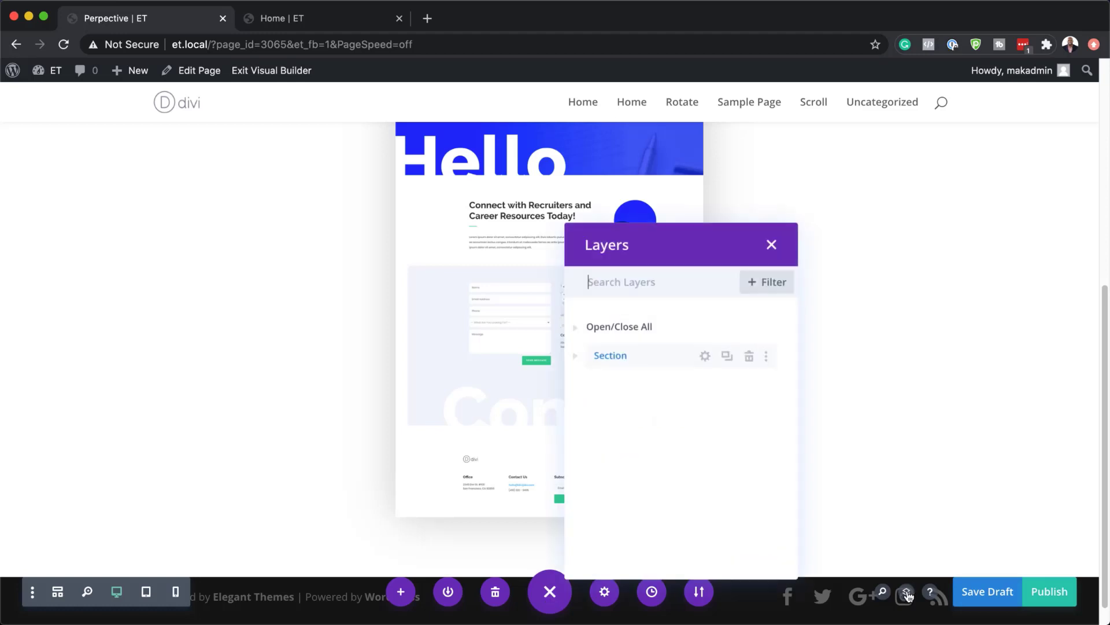
{"action": "left_click", "coordinate": [579, 359]}
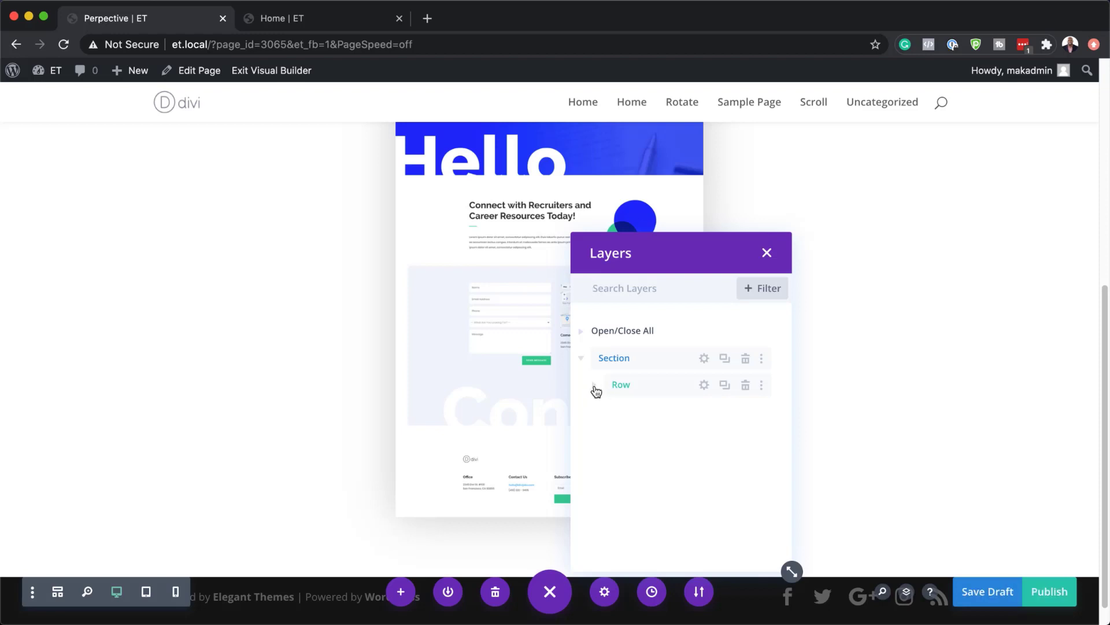
{"action": "left_click", "coordinate": [596, 388]}
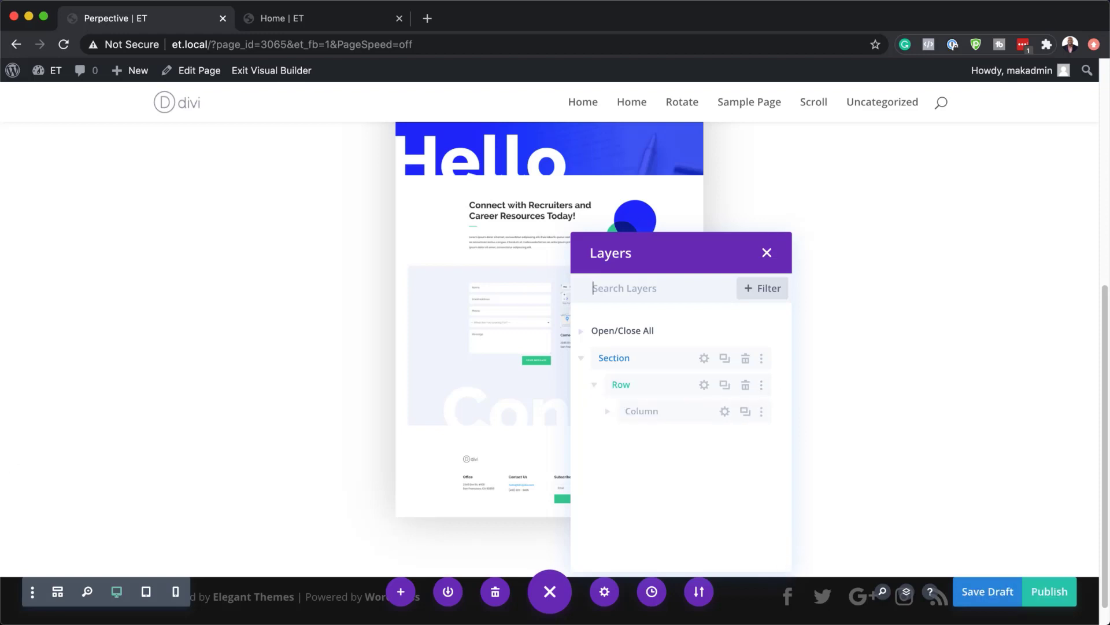
{"action": "left_click", "coordinate": [726, 412]}
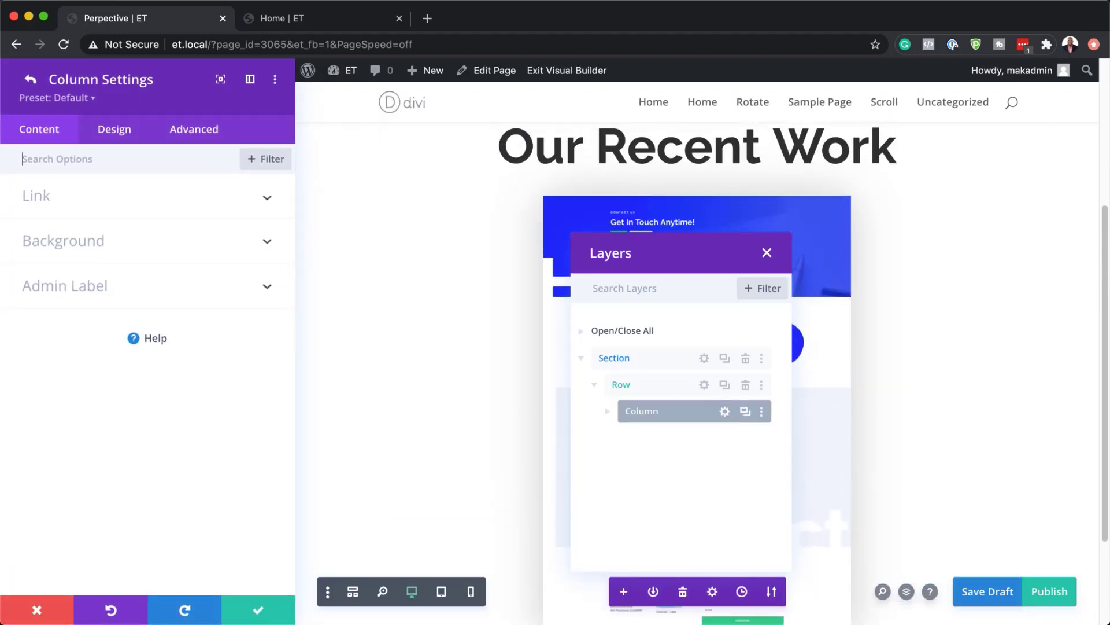
{"action": "left_click", "coordinate": [119, 129]}
{"action": "left_click", "coordinate": [92, 377]}
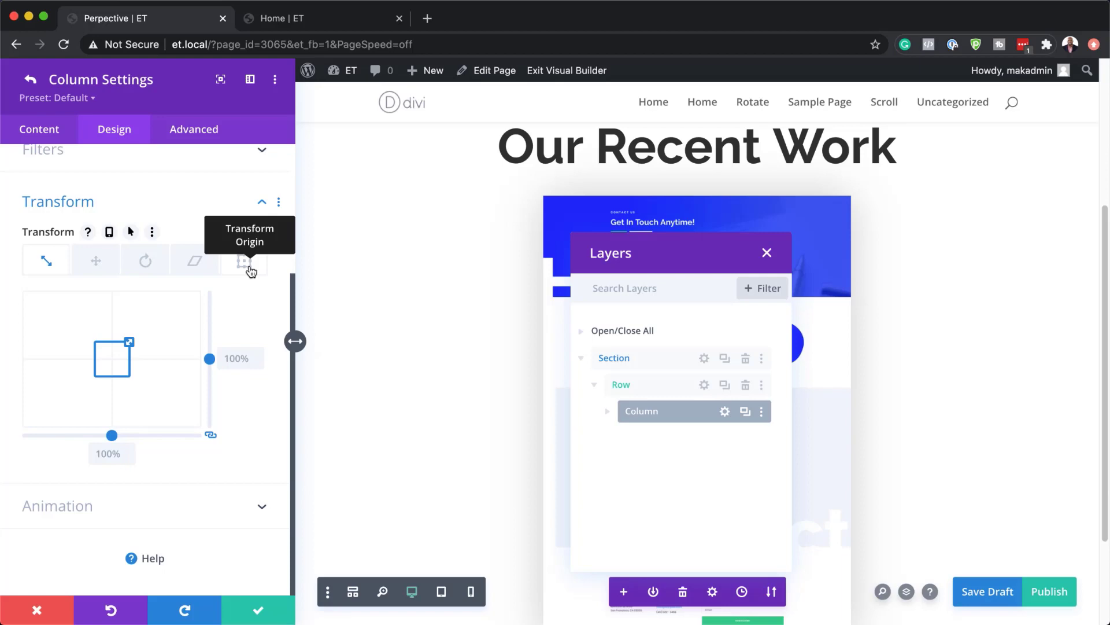
{"action": "left_click", "coordinate": [249, 269]}
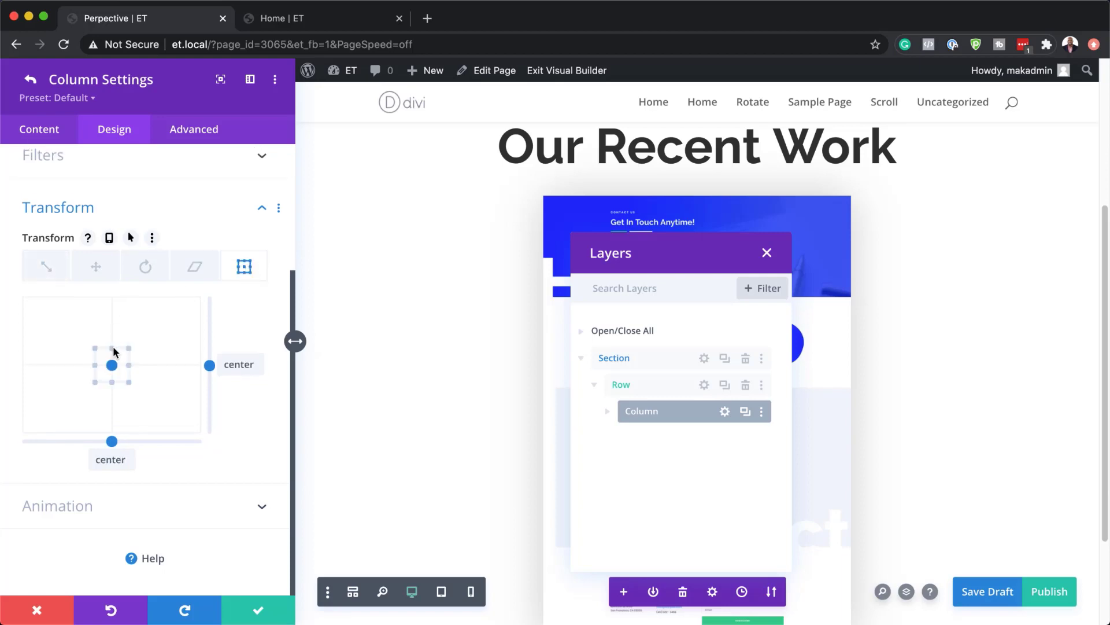
{"action": "left_click", "coordinate": [113, 349]}
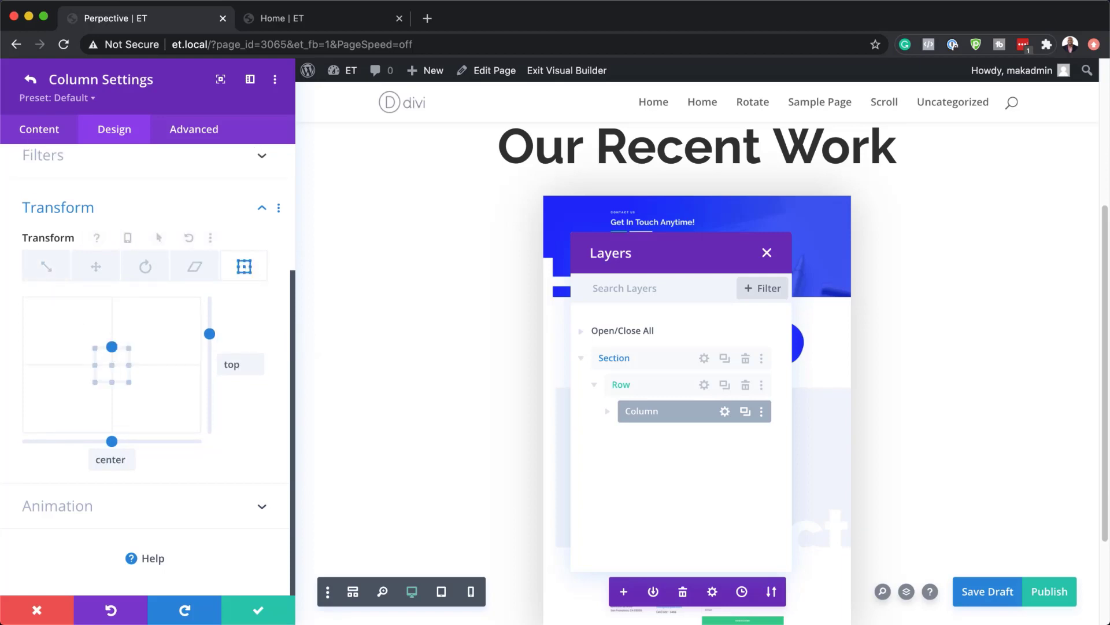
- Tilt the column with a 30deg transform rotation around its horizontal axis and save the column and row settings
{"action": "left_click", "coordinate": [148, 274]}
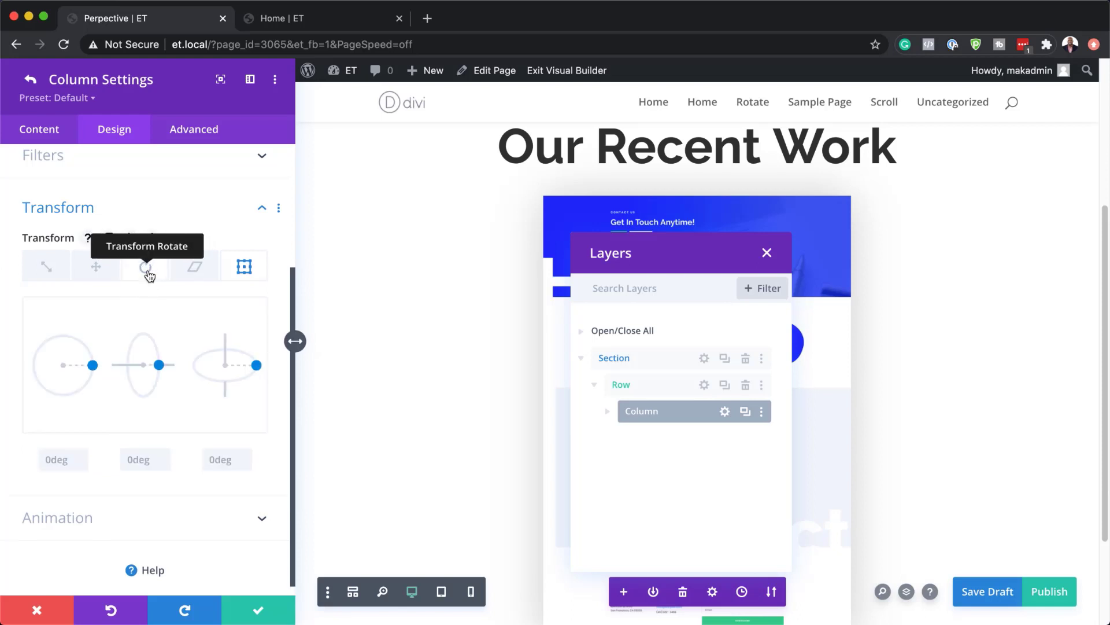
{"action": "double_click", "coordinate": [134, 460]}
{"action": "type", "text": "30deg"}
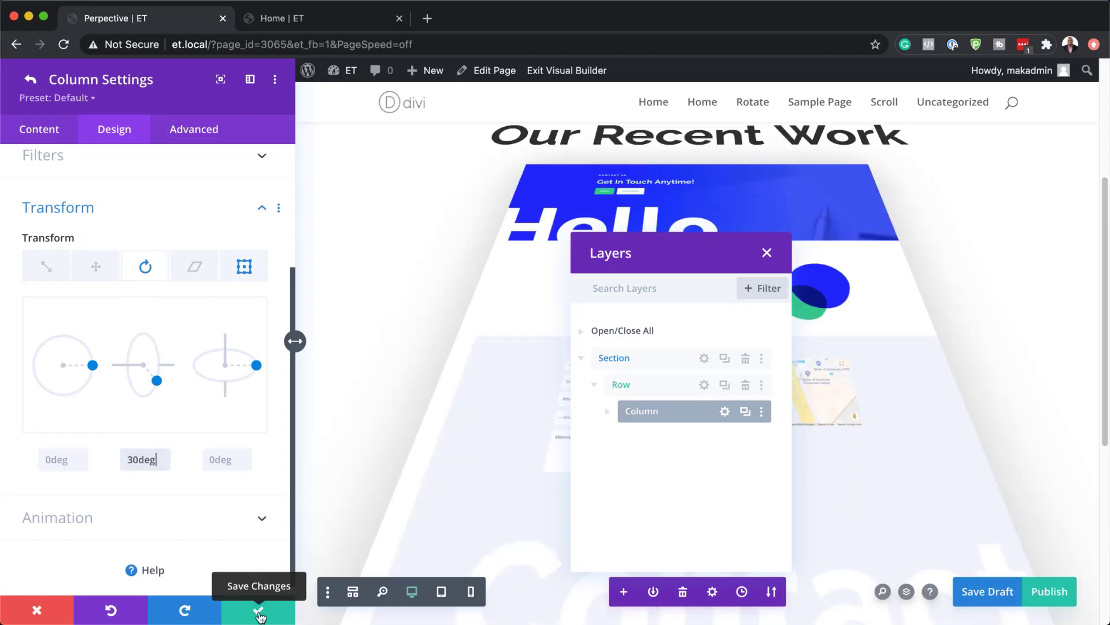
{"action": "left_click", "coordinate": [261, 614]}
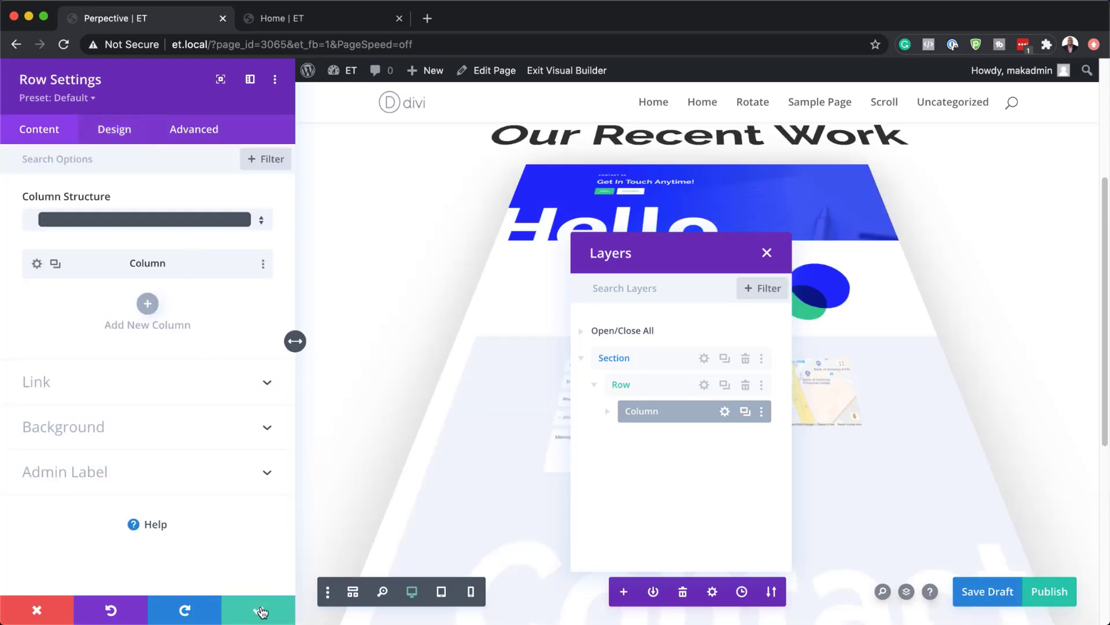
{"action": "left_click", "coordinate": [261, 614]}
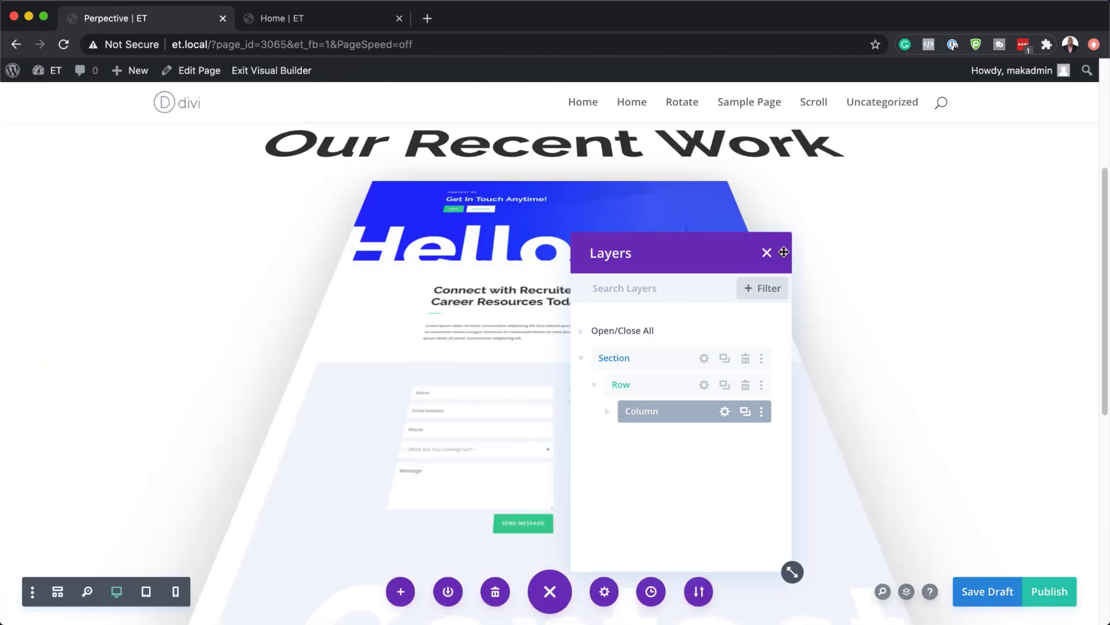
- Enable vertical motion scroll effects on the heading's Text module with a starting offset of -4 and an ending offset of 4
{"action": "left_click_drag", "start_coordinate": [708, 262], "coordinate": [970, 218]}
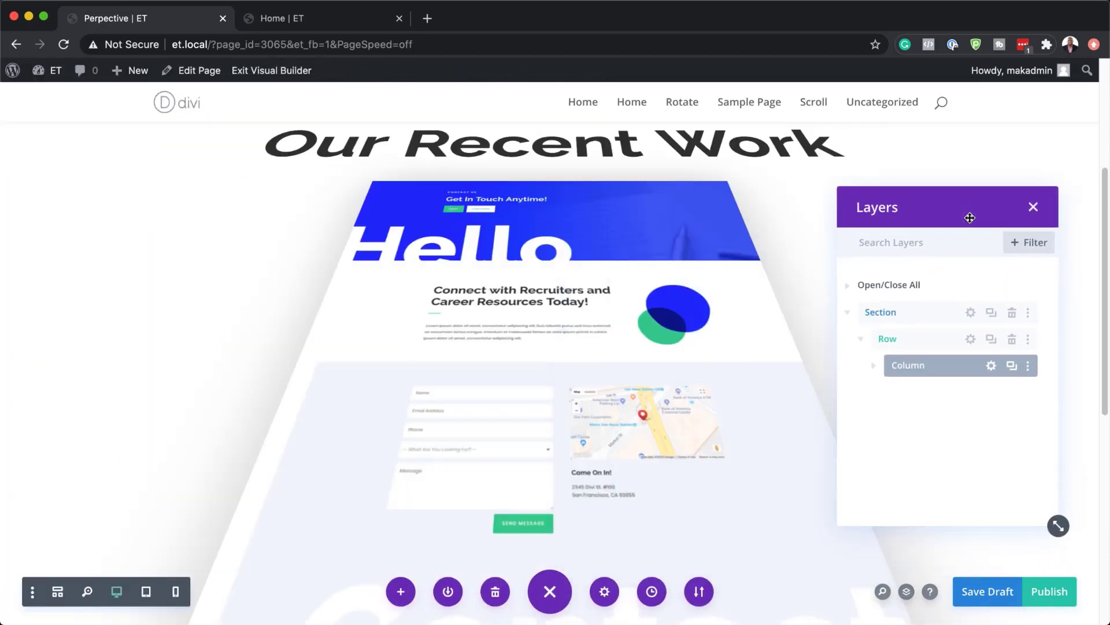
{"action": "left_click", "coordinate": [874, 366]}
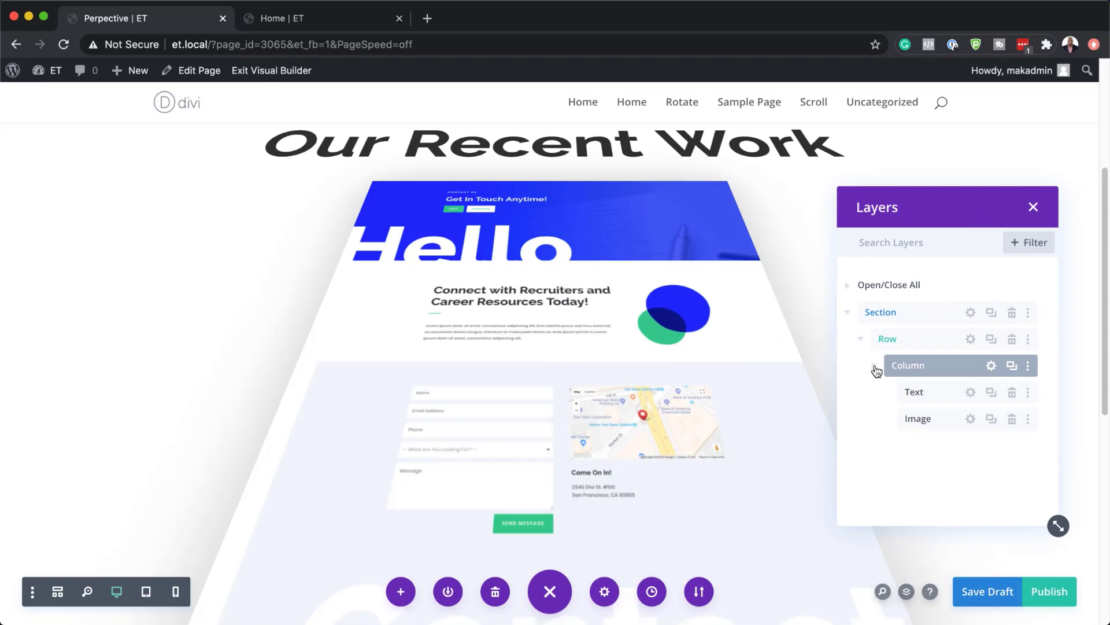
{"action": "left_click", "coordinate": [971, 393]}
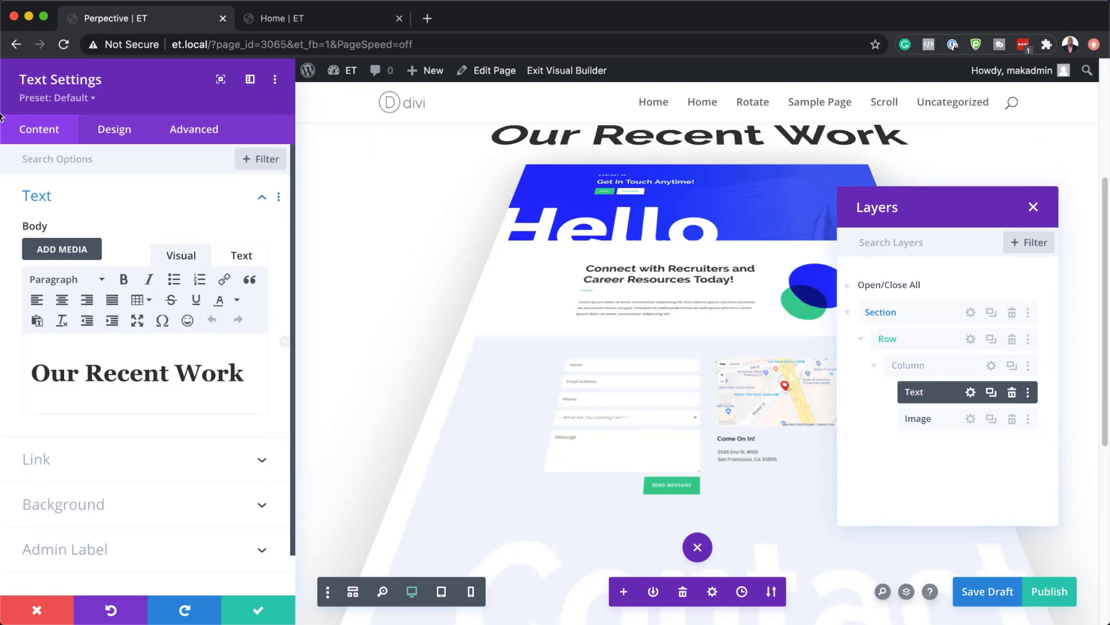
{"action": "left_click", "coordinate": [207, 133]}
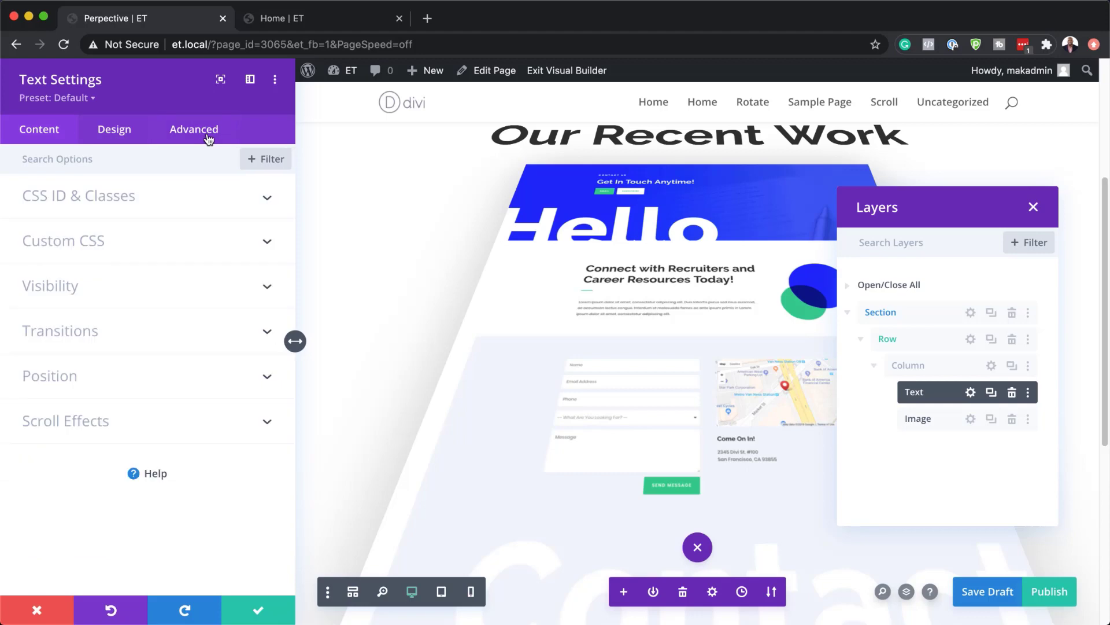
{"action": "left_click", "coordinate": [122, 422]}
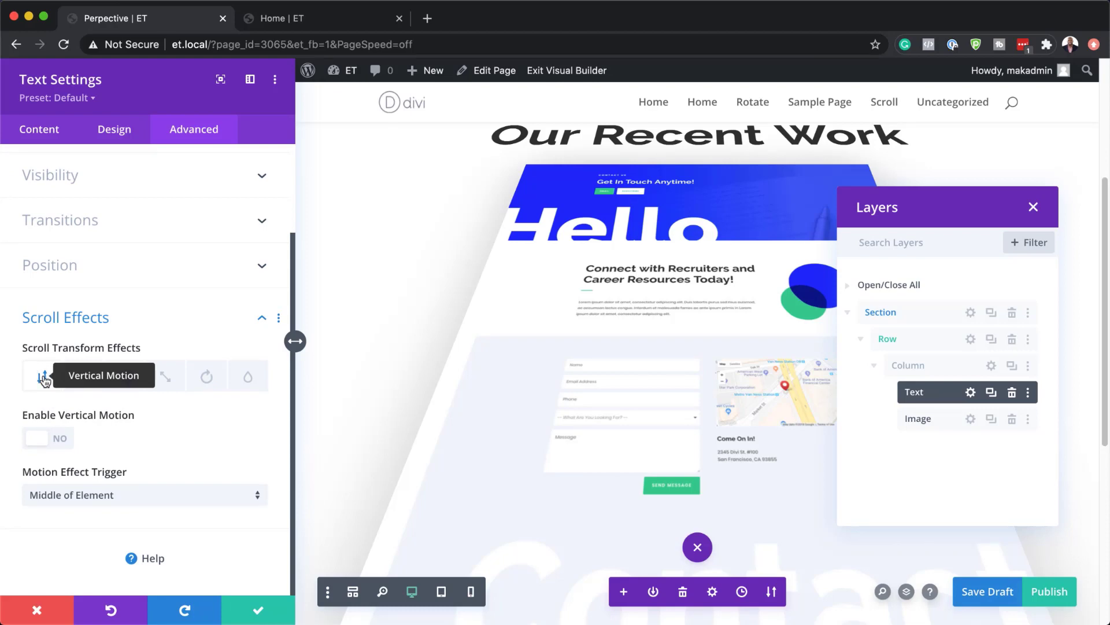
{"action": "left_click", "coordinate": [61, 445]}
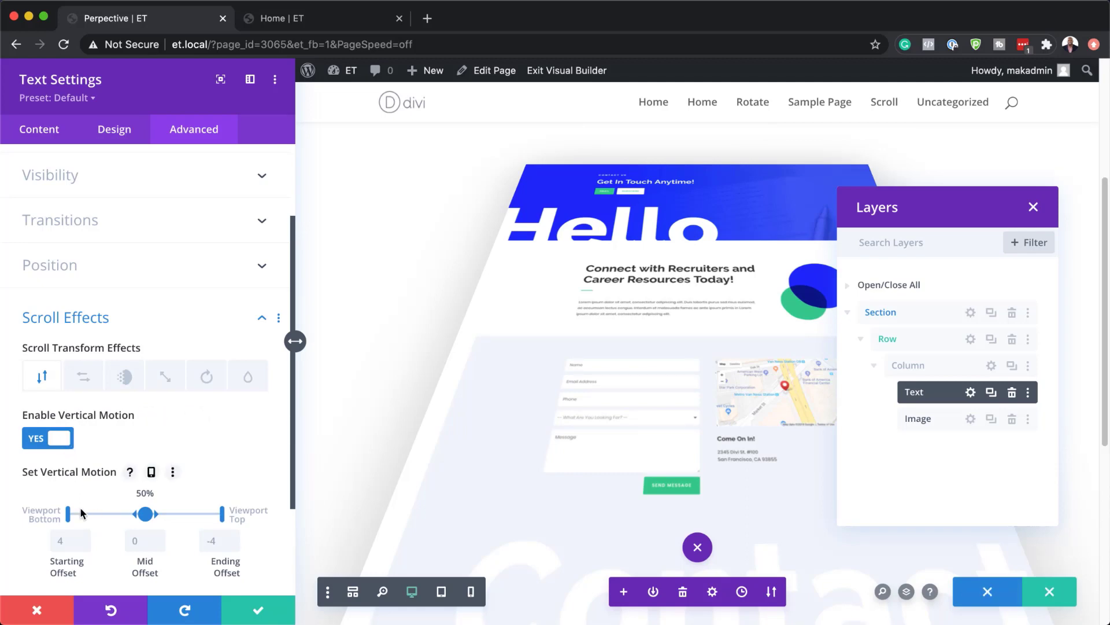
{"action": "left_click", "coordinate": [59, 541]}
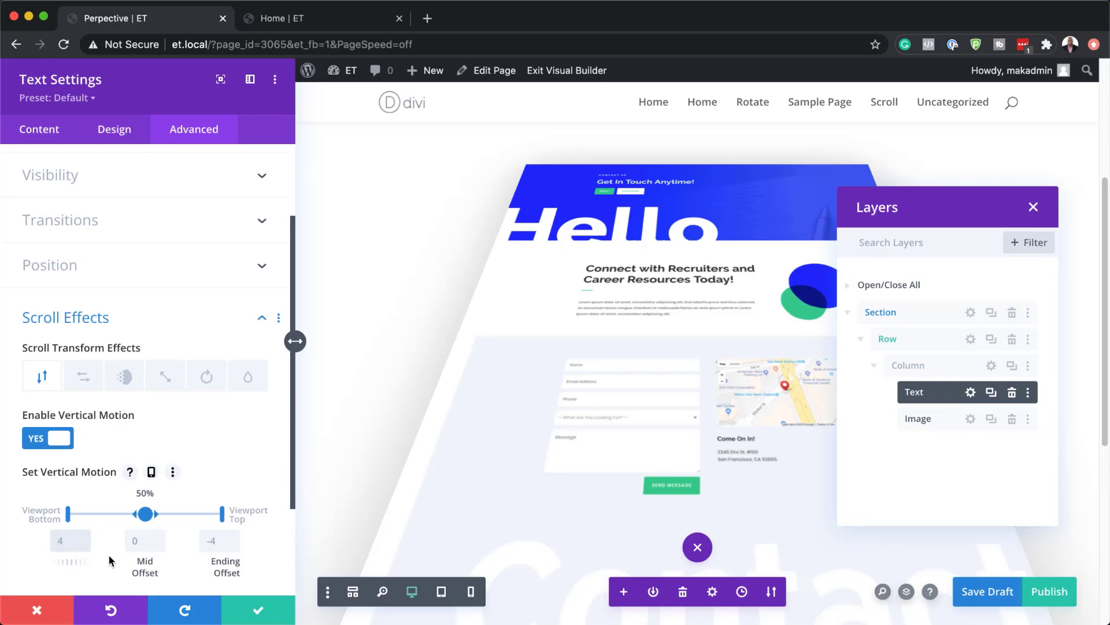
{"action": "type", "text": "-"}
{"action": "left_click", "coordinate": [220, 542]}
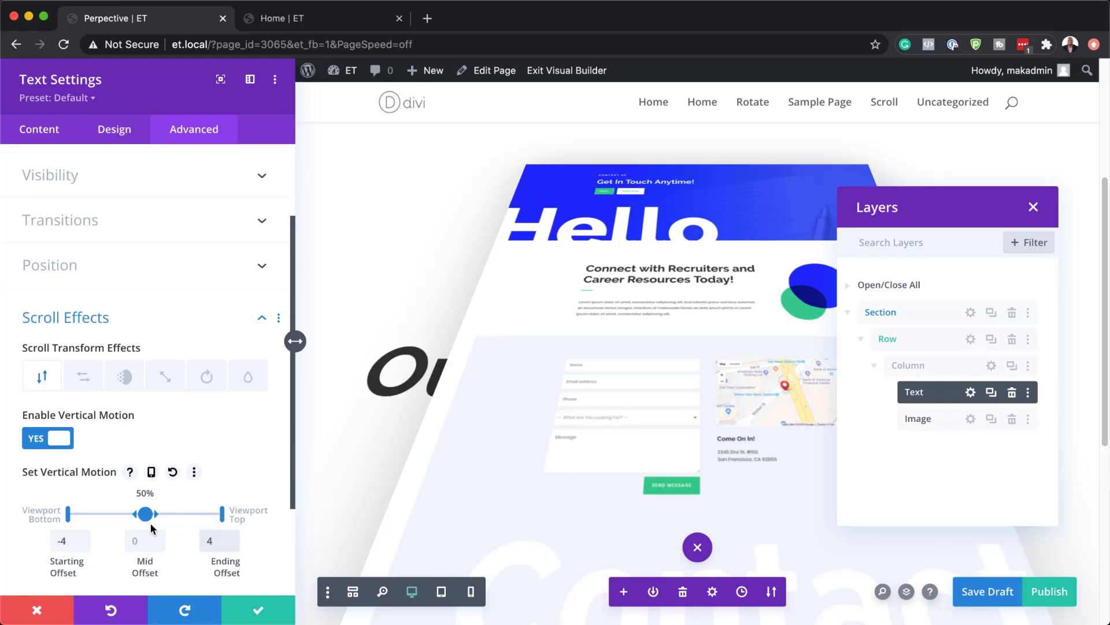
- Enable the heading's scaling up and down effect with a starting scale of 100% and an ending scale of 50%, and save the module
{"action": "scroll", "coordinate": [150, 522], "scroll_direction": "down", "scroll_amount": 2}
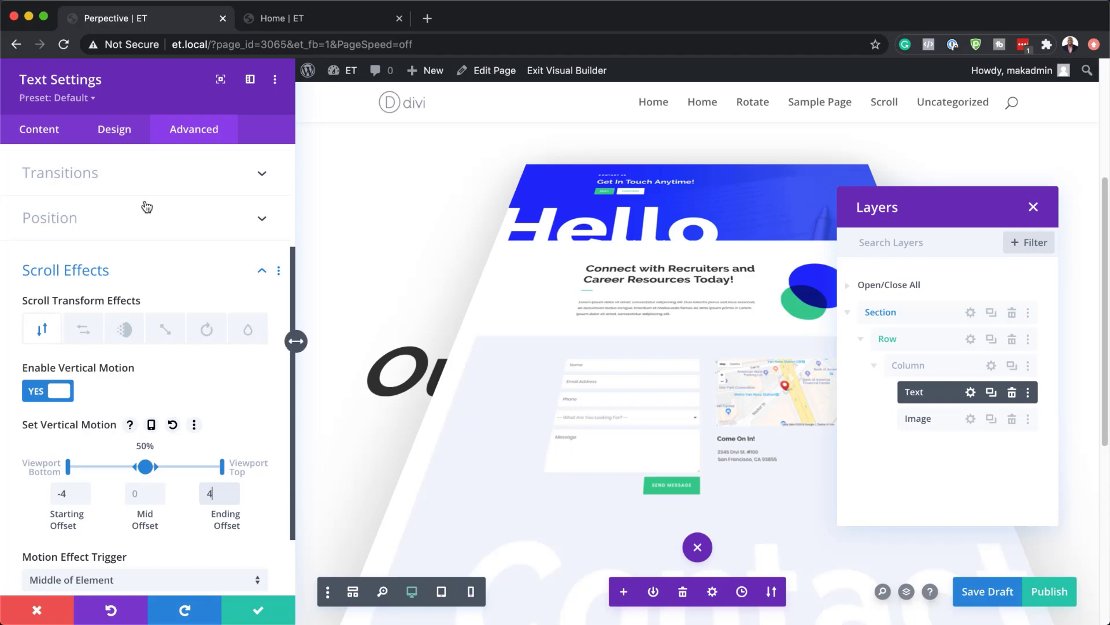
{"action": "left_click", "coordinate": [166, 335]}
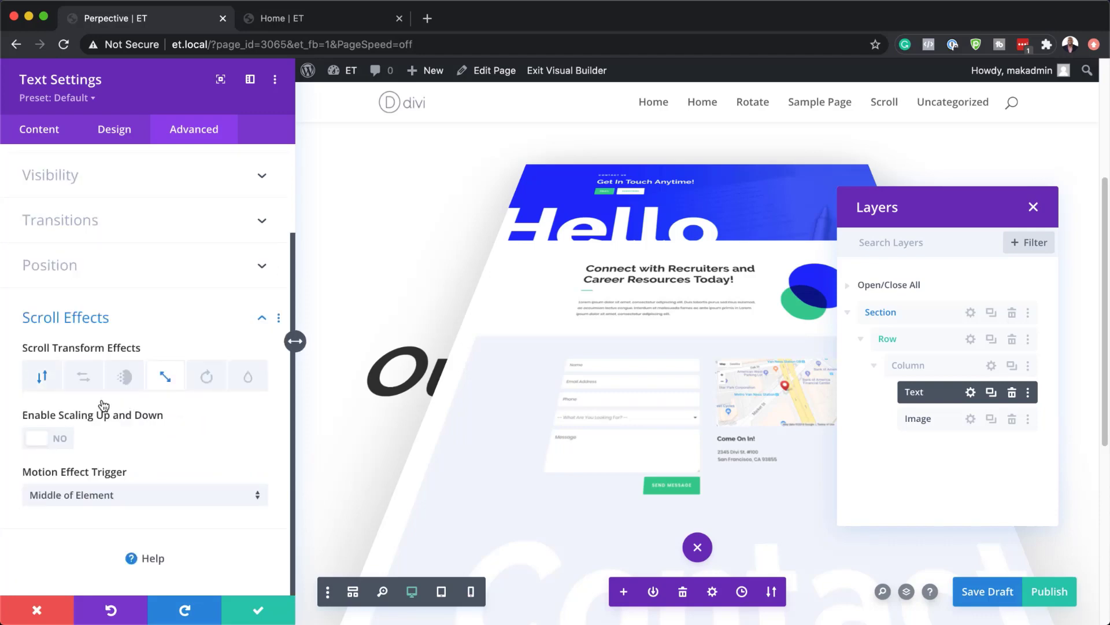
{"action": "left_click", "coordinate": [61, 441]}
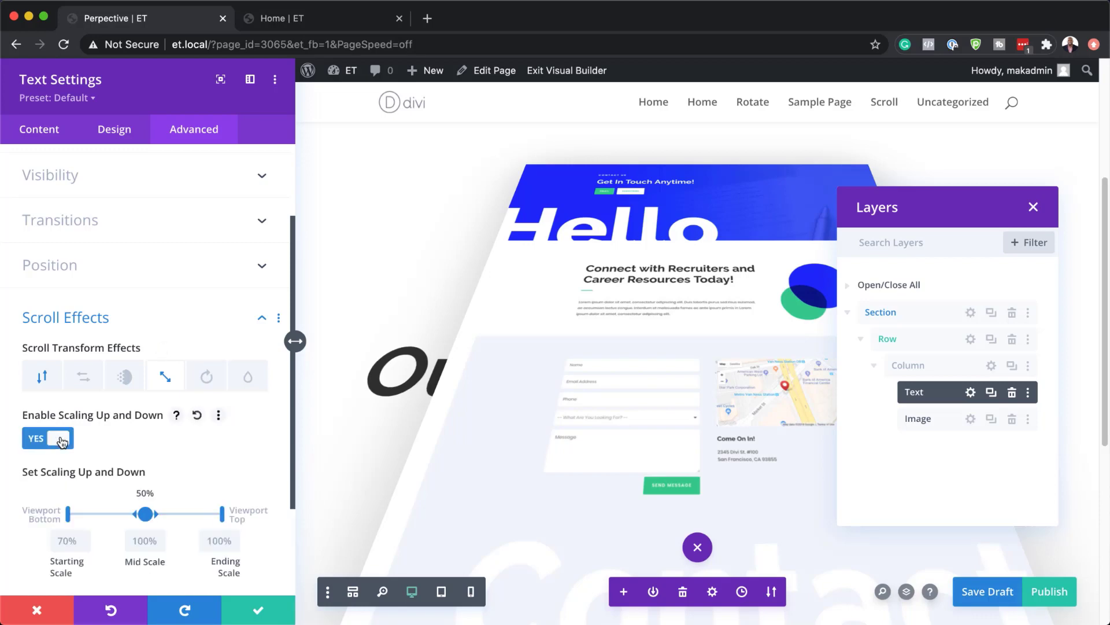
{"action": "double_click", "coordinate": [54, 541]}
{"action": "type", "text": "100"}
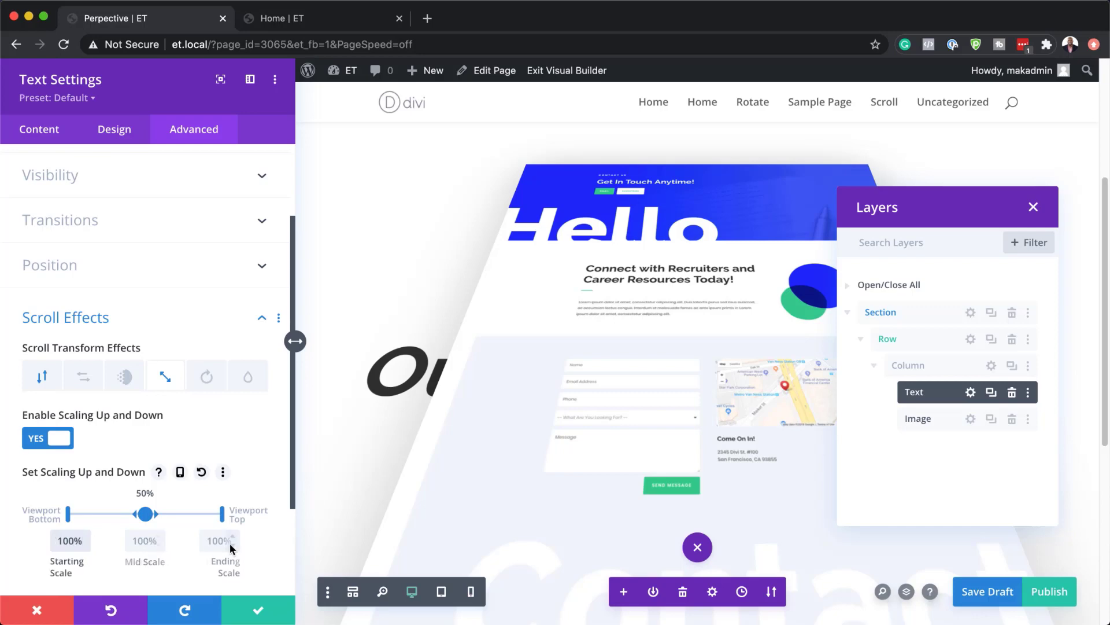
{"action": "left_click", "coordinate": [213, 541]}
{"action": "type", "text": "5"}
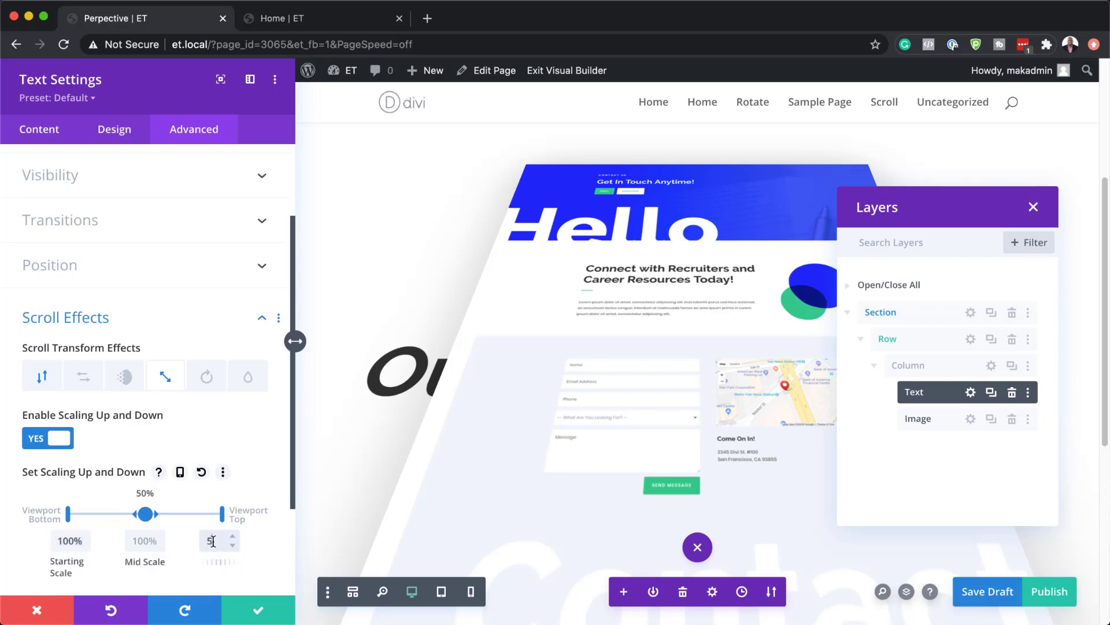
{"action": "type", "text": "0"}
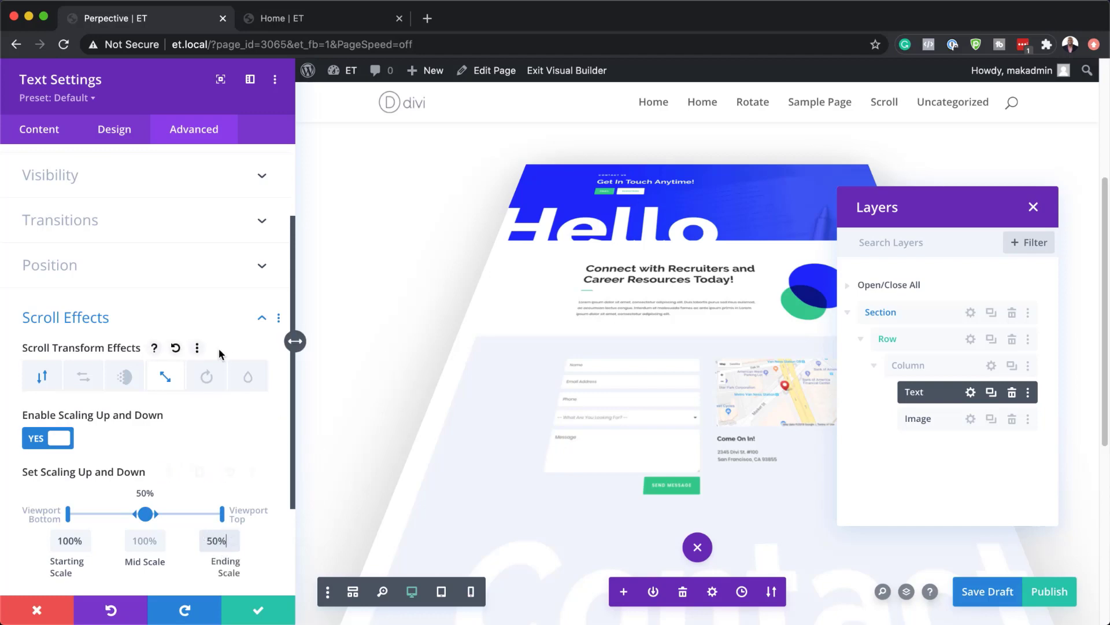
{"action": "left_click", "coordinate": [261, 612]}
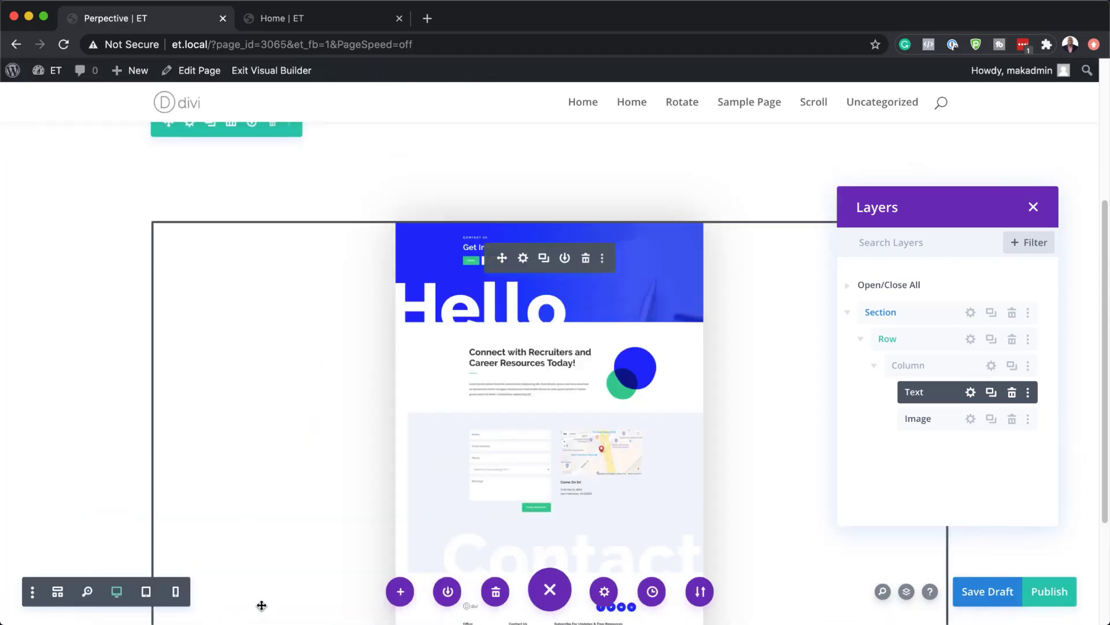
- Enable vertical motion scroll effects on the Image module with the midpoint at 0%, a starting offset of 0 and an ending offset of -6.5
{"action": "left_click", "coordinate": [972, 422]}
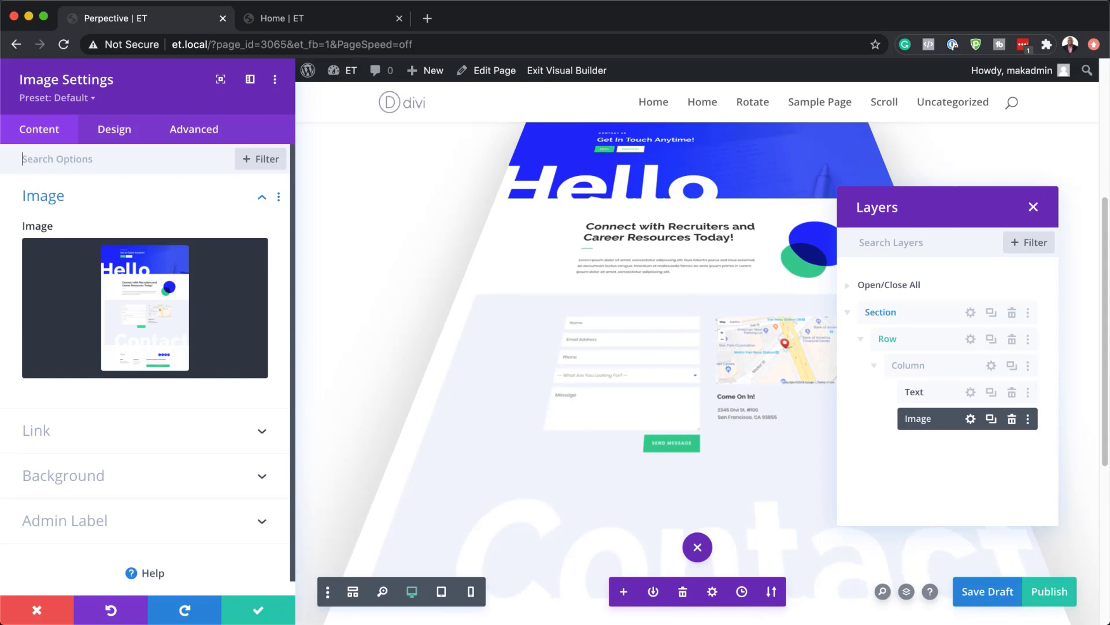
{"action": "left_click", "coordinate": [197, 130]}
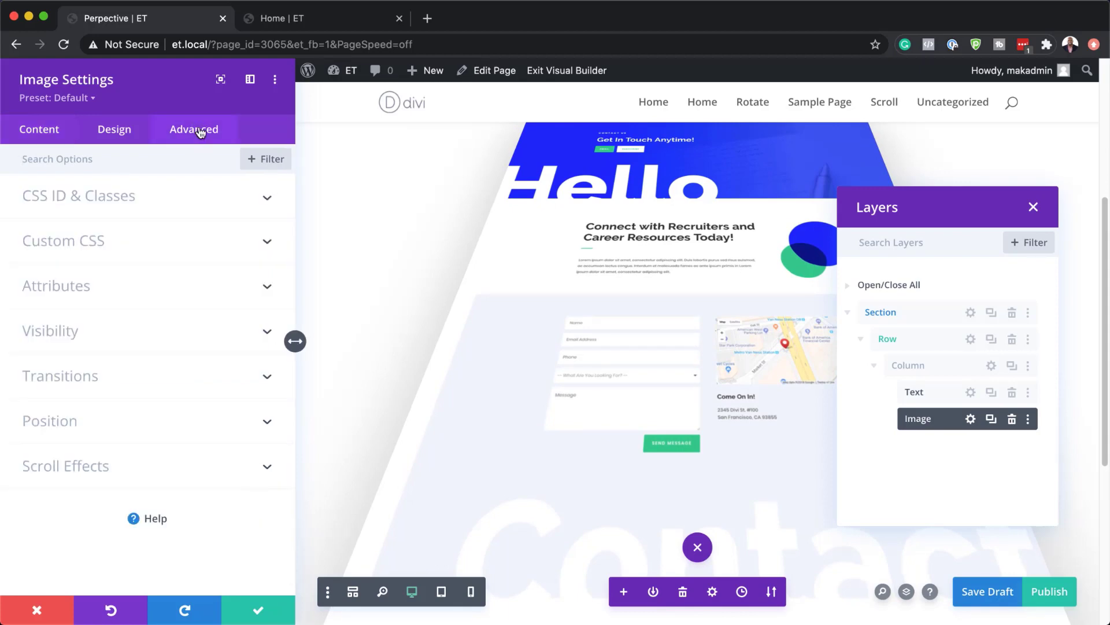
{"action": "left_click", "coordinate": [100, 467]}
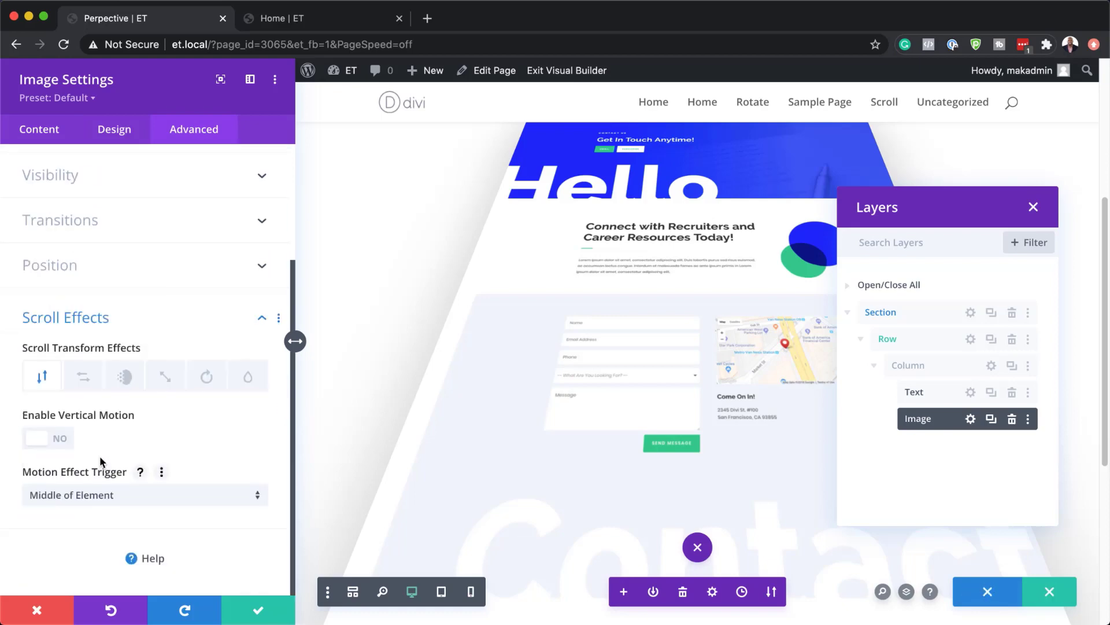
{"action": "left_click", "coordinate": [59, 441]}
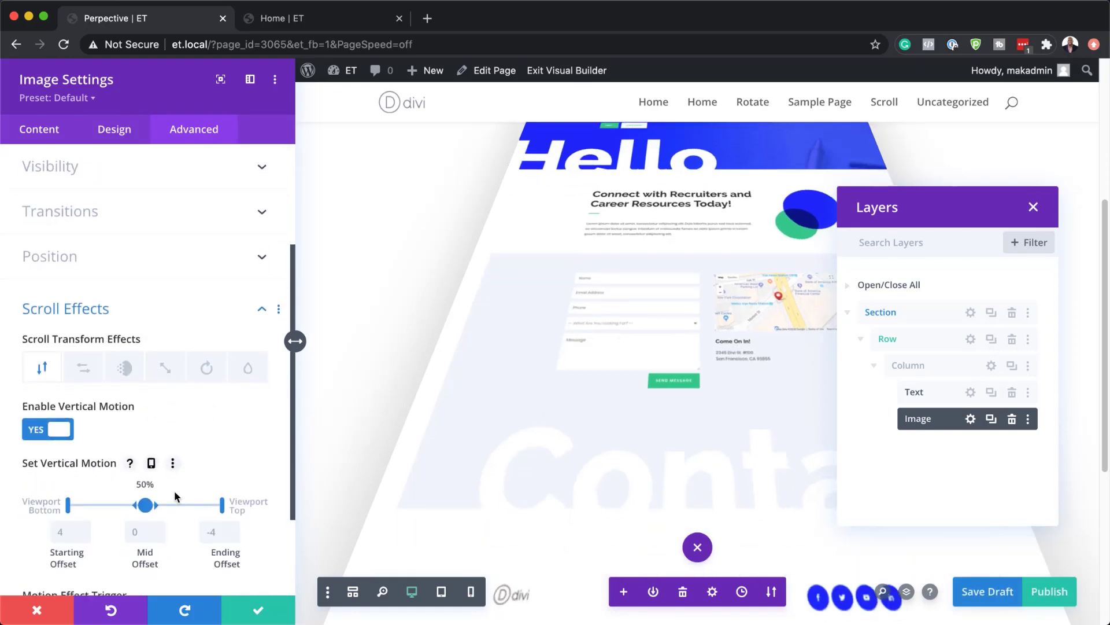
{"action": "scroll", "coordinate": [174, 491], "scroll_direction": "down", "scroll_amount": 2}
{"action": "scroll", "coordinate": [175, 491], "scroll_direction": "down", "scroll_amount": 1}
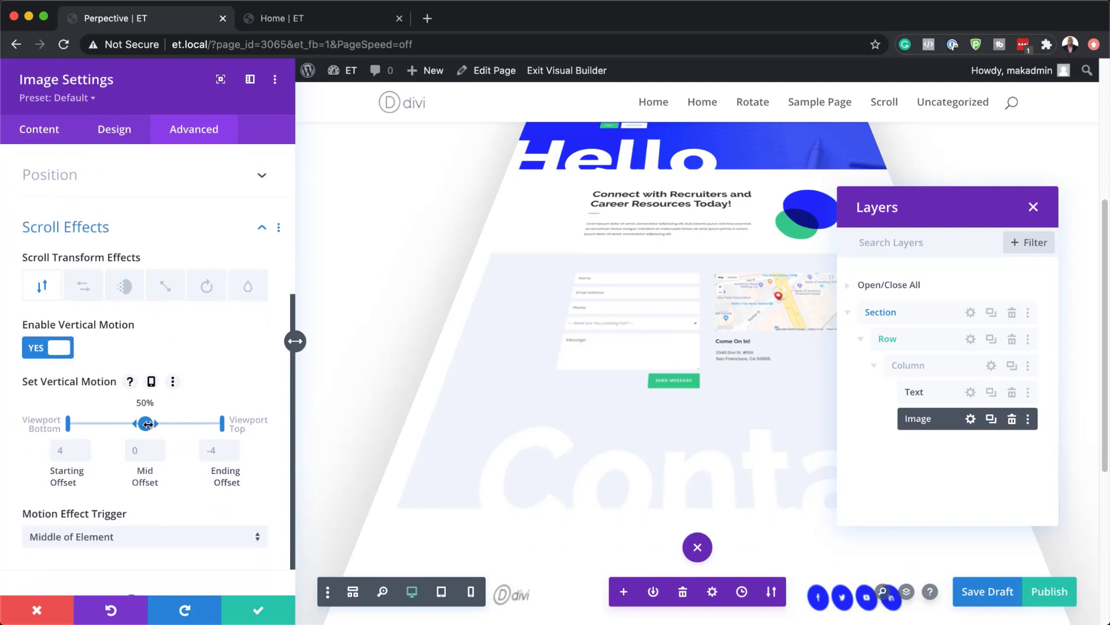
{"action": "left_click_drag", "start_coordinate": [147, 424], "coordinate": [60, 426]}
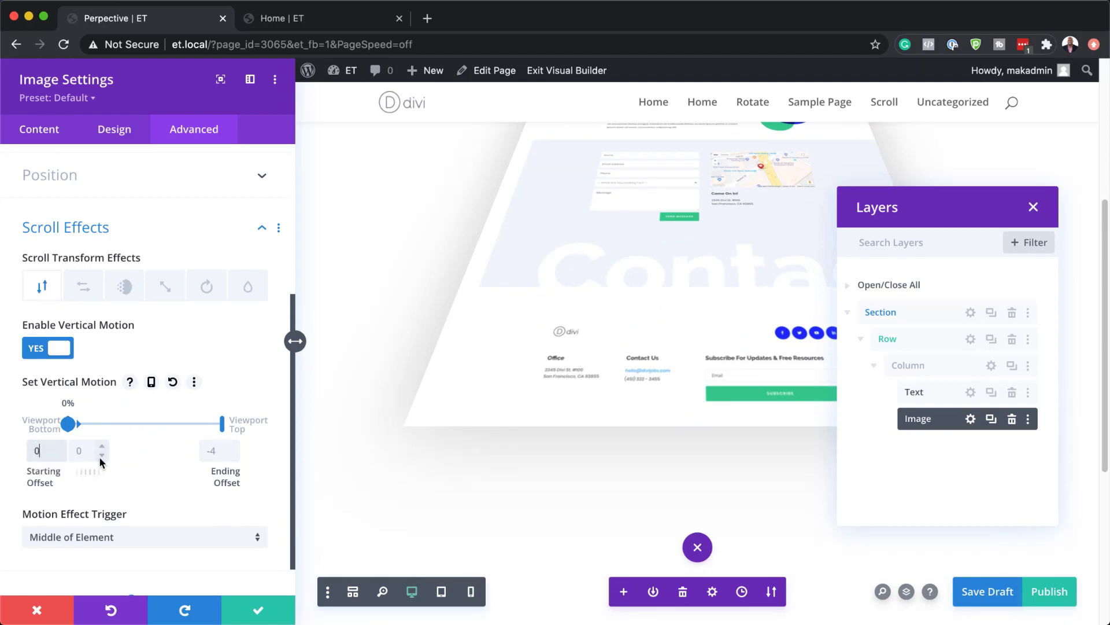
{"action": "left_click", "coordinate": [216, 450]}
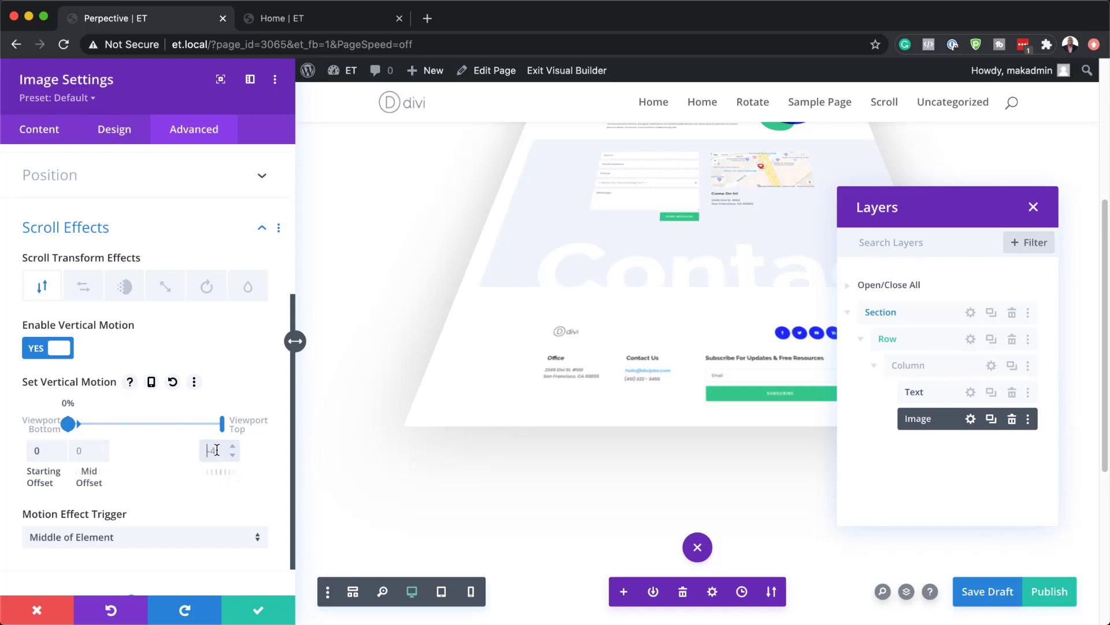
{"action": "type", "text": "-6.5"}
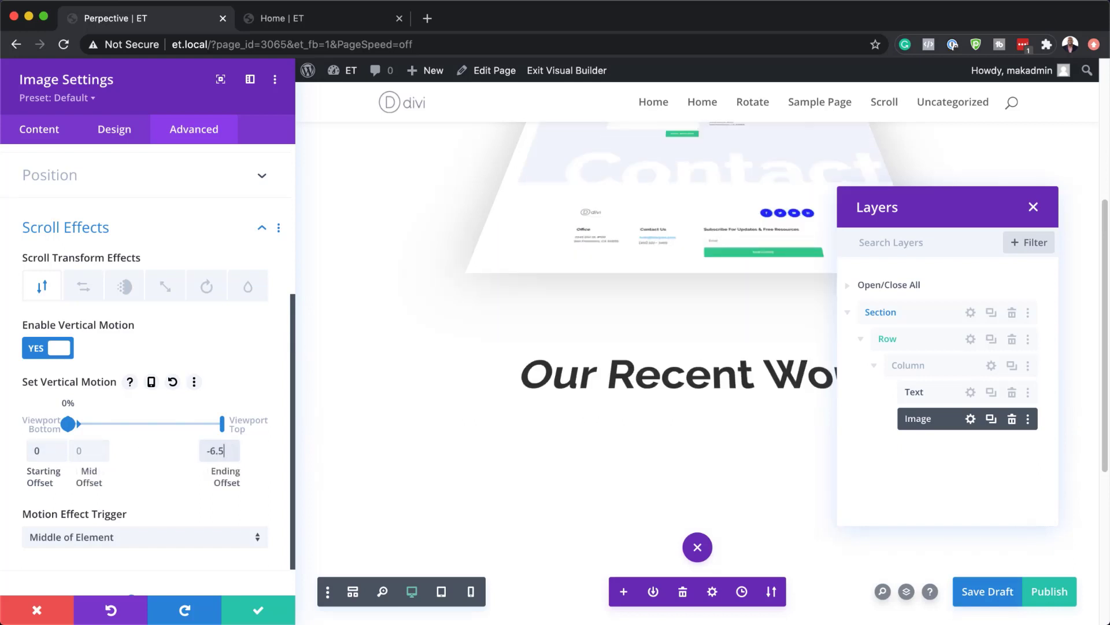
- Enable the image's scaling up and down effect with a starting scale of 130% and an ending scale of 50%, and save the module
{"action": "left_click", "coordinate": [167, 292]}
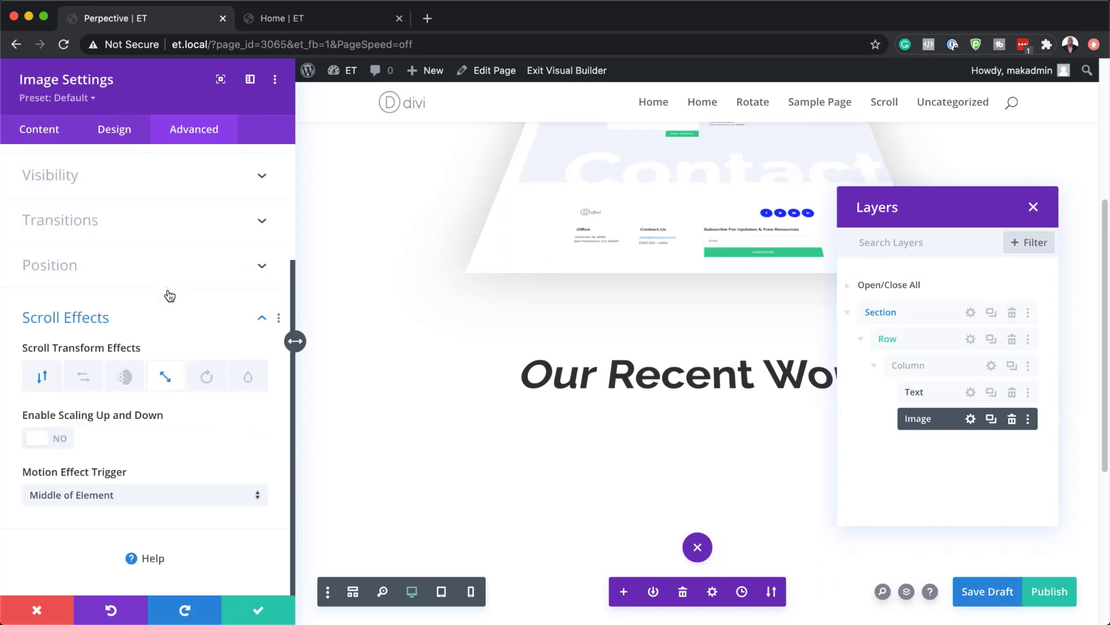
{"action": "left_click", "coordinate": [62, 439]}
{"action": "scroll", "coordinate": [64, 490], "scroll_direction": "down", "scroll_amount": 1}
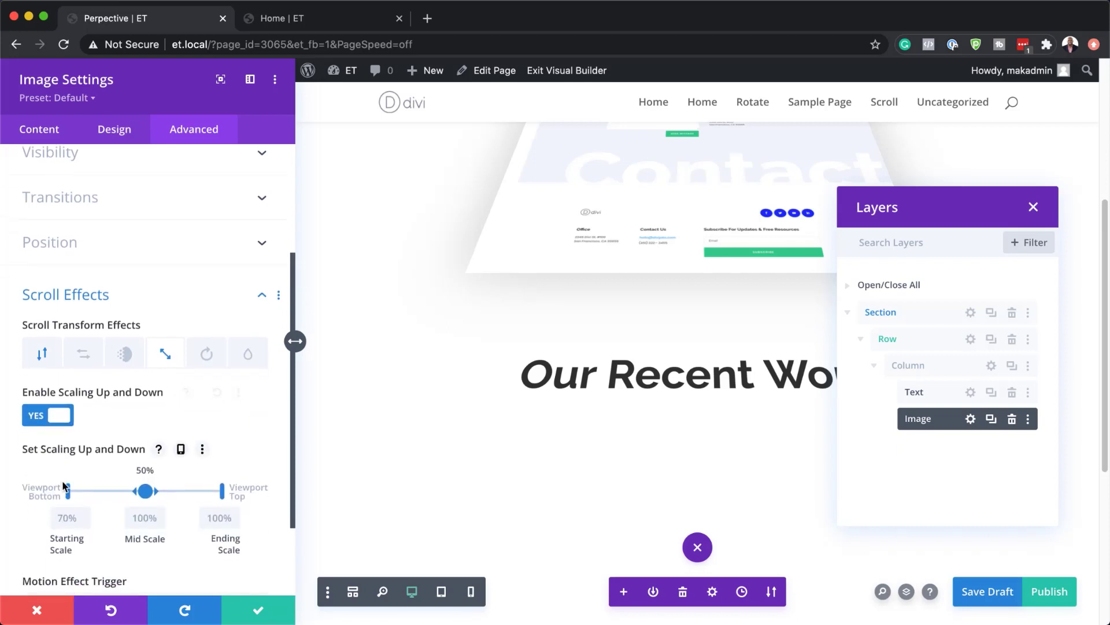
{"action": "left_click", "coordinate": [58, 514]}
{"action": "type", "text": "130"}
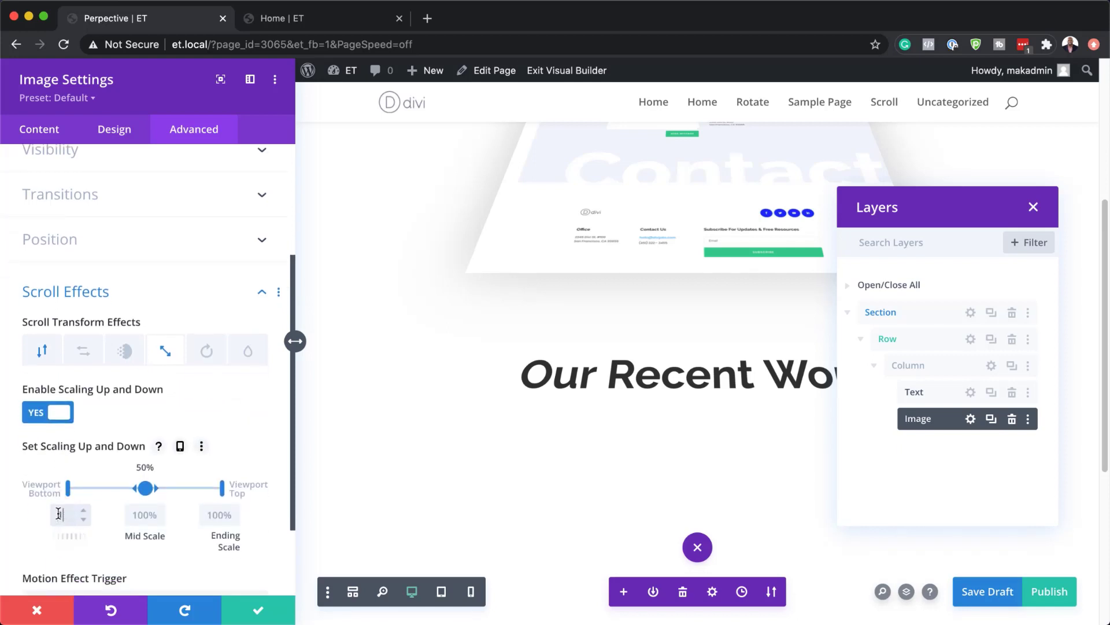
{"action": "key", "text": "Return"}
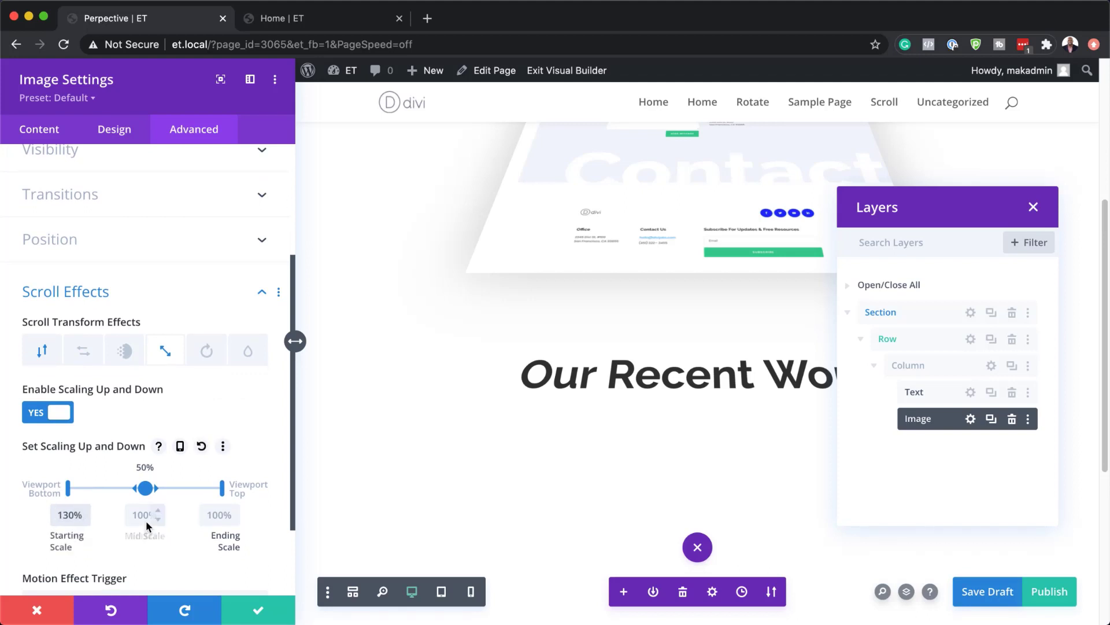
{"action": "left_click", "coordinate": [216, 516]}
{"action": "type", "text": "50"}
{"action": "key", "text": "Return"}
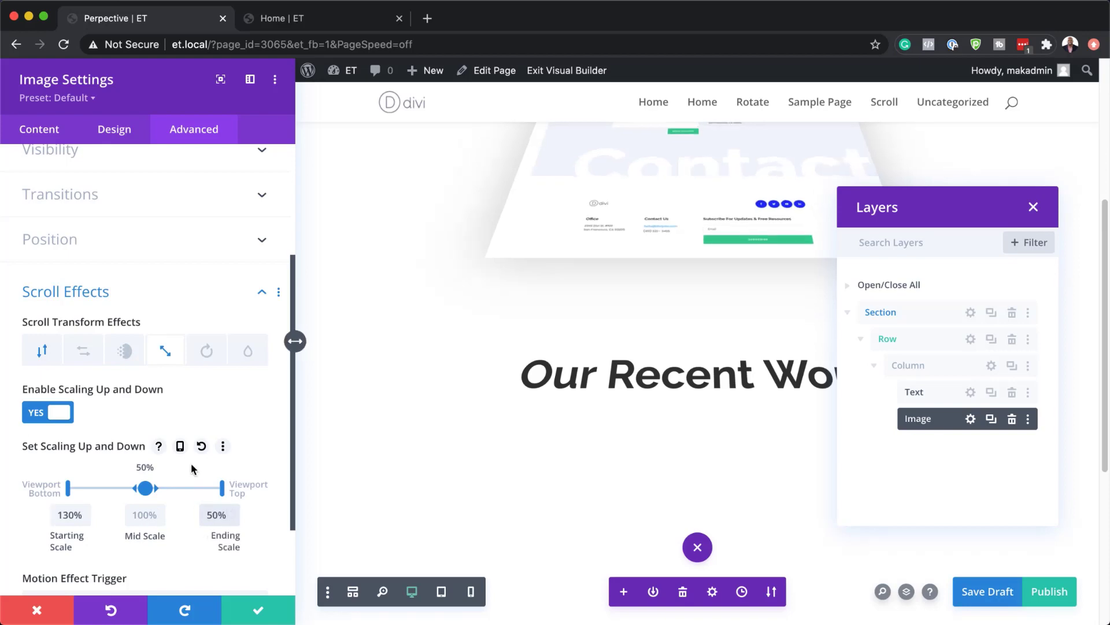
{"action": "left_click", "coordinate": [256, 610]}
- Close the page's layer list and publish the page
{"action": "scroll", "coordinate": [580, 453], "scroll_direction": "down", "scroll_amount": 5}
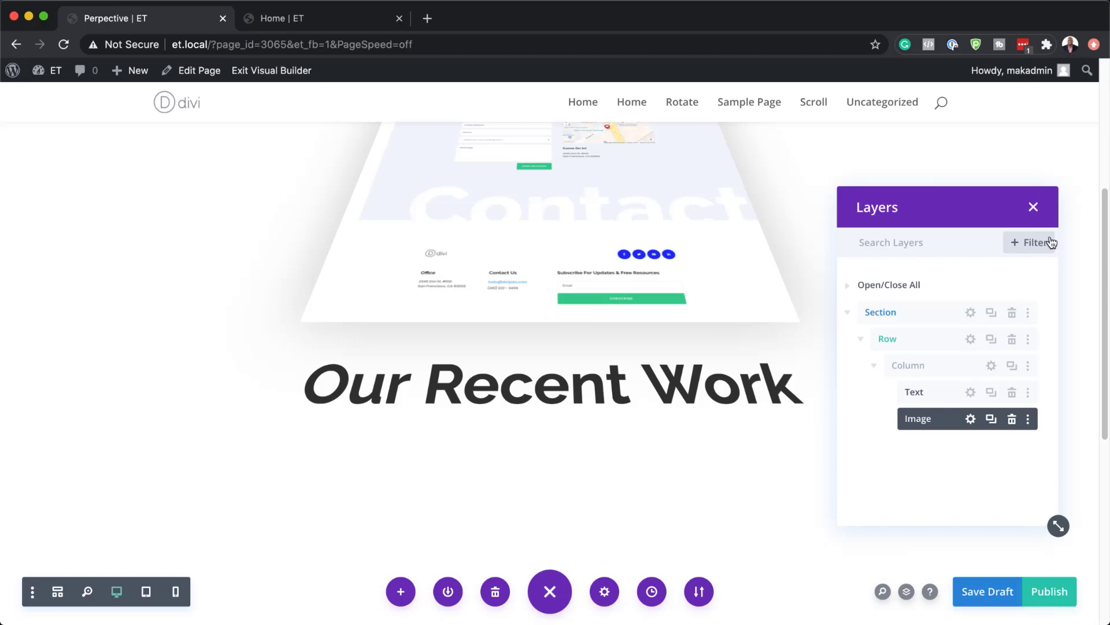
{"action": "left_click", "coordinate": [1033, 208]}
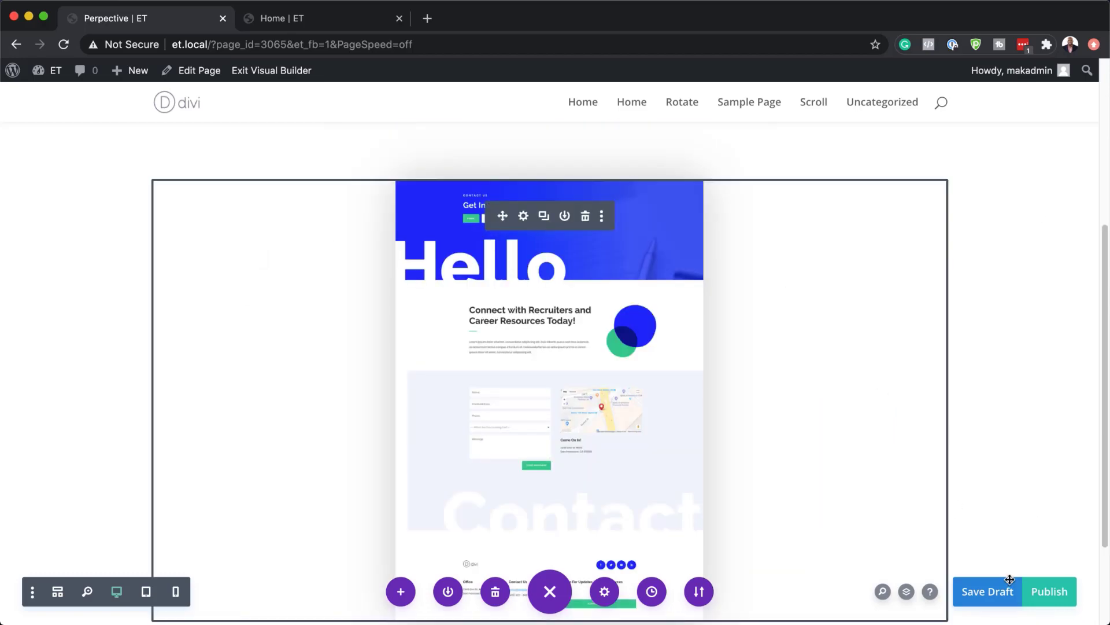
{"action": "left_click", "coordinate": [1041, 591]}
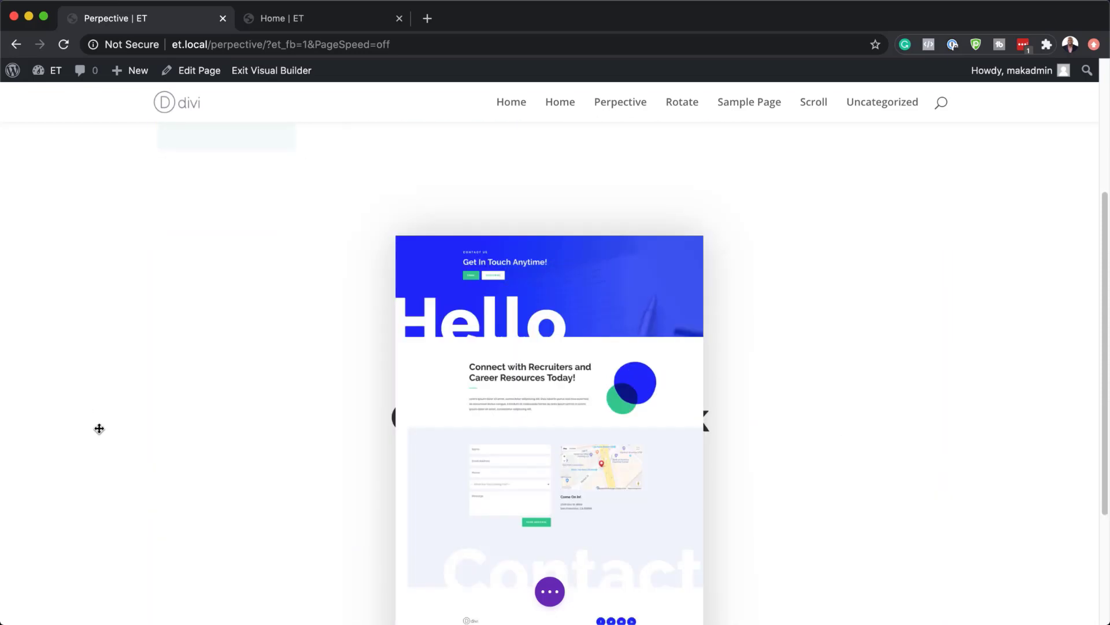
- Add a regular section with a row of two equal columns below the "Our Recent Work" section, without inserting a module
{"action": "scroll", "coordinate": [99, 424], "scroll_direction": "down", "scroll_amount": 10}
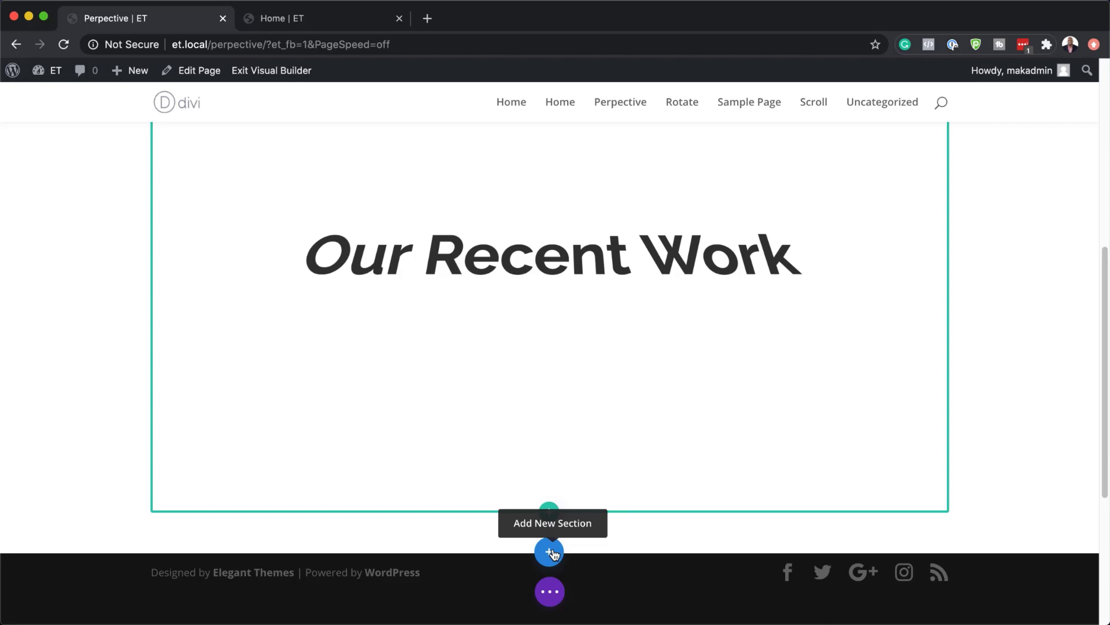
{"action": "left_click", "coordinate": [553, 554]}
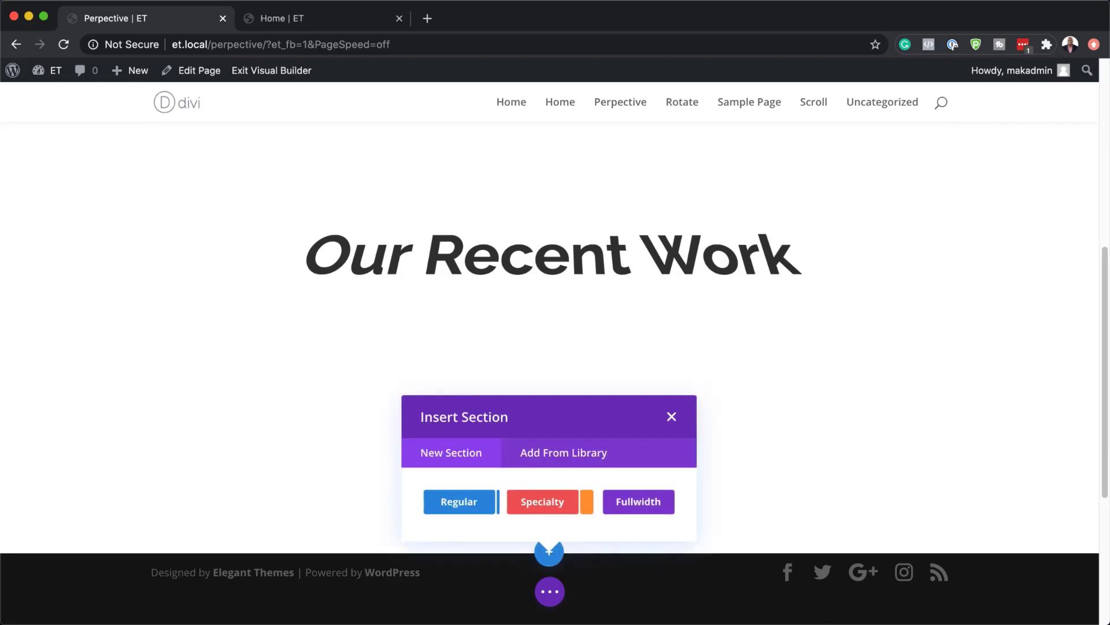
{"action": "left_click", "coordinate": [462, 501]}
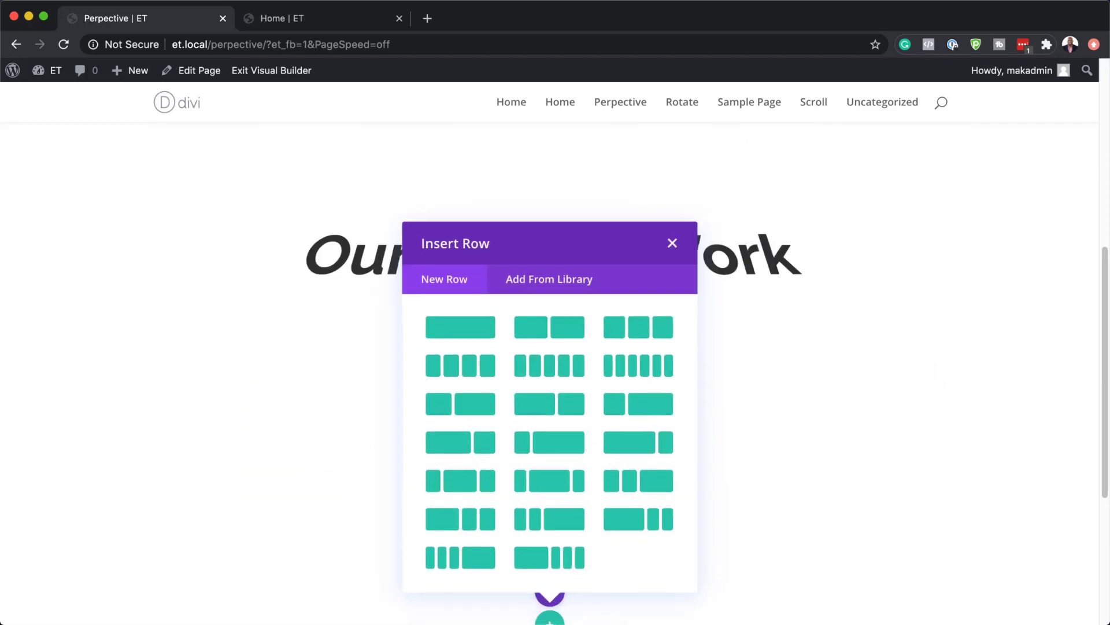
{"action": "left_click", "coordinate": [563, 325]}
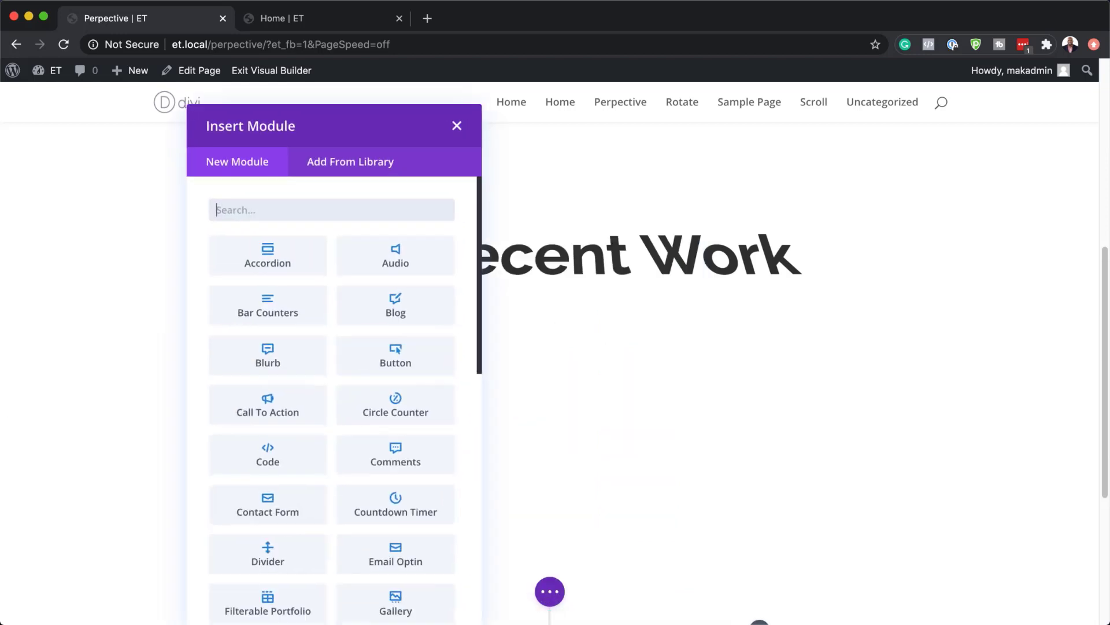
{"action": "left_click", "coordinate": [457, 126]}
{"action": "scroll", "coordinate": [332, 482], "scroll_direction": "down", "scroll_amount": 3}
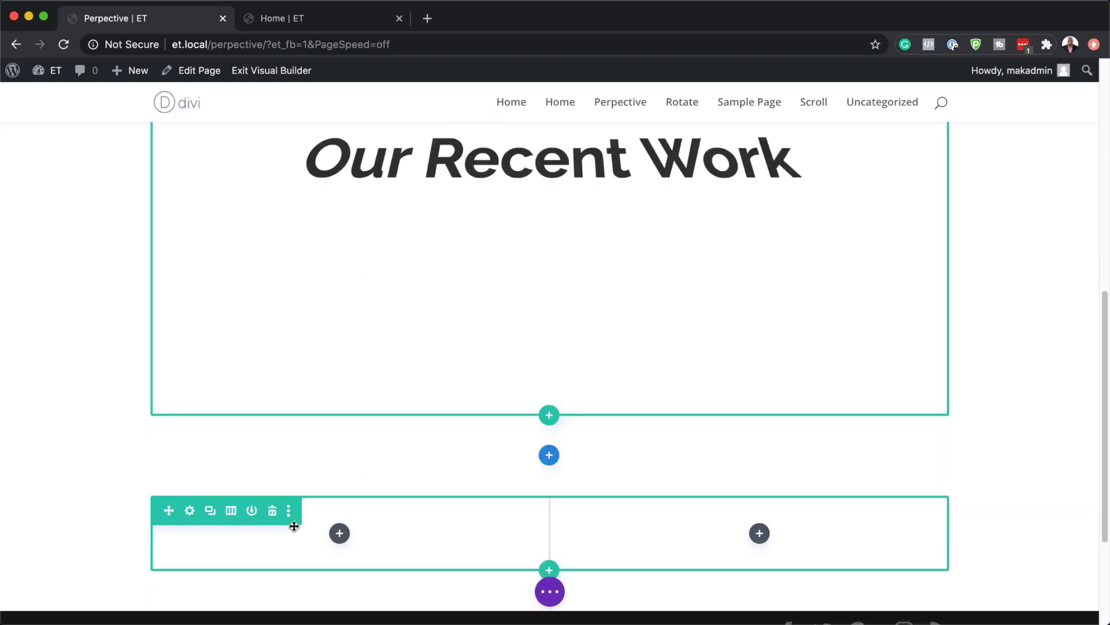
- Set the new two-column row's bottom margin to 200px and its top and bottom padding to 0px
{"action": "left_click", "coordinate": [190, 510]}
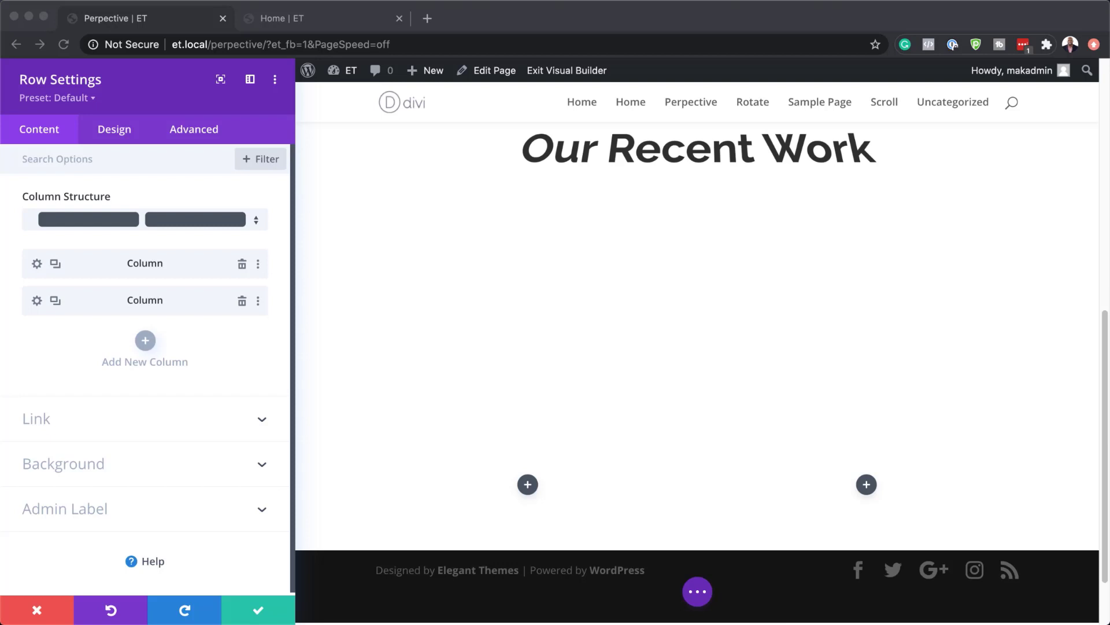
{"action": "left_click", "coordinate": [121, 129]}
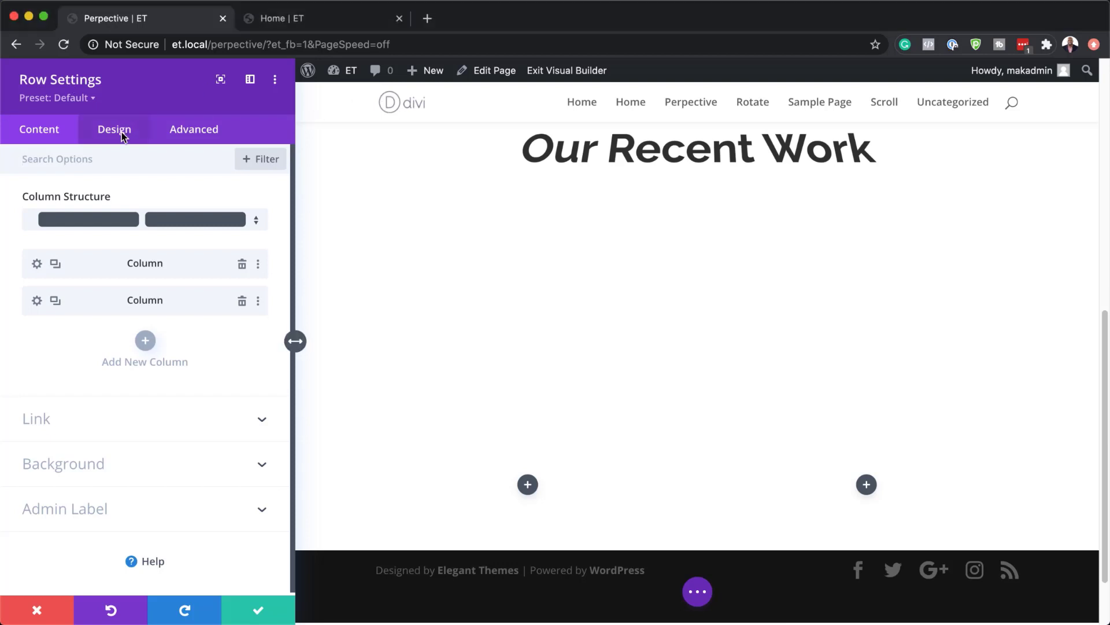
{"action": "left_click", "coordinate": [74, 241]}
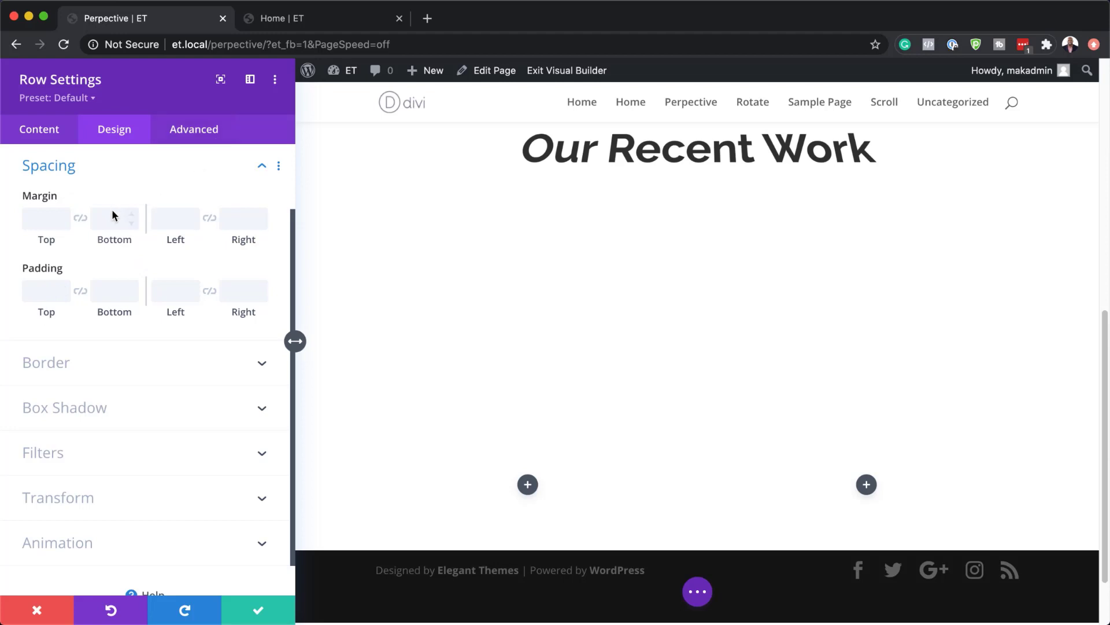
{"action": "type", "text": "200px"}
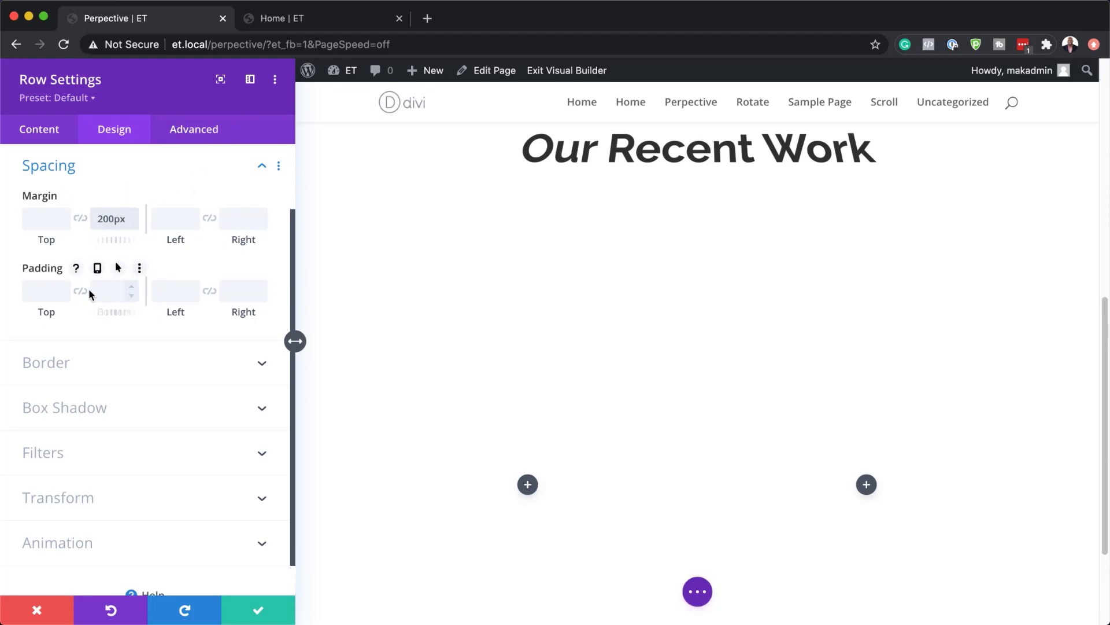
{"action": "left_click", "coordinate": [45, 291]}
{"action": "type", "text": "0"}
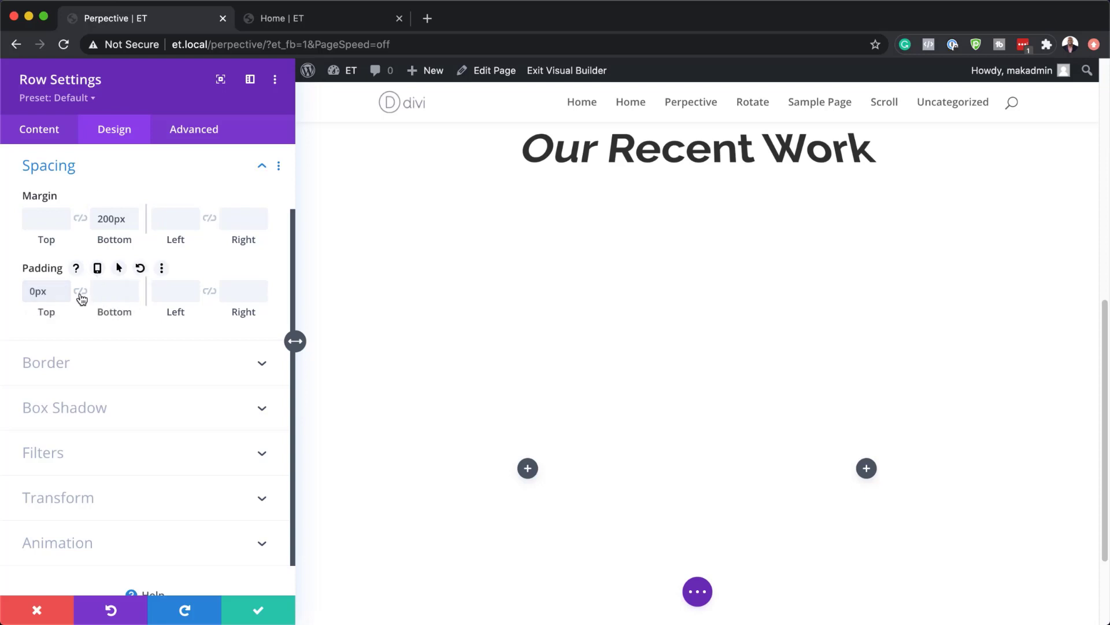
{"action": "left_click", "coordinate": [80, 292]}
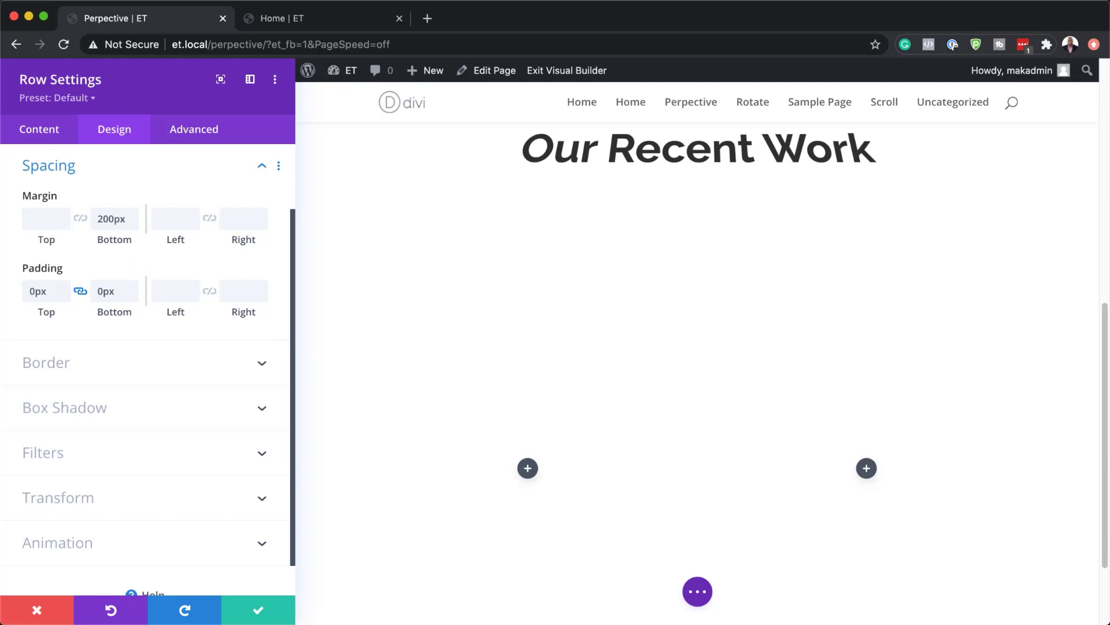
- Give the row the box shadow style that falls along its lower edge, with a 40px vertical position and 50px blur strength
{"action": "left_click", "coordinate": [94, 405]}
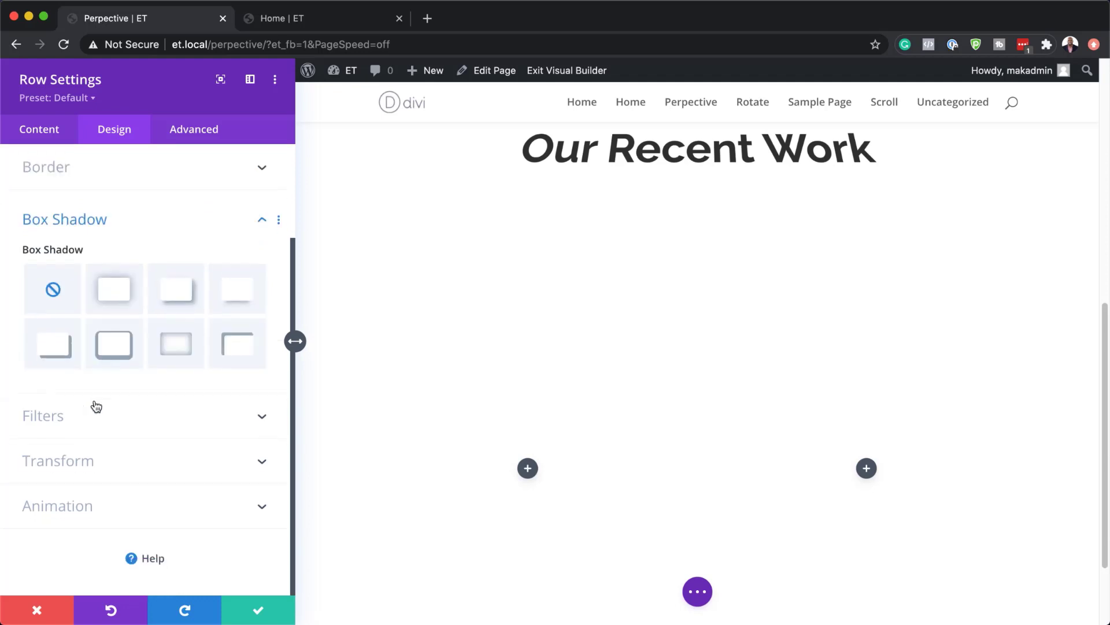
{"action": "left_click", "coordinate": [251, 296]}
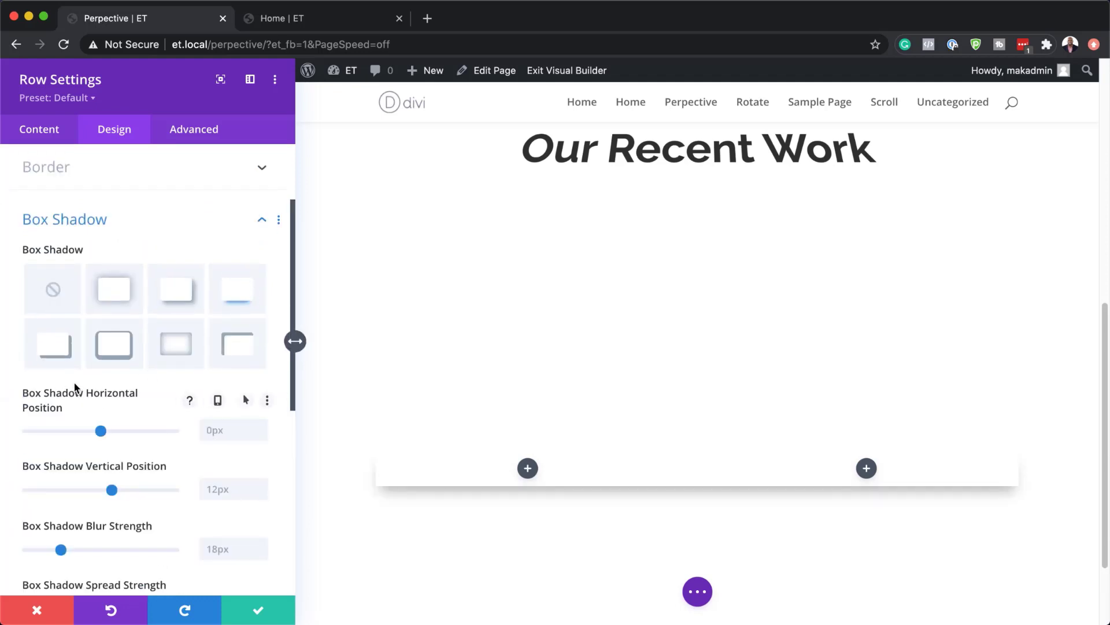
{"action": "left_click", "coordinate": [232, 490]}
{"action": "type", "text": "40"}
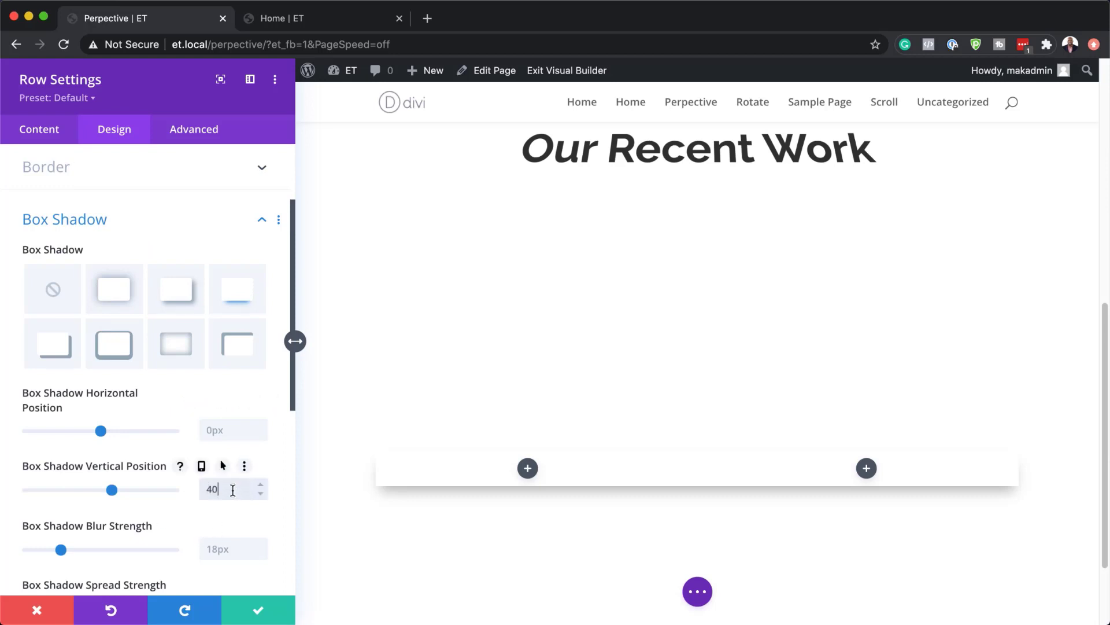
{"action": "left_click", "coordinate": [242, 550]}
{"action": "type", "text": "50"}
{"action": "scroll", "coordinate": [165, 477], "scroll_direction": "down", "scroll_amount": 2}
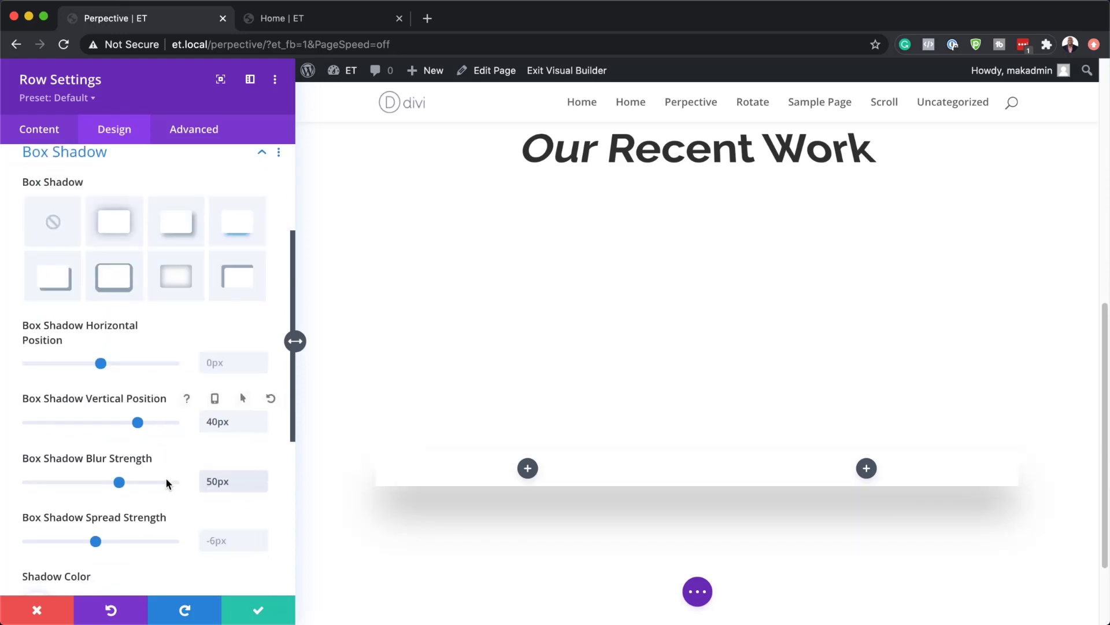
- Set the row's box shadow color to rgba(0,0,0,0.2)
{"action": "scroll", "coordinate": [165, 477], "scroll_direction": "down", "scroll_amount": 2}
{"action": "mouse_move", "coordinate": [56, 516]}
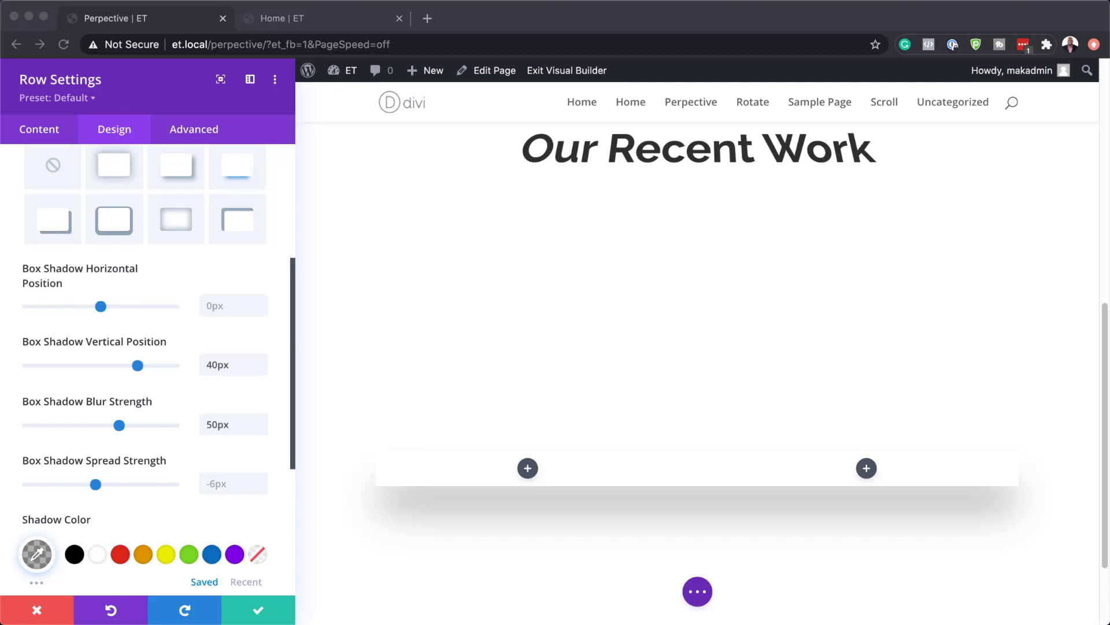
{"action": "scroll", "coordinate": [207, 495], "scroll_direction": "down", "scroll_amount": 5}
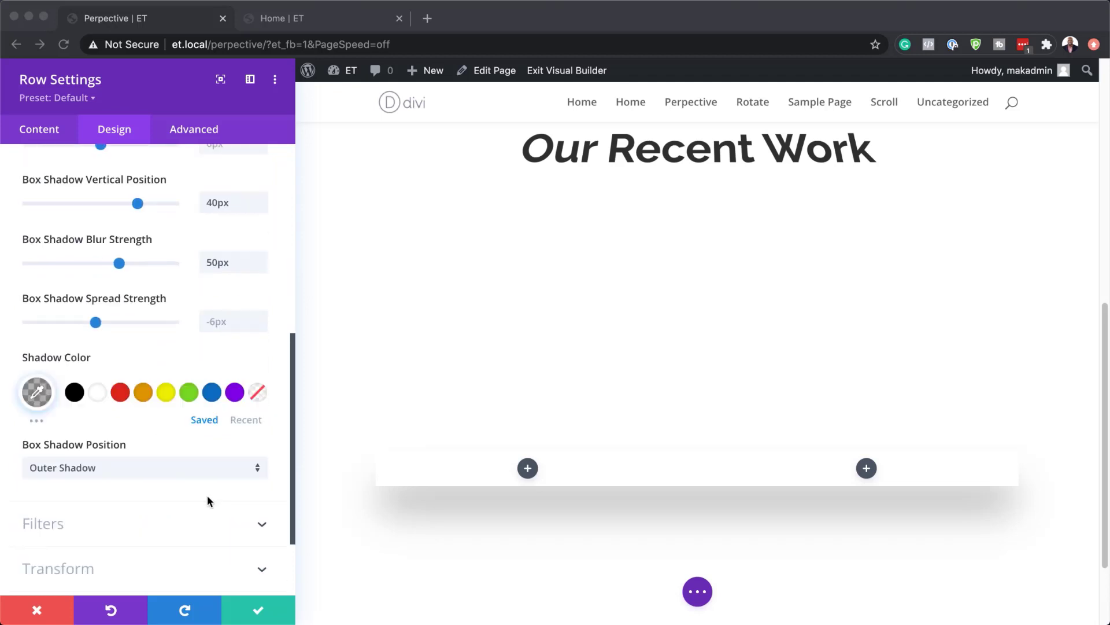
{"action": "left_click", "coordinate": [38, 393]}
{"action": "left_click", "coordinate": [37, 393]}
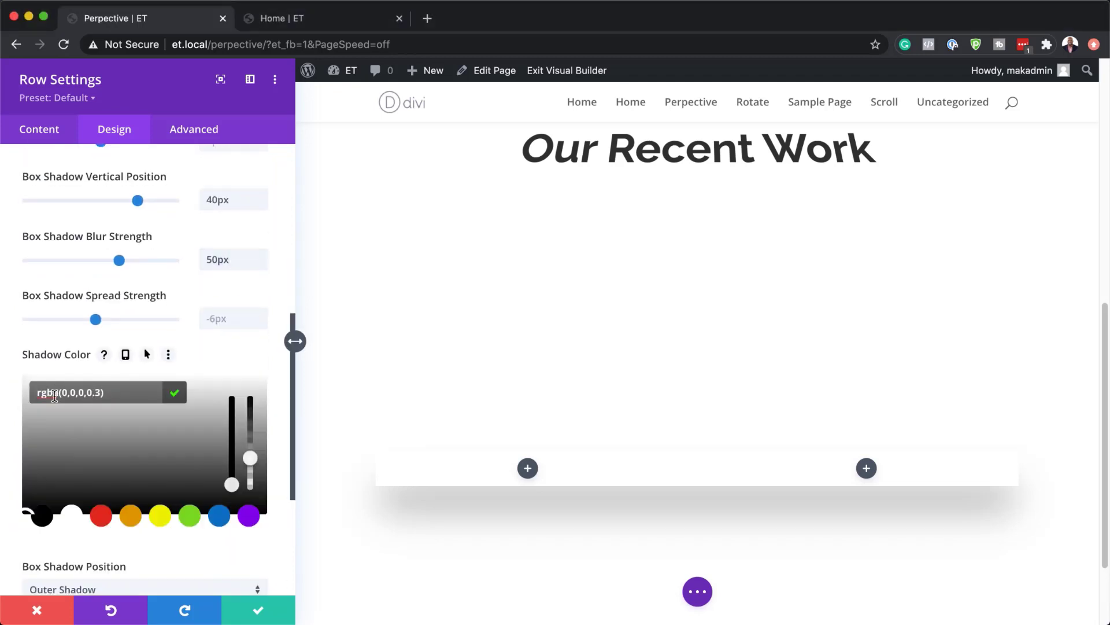
{"action": "left_click", "coordinate": [79, 393]}
{"action": "left_click_drag", "start_coordinate": [62, 393], "coordinate": [104, 393]}
{"action": "type", "text": "0,0,0,0.2"}
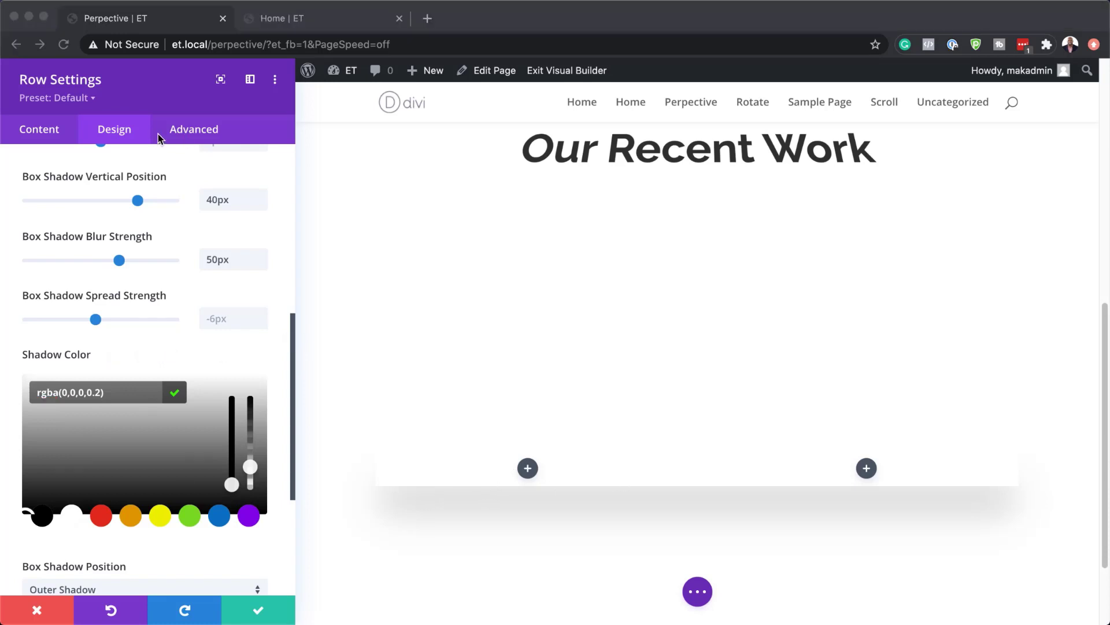
- Add the custom CSS perspective: 1000px to the row's main element and save the row settings
{"action": "left_click", "coordinate": [205, 130]}
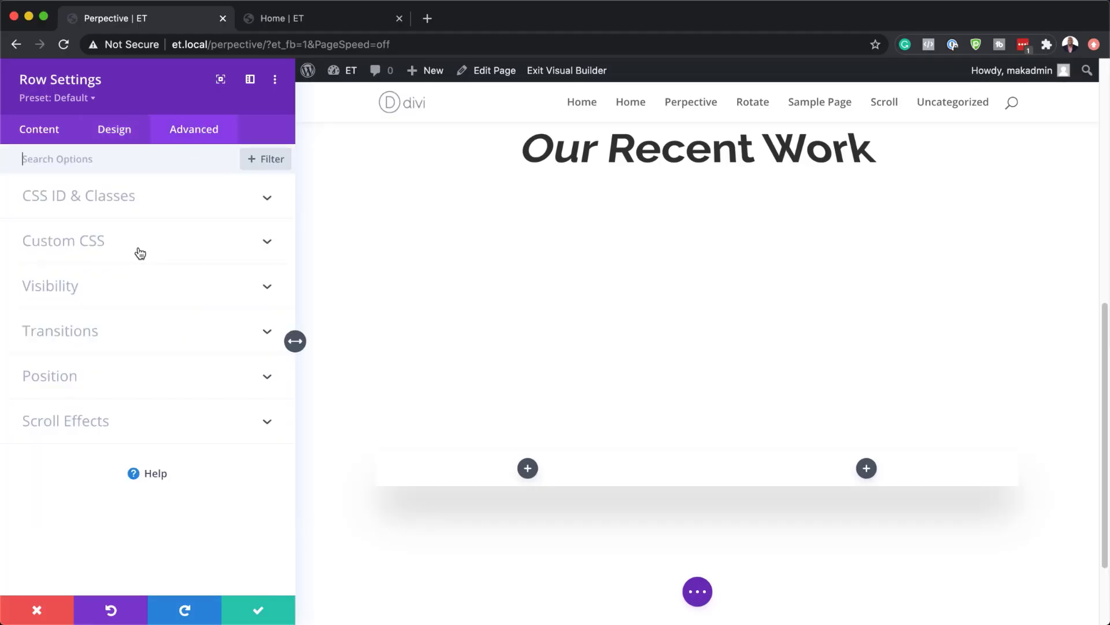
{"action": "left_click", "coordinate": [97, 241]}
{"action": "left_click", "coordinate": [57, 355]}
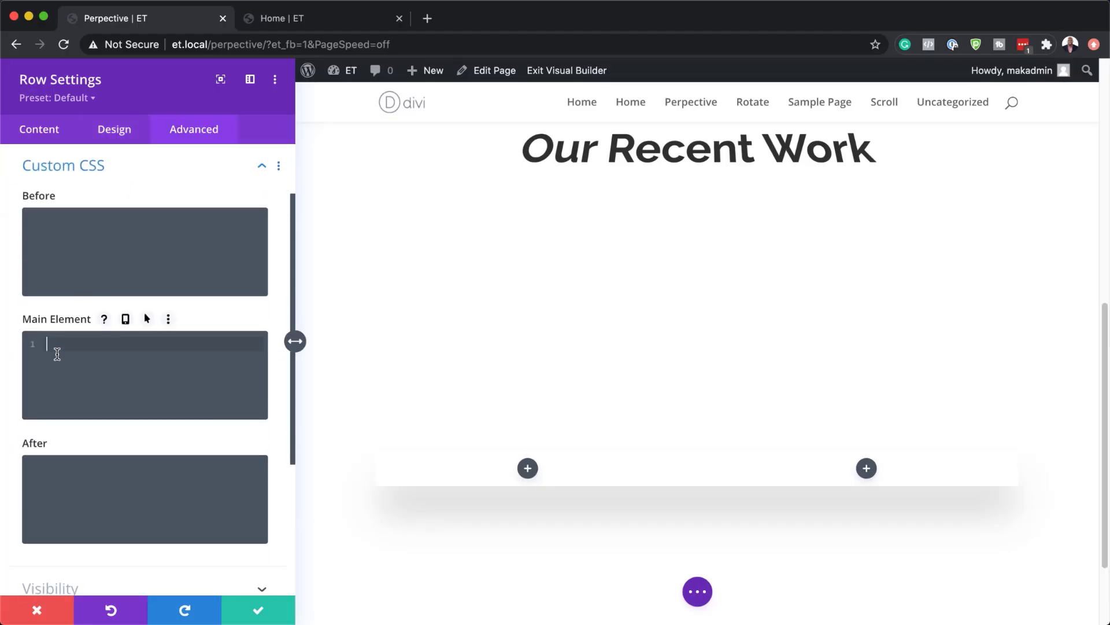
{"action": "type", "text": "perspective: 1000px"}
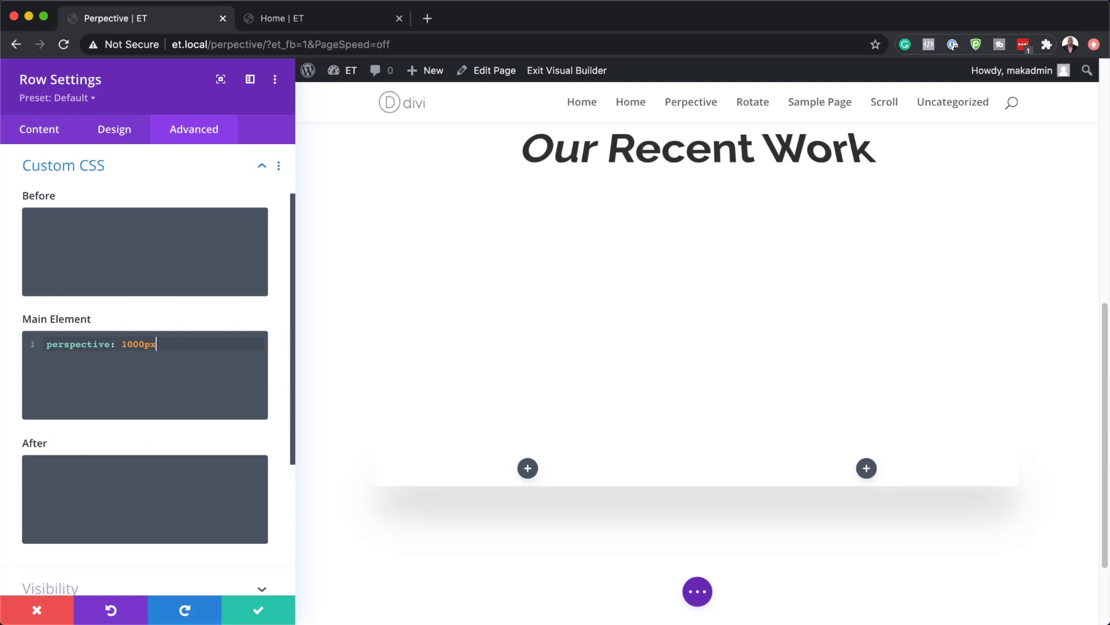
{"action": "left_click", "coordinate": [258, 609]}
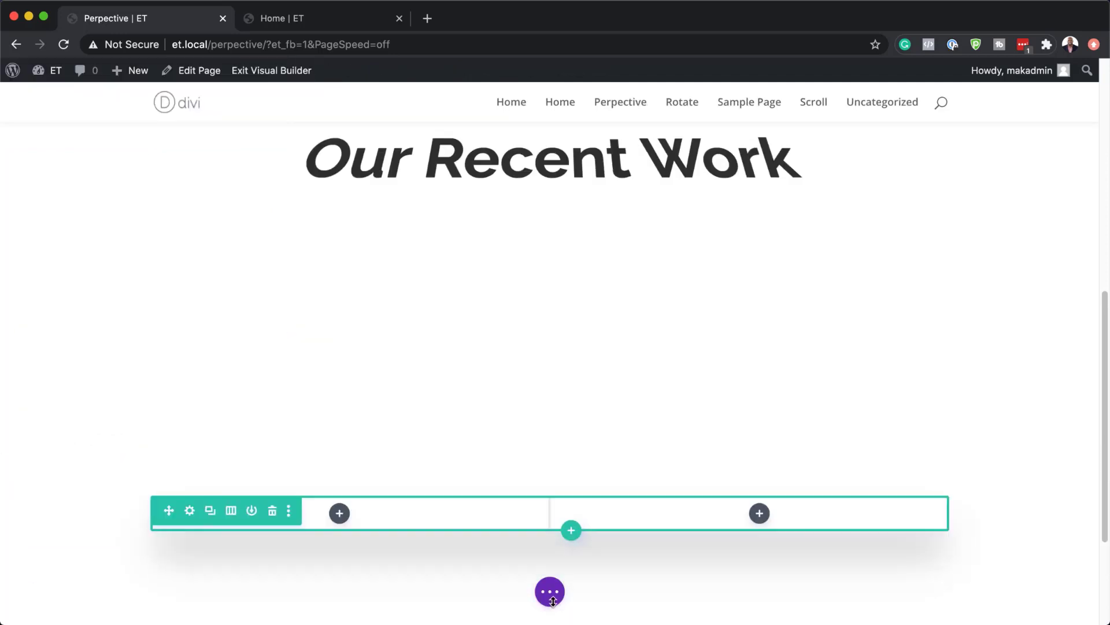
- Give the first column of the second section's row a gradient background with rgba(0,13,255,0.53) as its first color
{"action": "left_click", "coordinate": [551, 592]}
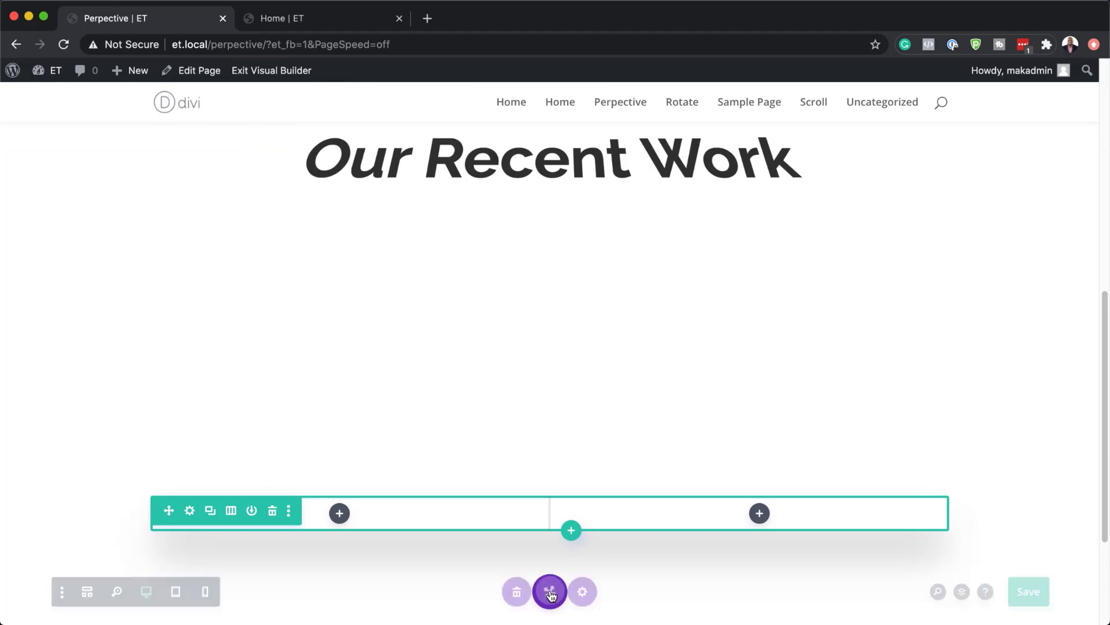
{"action": "left_click", "coordinate": [990, 592]}
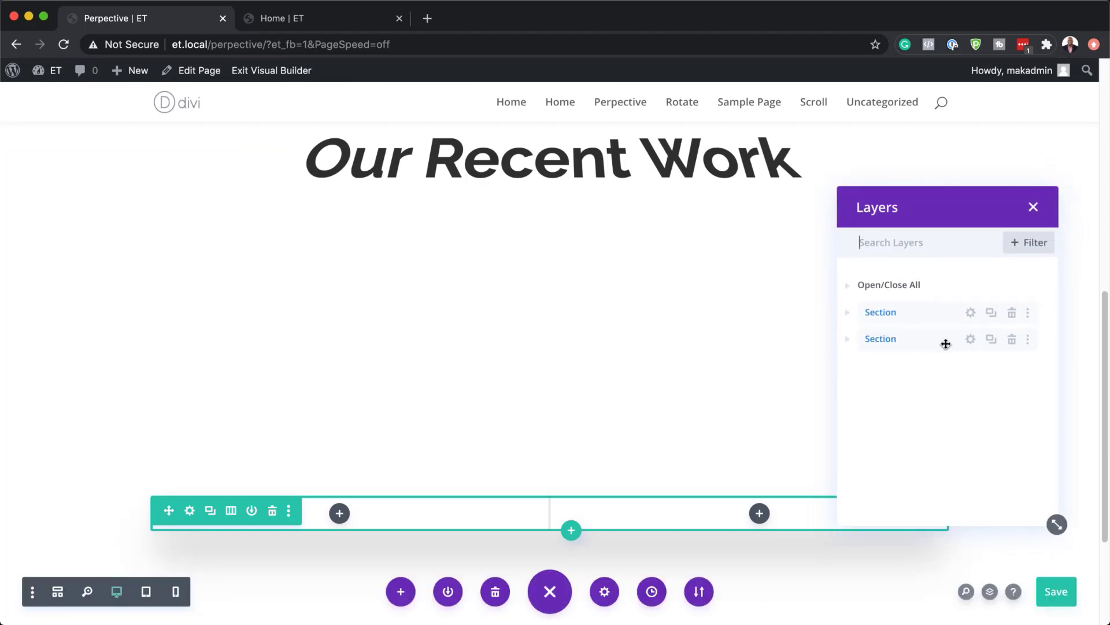
{"action": "left_click", "coordinate": [848, 340]}
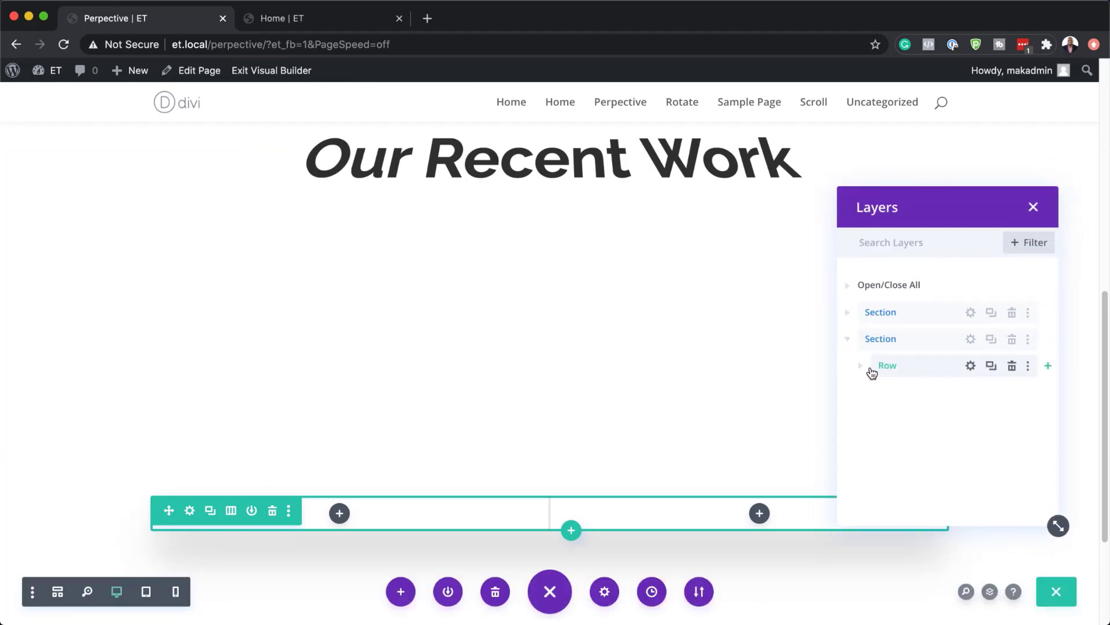
{"action": "left_click", "coordinate": [861, 365]}
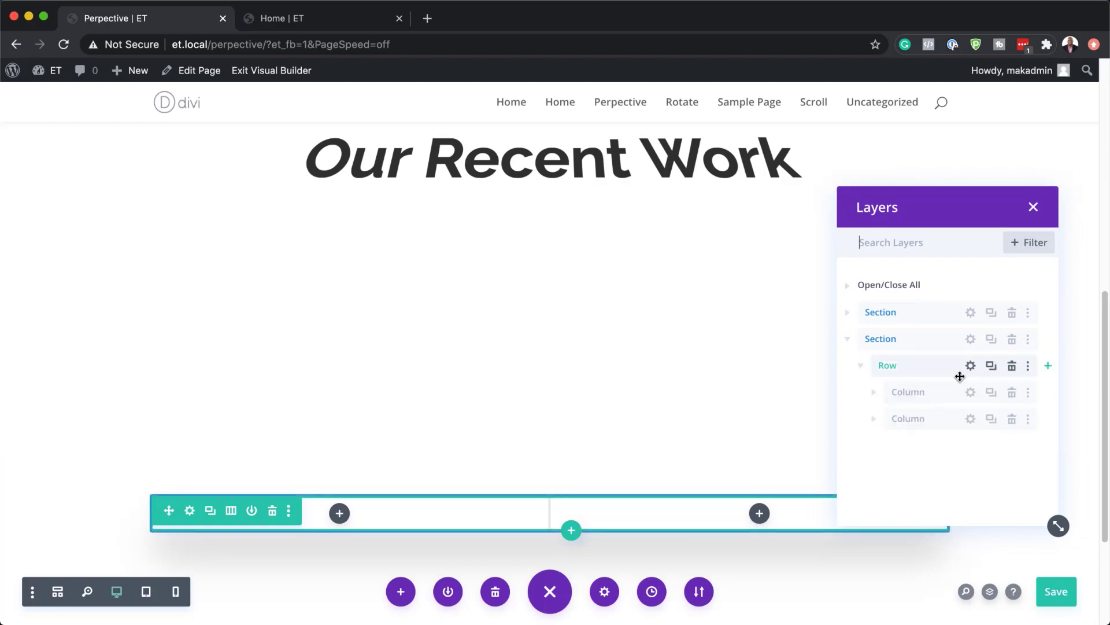
{"action": "left_click", "coordinate": [971, 393]}
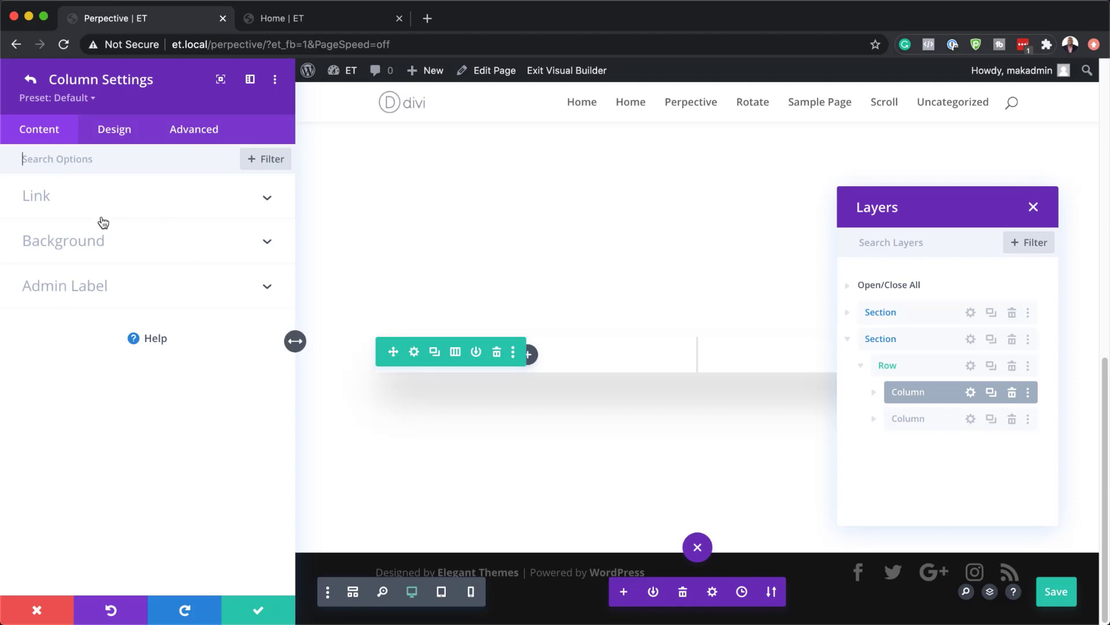
{"action": "left_click", "coordinate": [87, 244]}
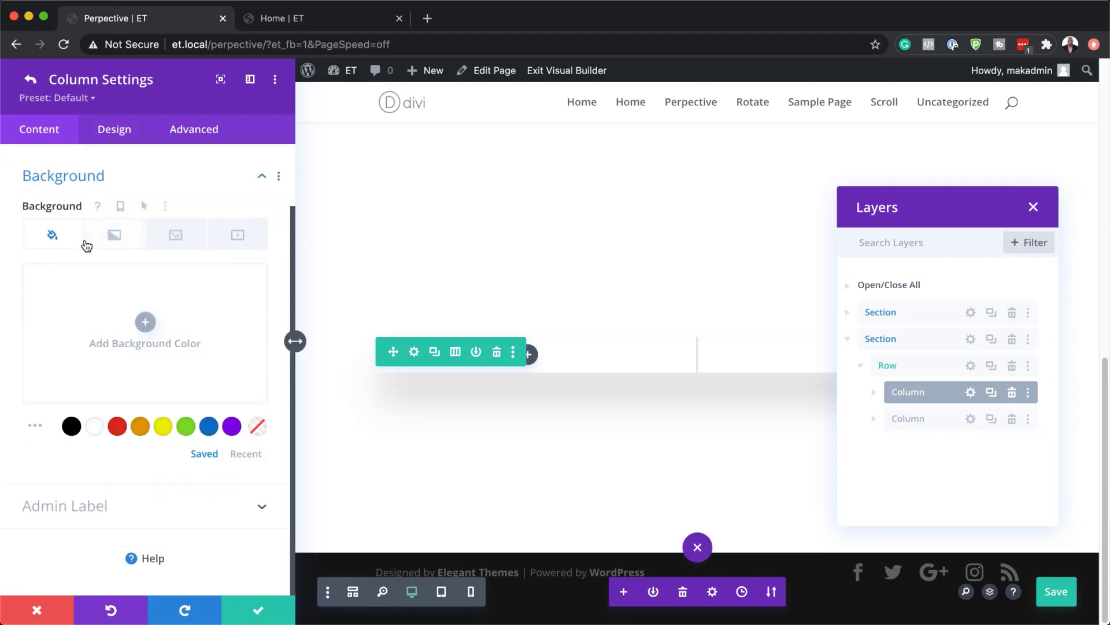
{"action": "left_click", "coordinate": [130, 236]}
{"action": "left_click", "coordinate": [145, 372]}
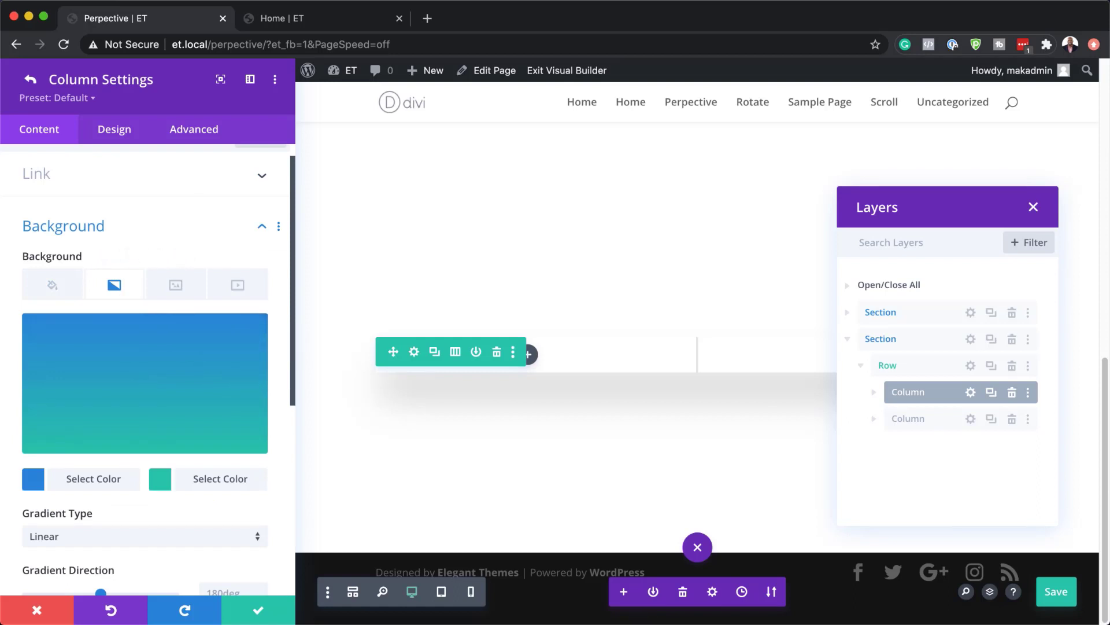
{"action": "left_click", "coordinate": [35, 480]}
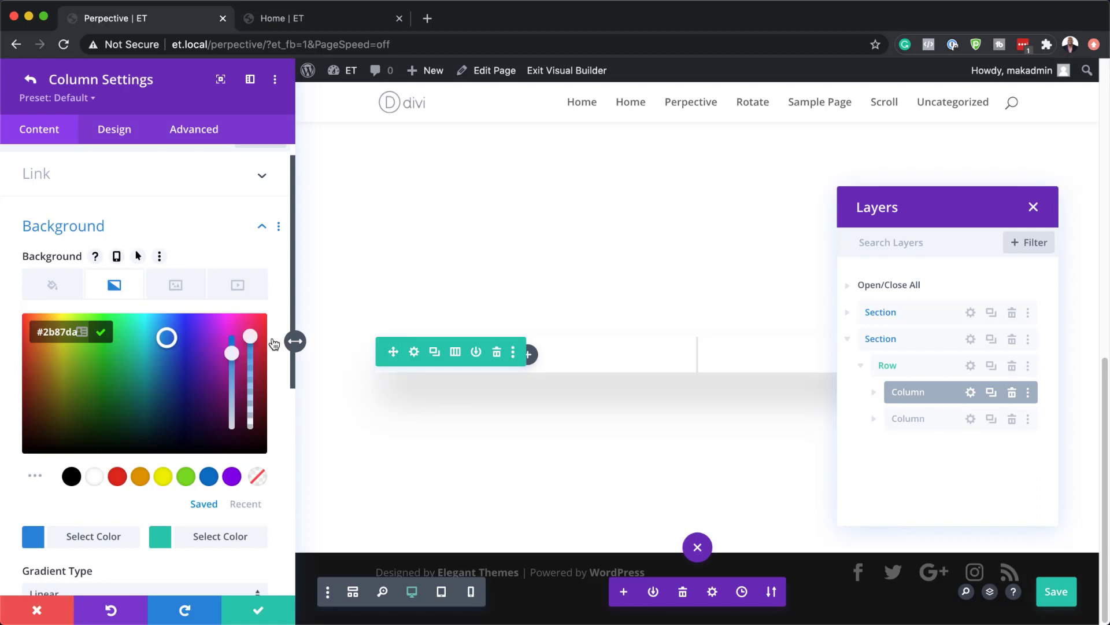
{"action": "left_click_drag", "start_coordinate": [252, 340], "coordinate": [252, 386]}
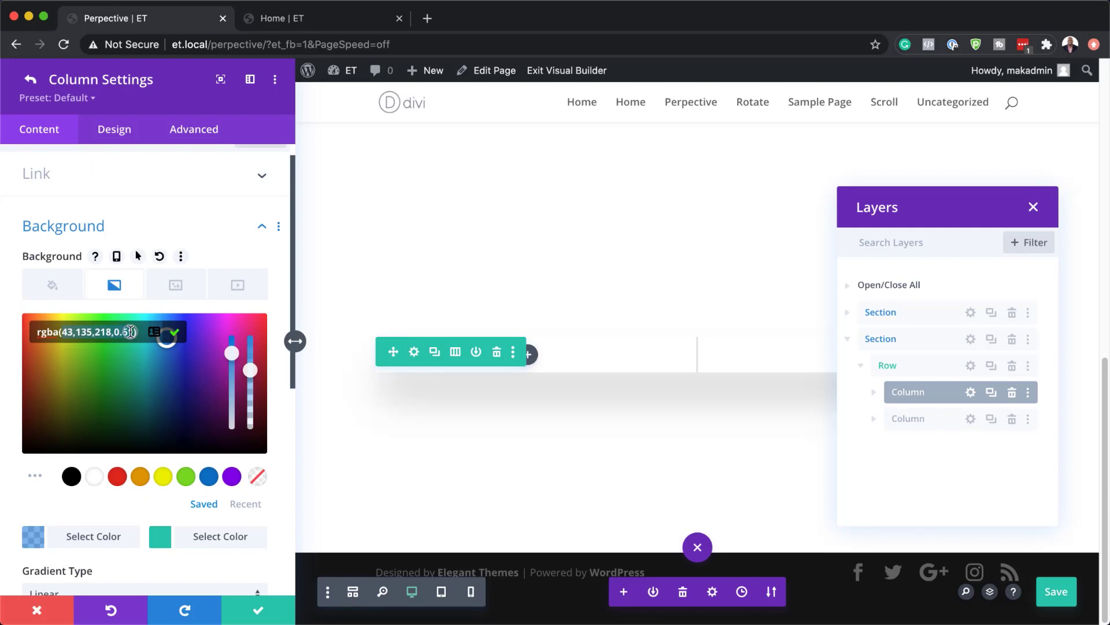
{"action": "key", "text": "ctrl+a"}
{"action": "type", "text": "rgba(0,13,255,0.53)"}
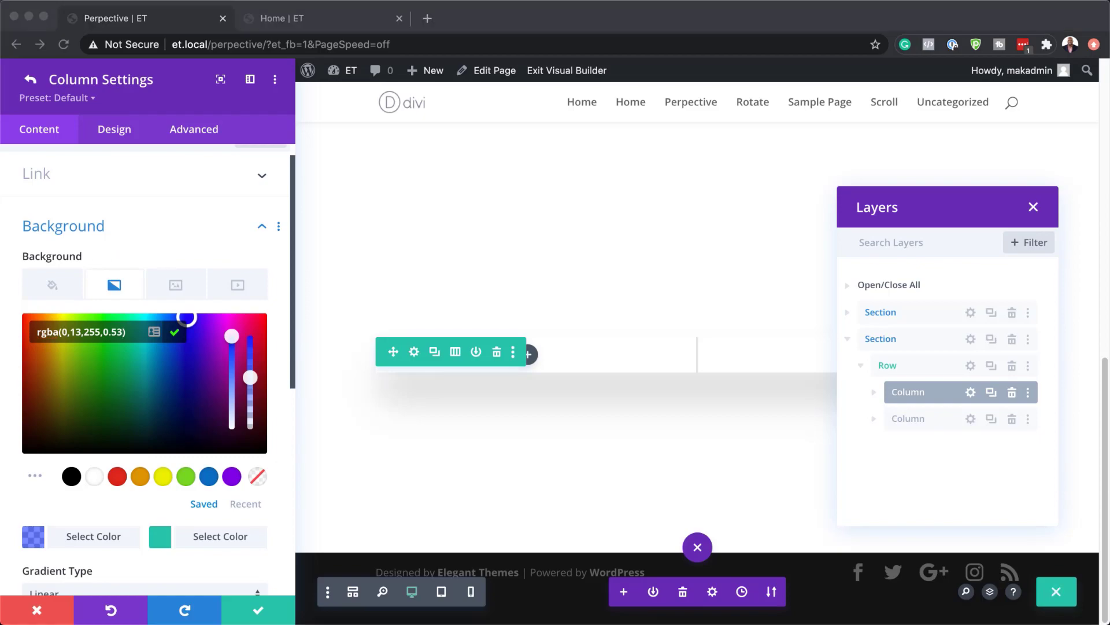
- Set the column gradient's second color to #000dff and its direction to 35deg
{"action": "left_click", "coordinate": [161, 533]}
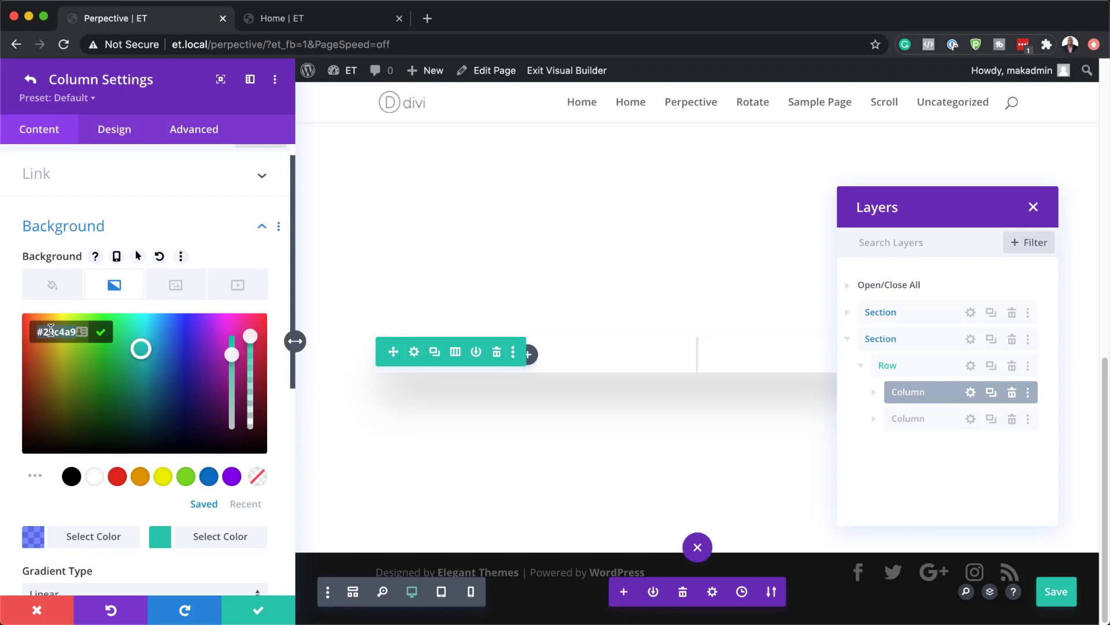
{"action": "type", "text": "#000dff"}
{"action": "scroll", "coordinate": [162, 407], "scroll_direction": "down", "scroll_amount": 5}
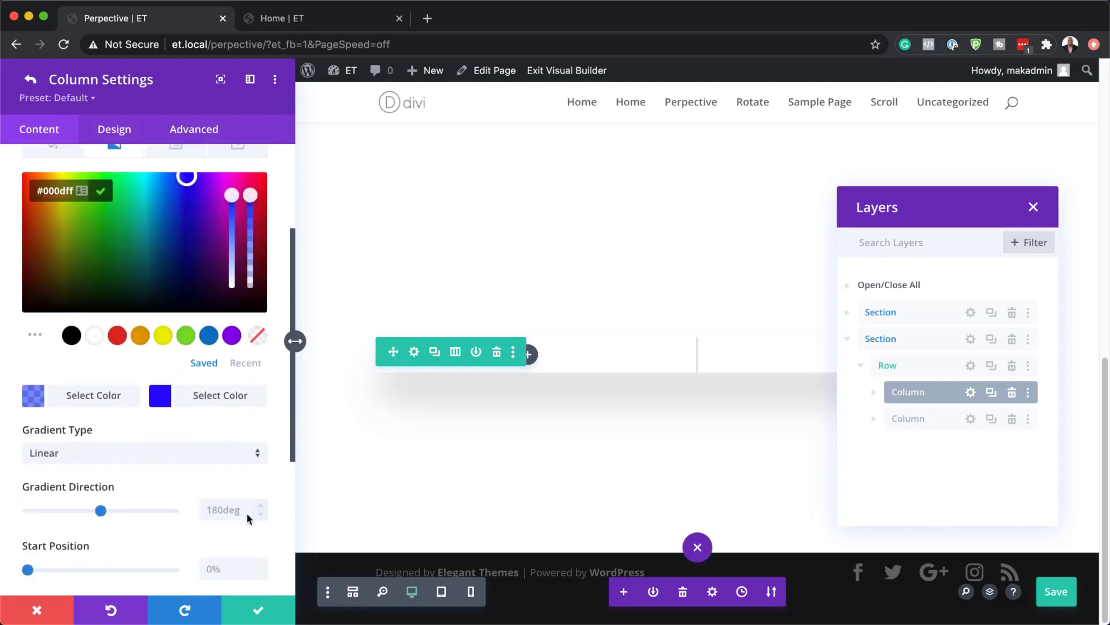
{"action": "double_click", "coordinate": [236, 508]}
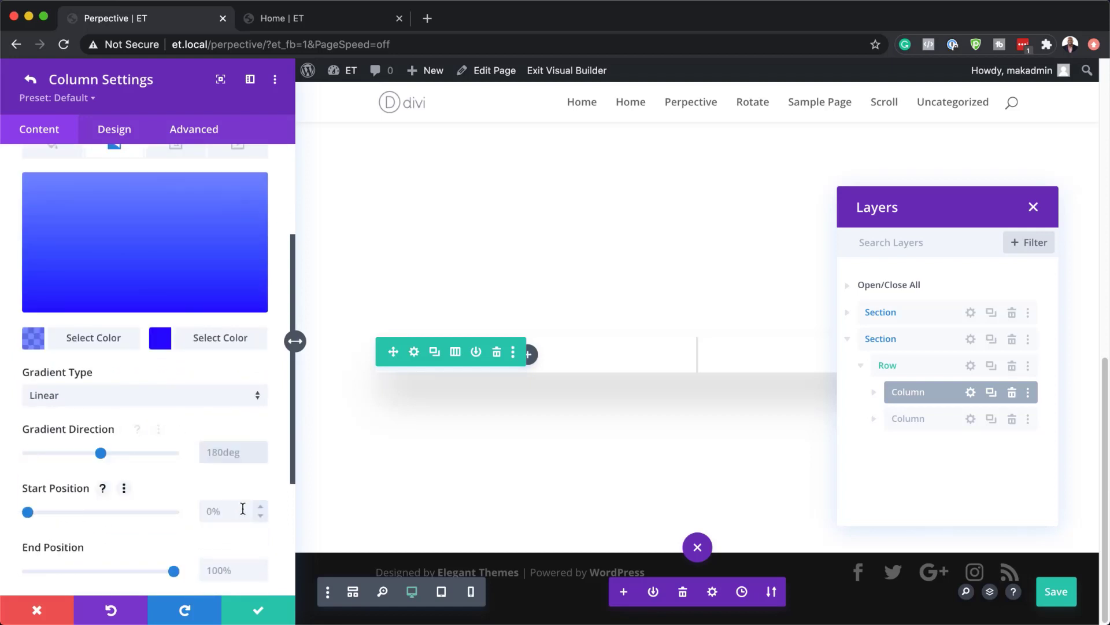
{"action": "type", "text": "35deg"}
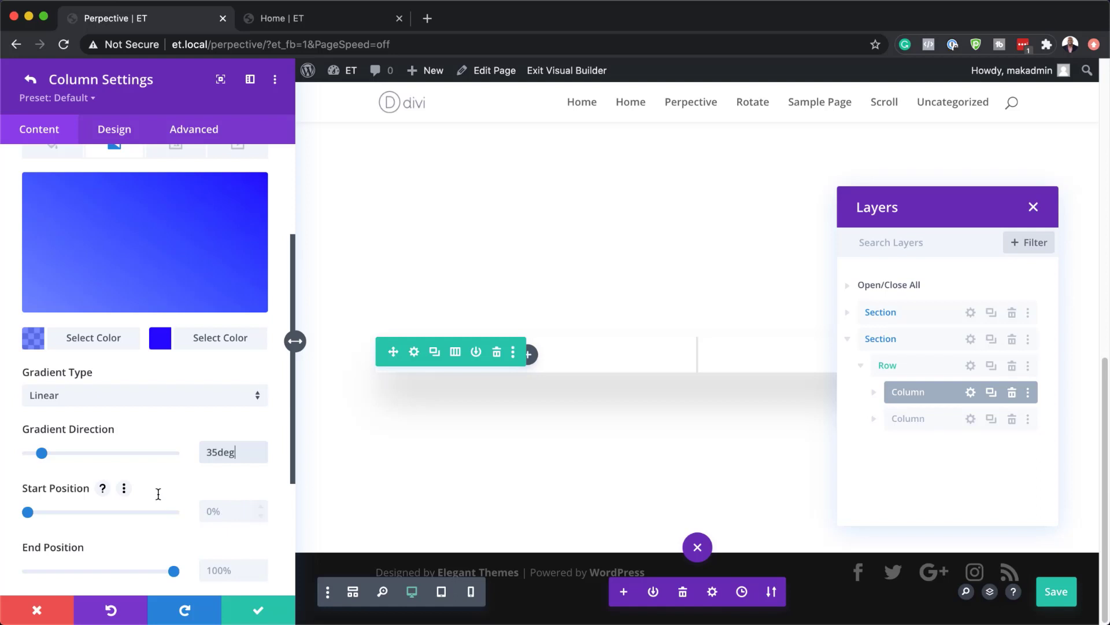
- Set the first column's top and bottom padding to 5%, with the two values linked
{"action": "left_click", "coordinate": [118, 135]}
{"action": "left_click", "coordinate": [62, 197]}
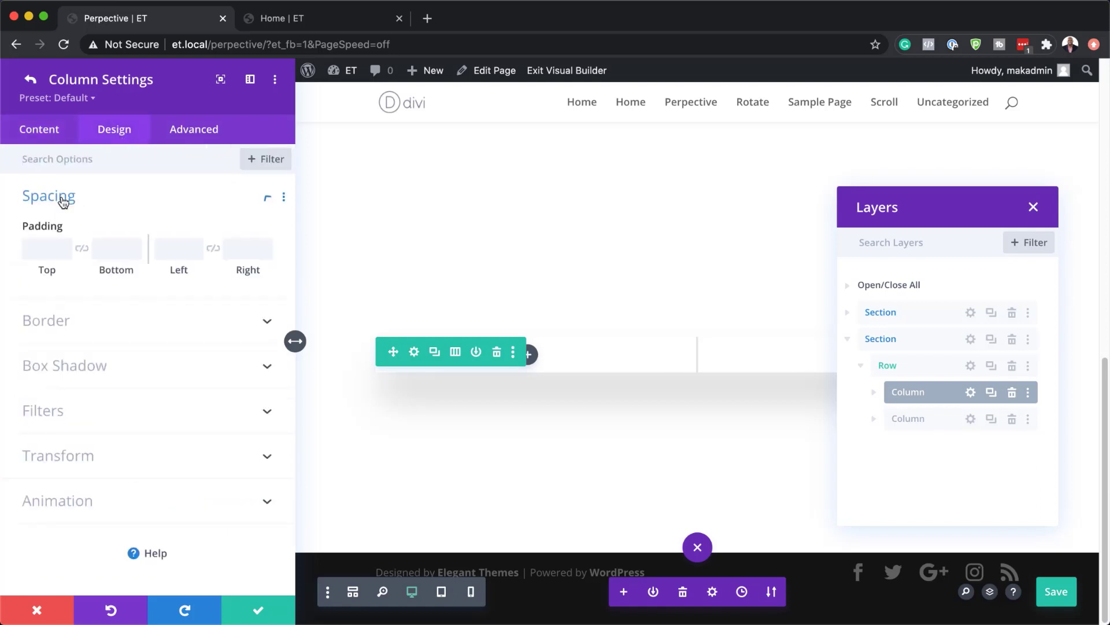
{"action": "left_click", "coordinate": [48, 249]}
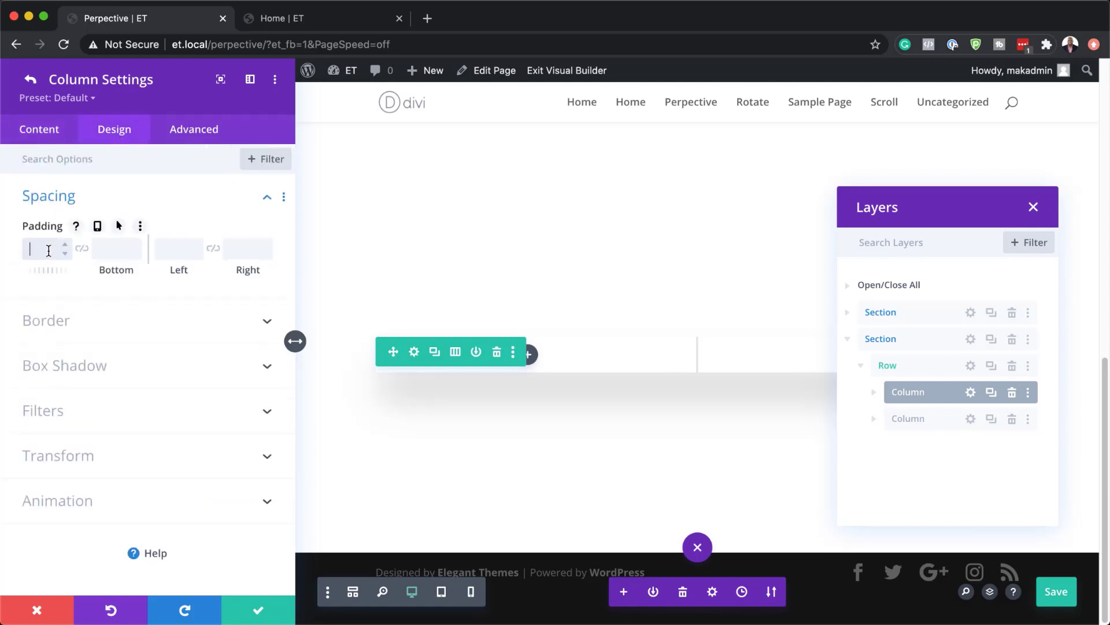
{"action": "type", "text": "5%"}
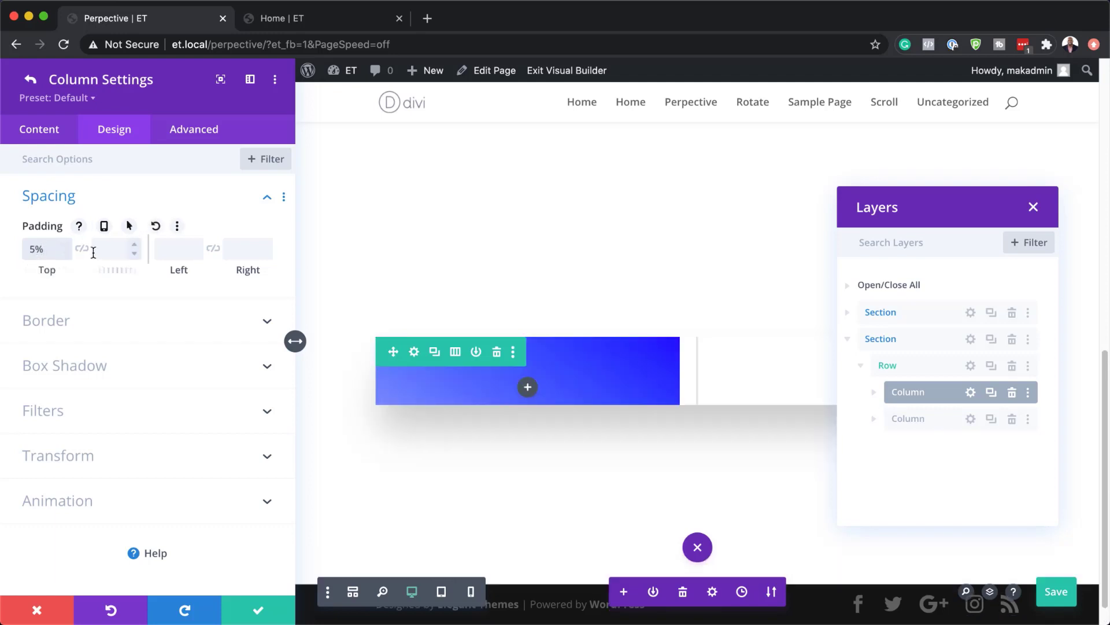
{"action": "left_click", "coordinate": [81, 248]}
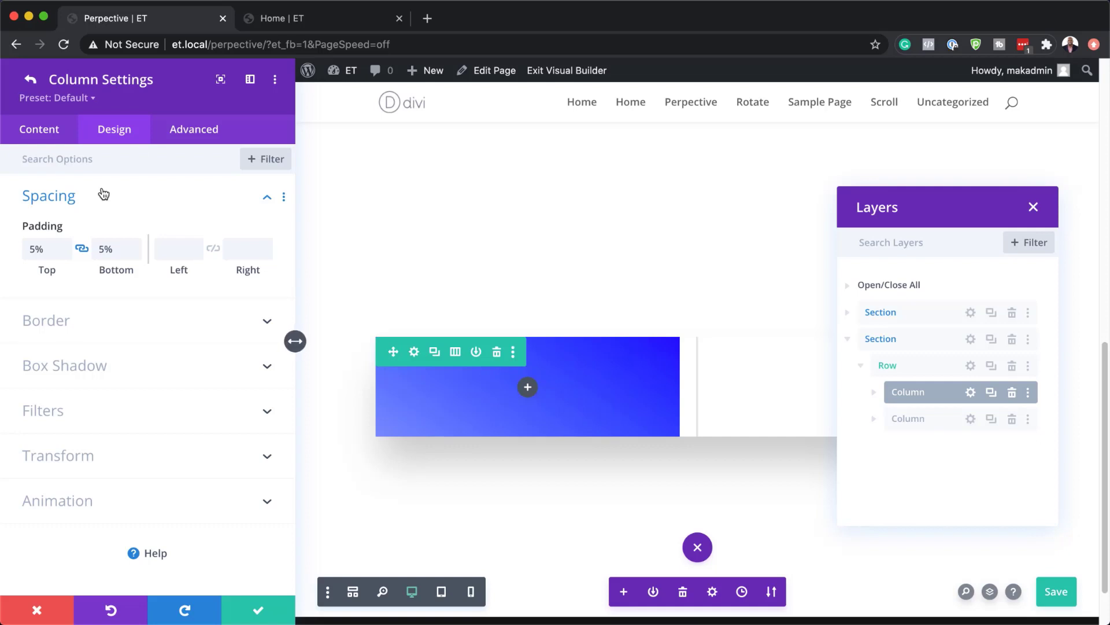
- Rotate the first column 30deg about its vertical axis with the Transform options
{"action": "left_click", "coordinate": [82, 463]}
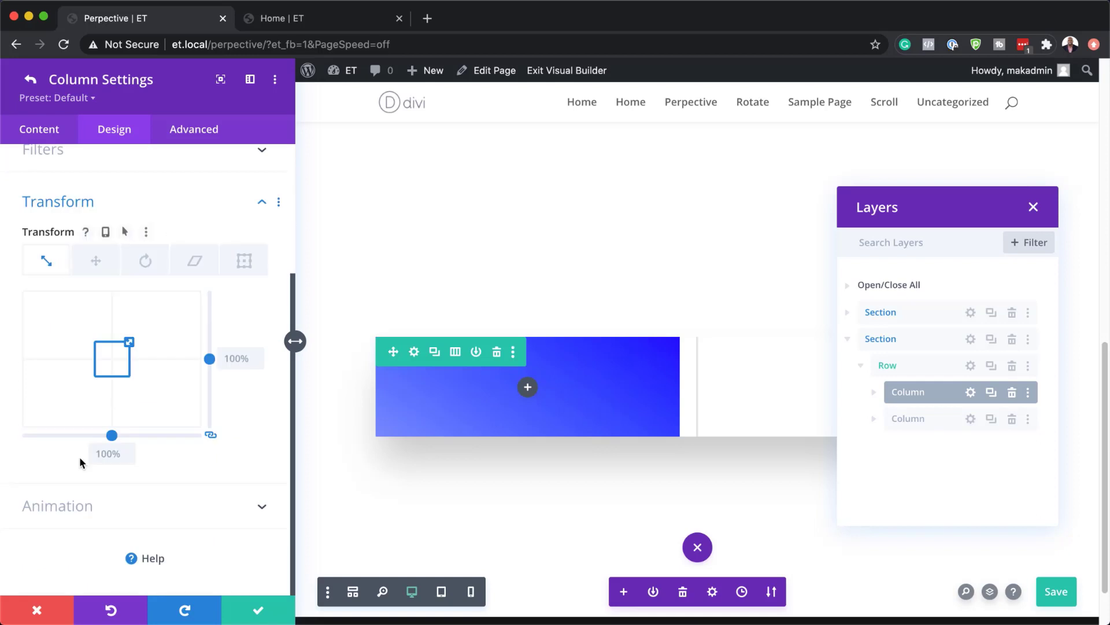
{"action": "left_click", "coordinate": [147, 263]}
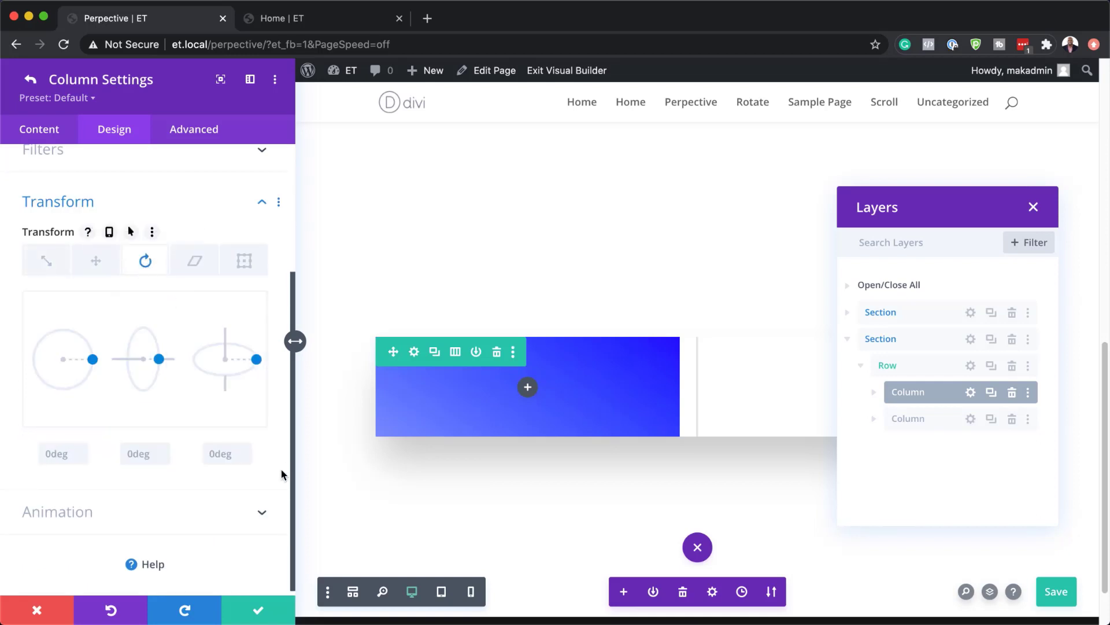
{"action": "left_click", "coordinate": [221, 455]}
{"action": "key", "text": "Return"}
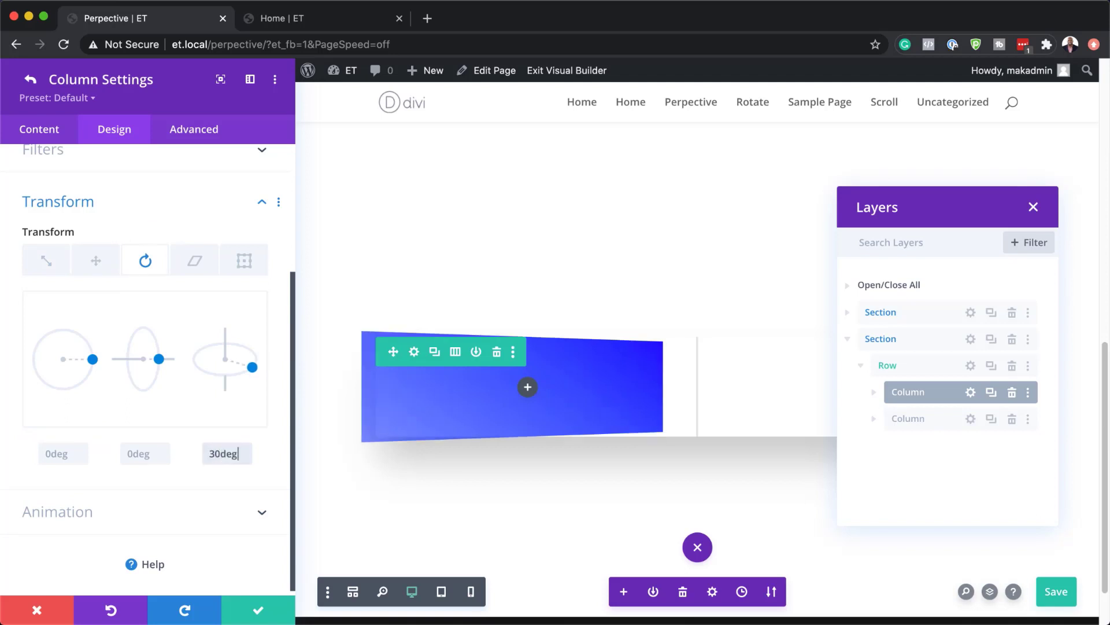
- Enable horizontal motion on the first column with the mid offset spanning 40% to 60% of the viewport, and save the column and row settings
{"action": "left_click", "coordinate": [207, 133]}
{"action": "left_click", "coordinate": [71, 419]}
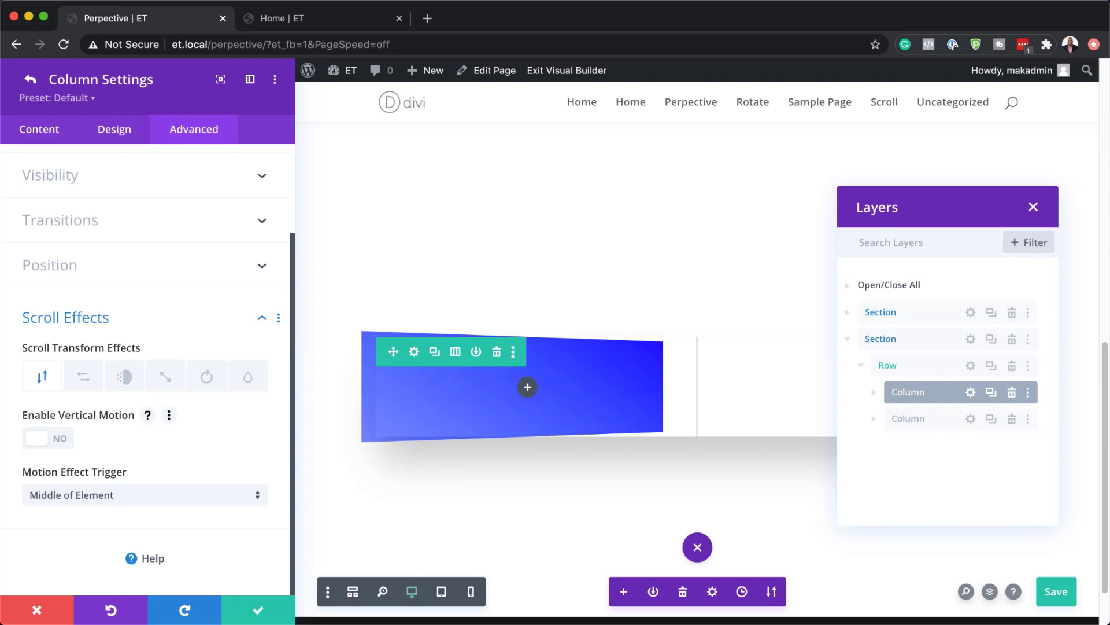
{"action": "left_click", "coordinate": [84, 378]}
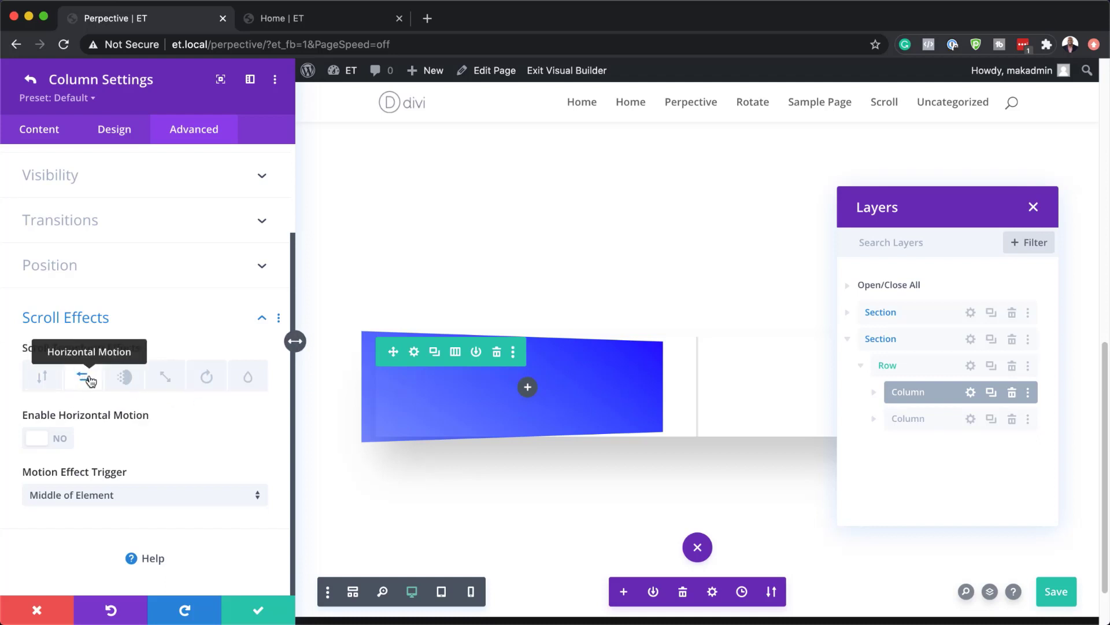
{"action": "left_click", "coordinate": [48, 438]}
{"action": "scroll", "coordinate": [202, 528], "scroll_direction": "down", "scroll_amount": 2}
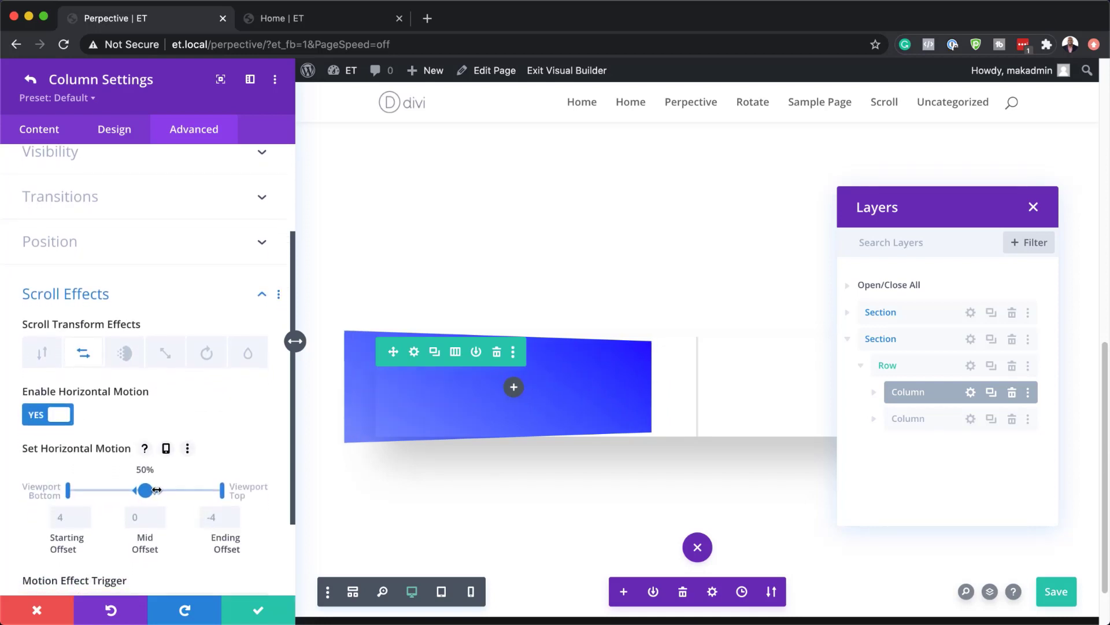
{"action": "left_click_drag", "start_coordinate": [155, 493], "coordinate": [130, 491]}
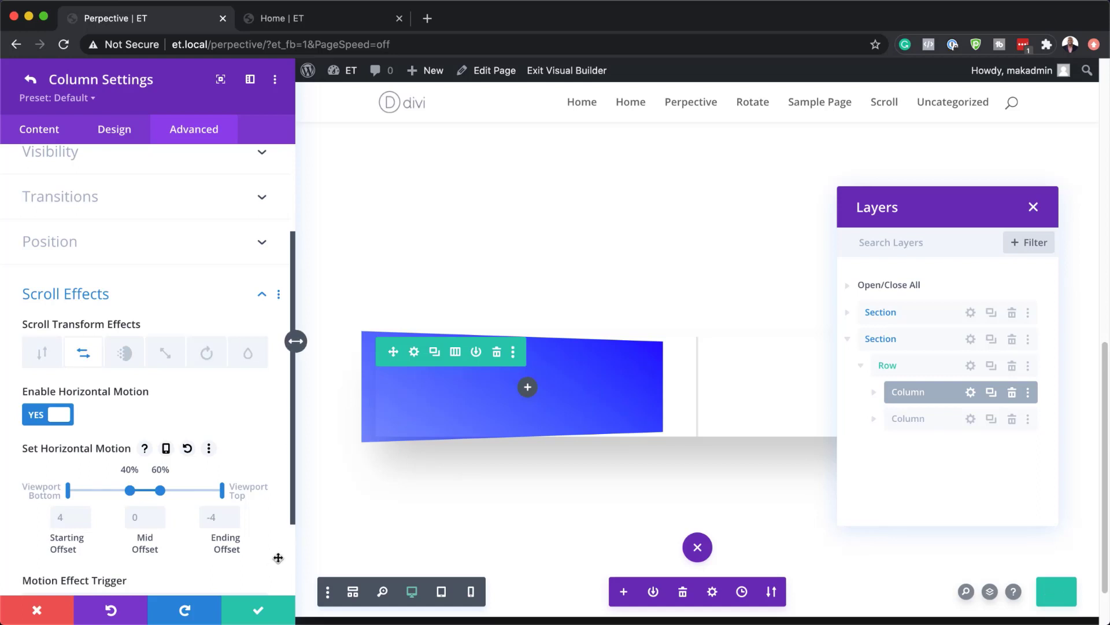
{"action": "left_click", "coordinate": [258, 612]}
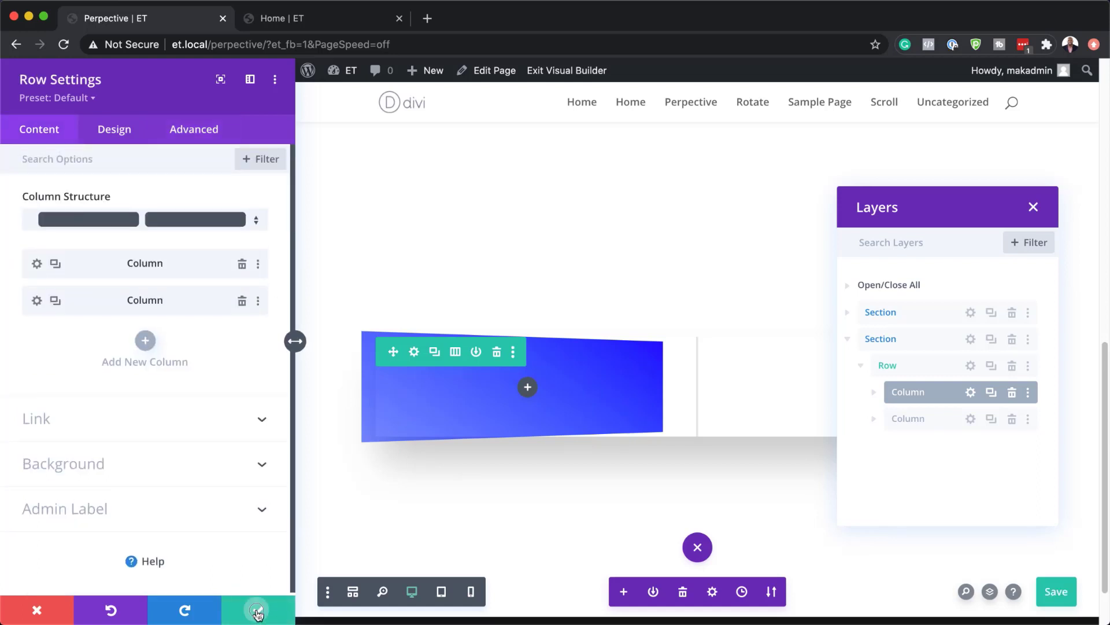
{"action": "left_click", "coordinate": [259, 612]}
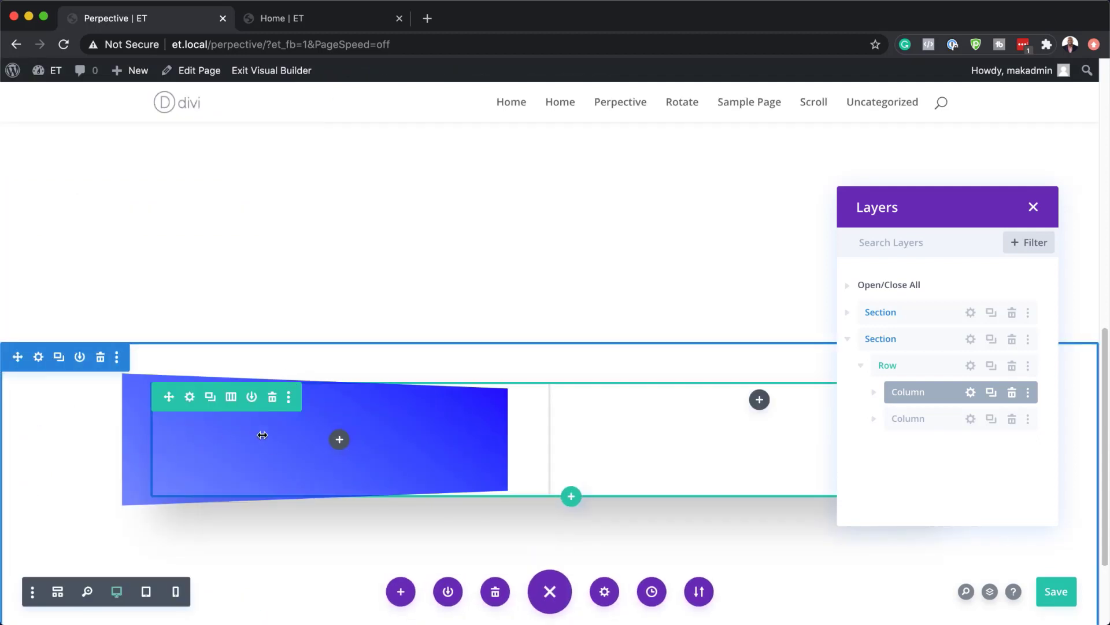
- Insert an Image module in the gradient column and choose job-recruiter-contact-page.jpg from the media library
{"action": "left_click", "coordinate": [340, 440]}
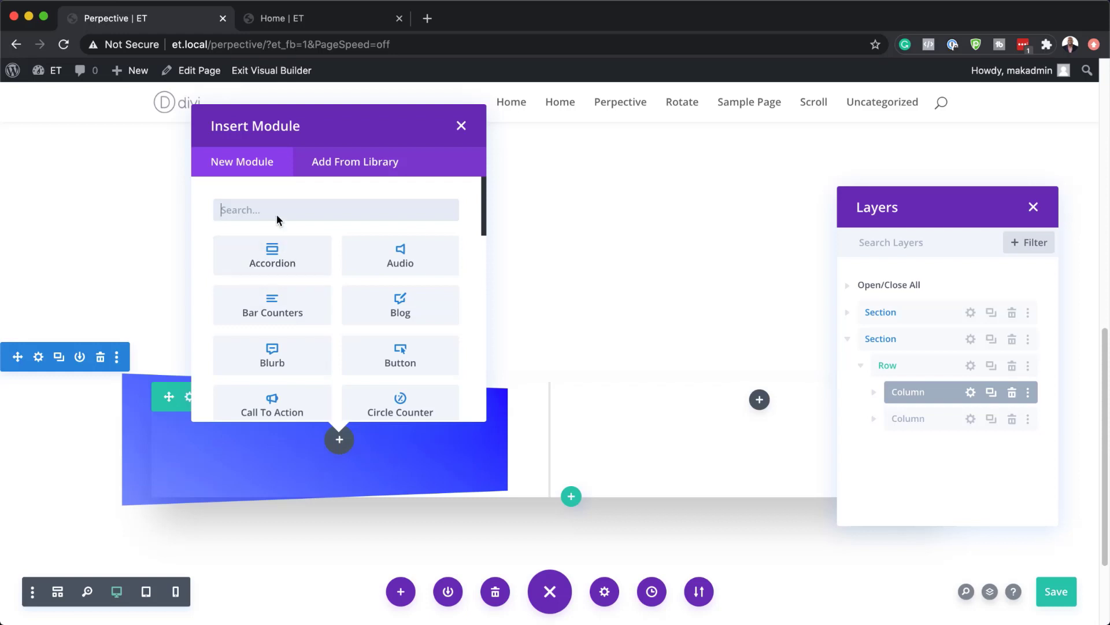
{"action": "type", "text": "imag"}
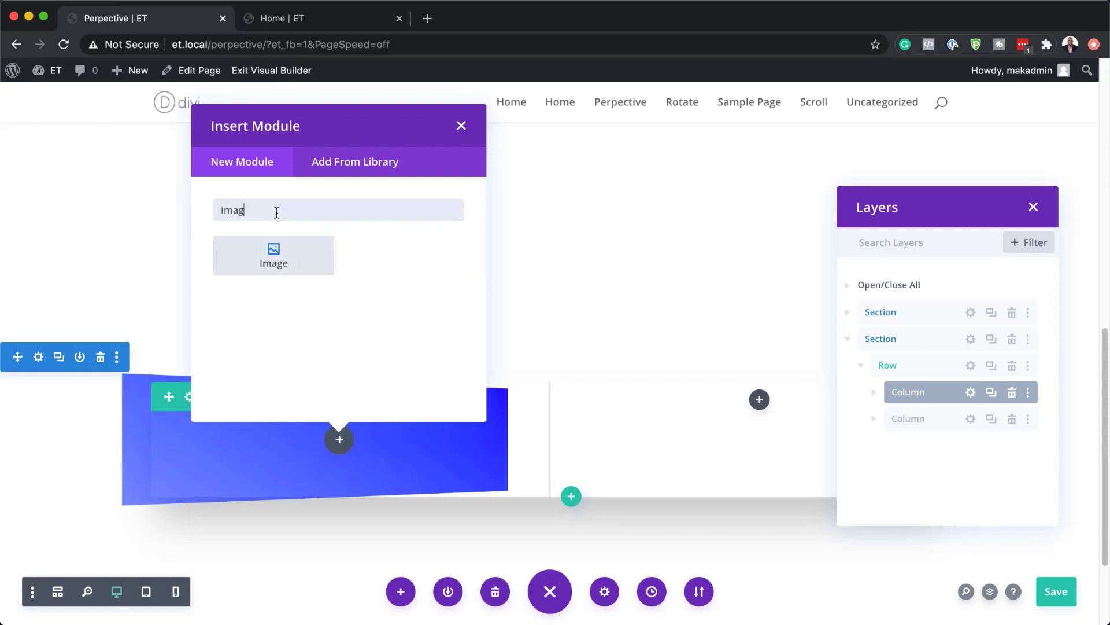
{"action": "left_click", "coordinate": [277, 254]}
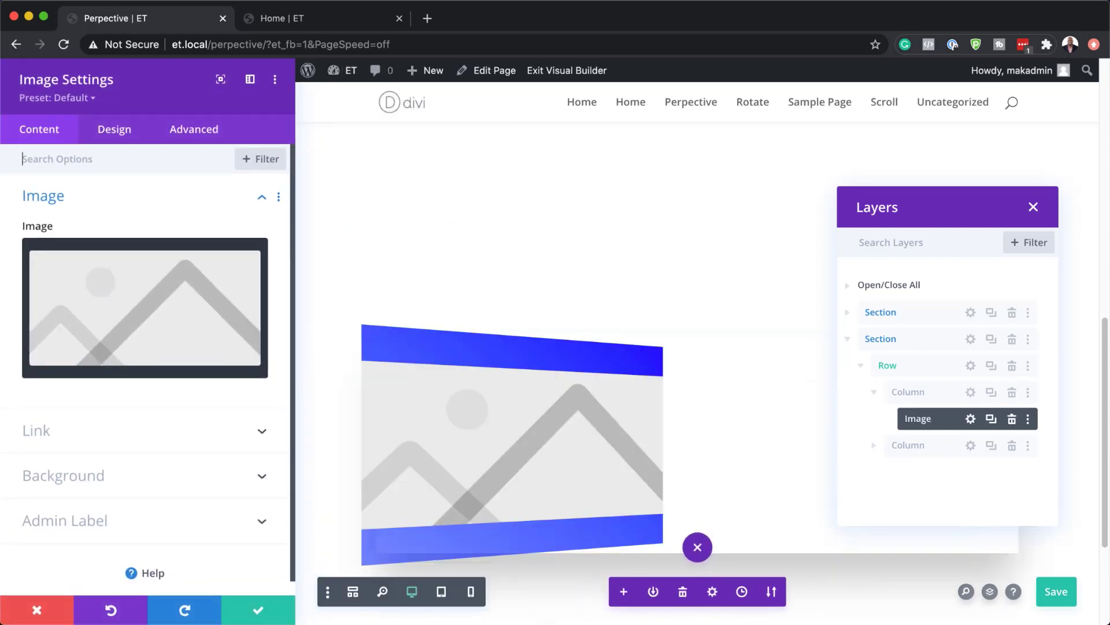
{"action": "left_click", "coordinate": [144, 325]}
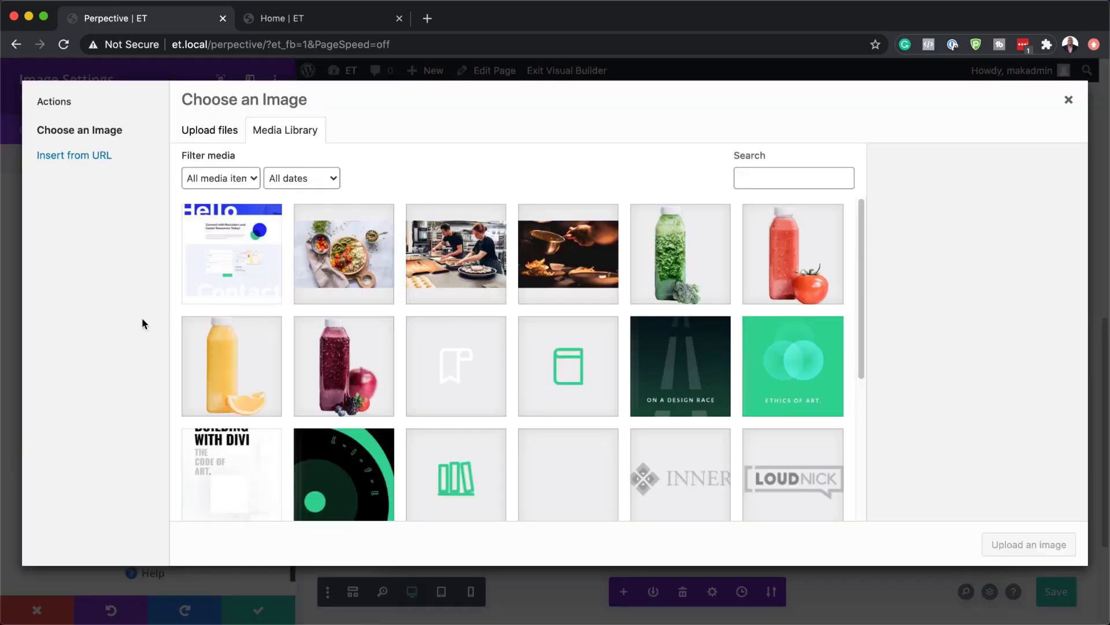
{"action": "left_click", "coordinate": [238, 251]}
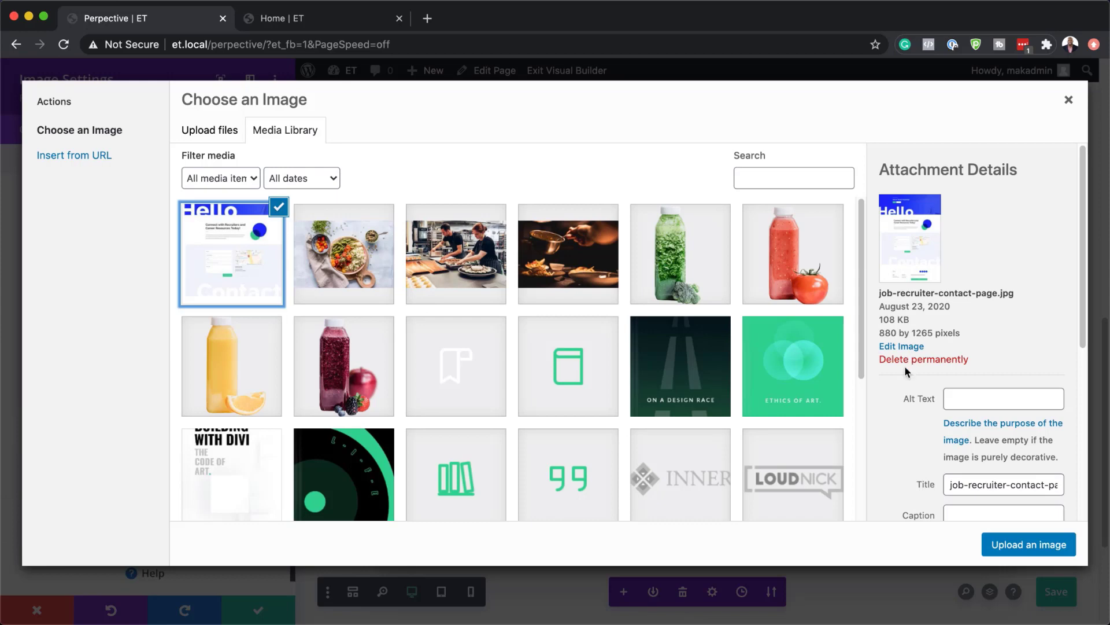
{"action": "left_click", "coordinate": [1033, 545]}
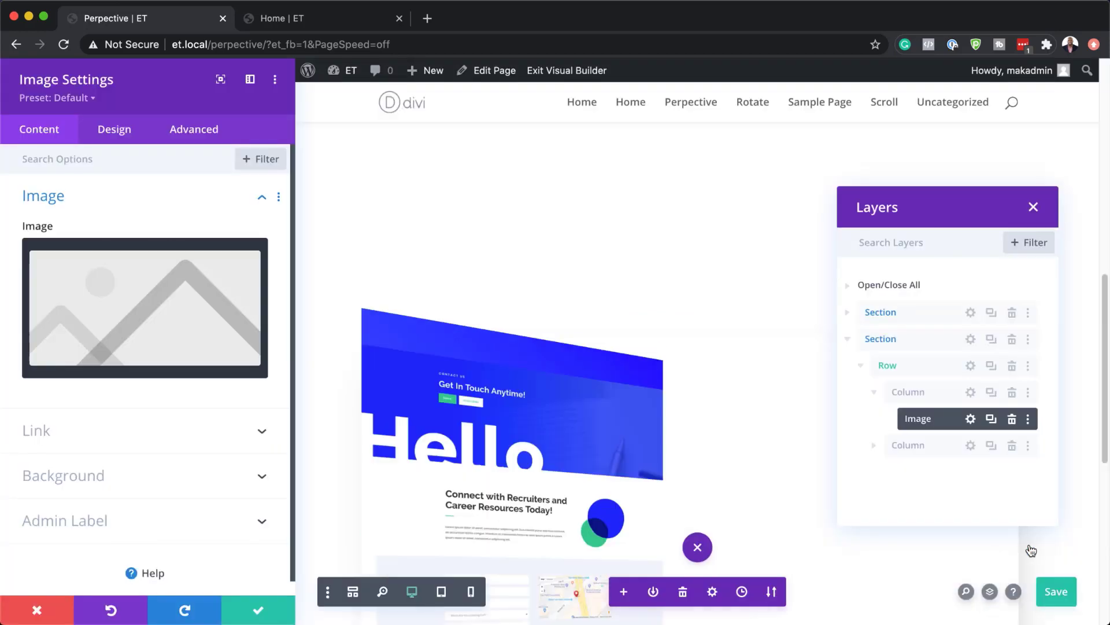
{"action": "scroll", "coordinate": [688, 367], "scroll_direction": "down", "scroll_amount": 2}
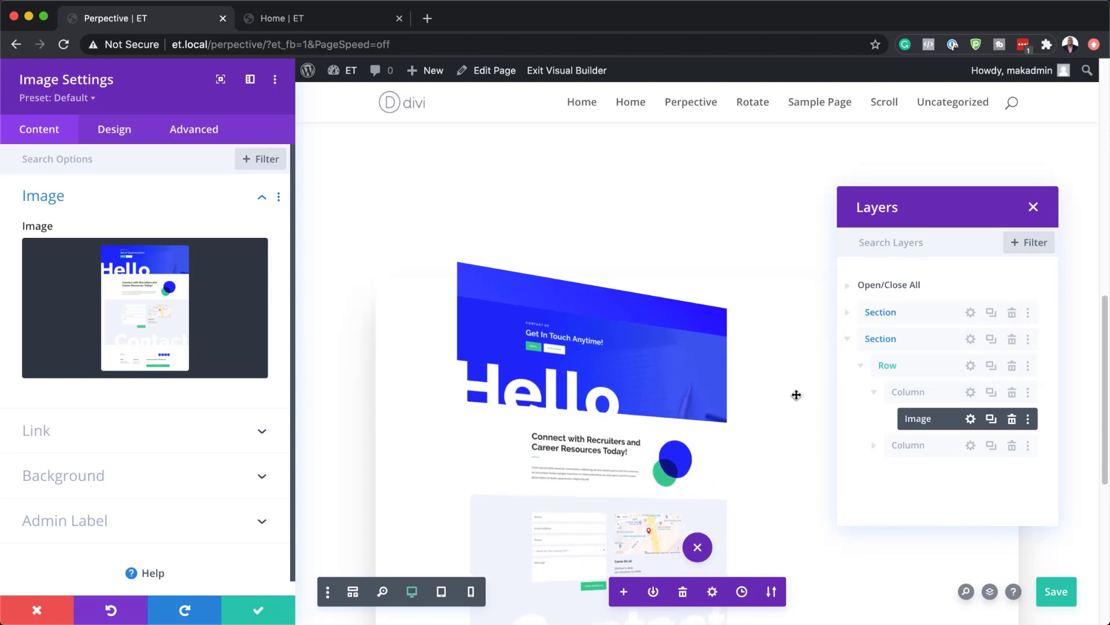
{"action": "scroll", "coordinate": [798, 394], "scroll_direction": "down", "scroll_amount": 3}
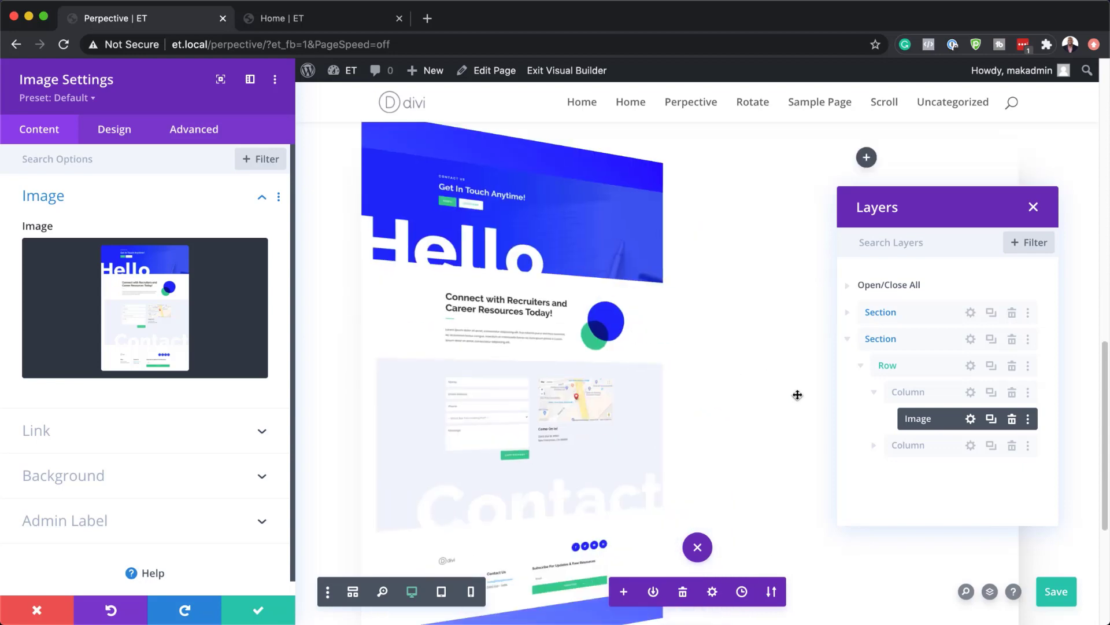
- Center the image's alignment and set its top and bottom margins to -20px
{"action": "left_click", "coordinate": [109, 137]}
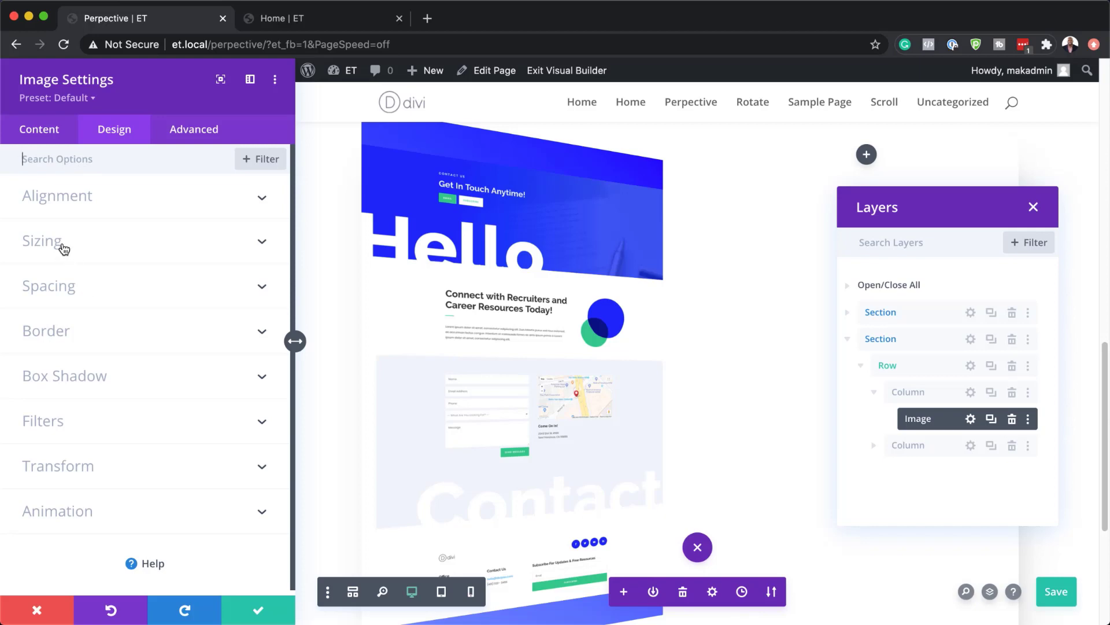
{"action": "left_click", "coordinate": [78, 202]}
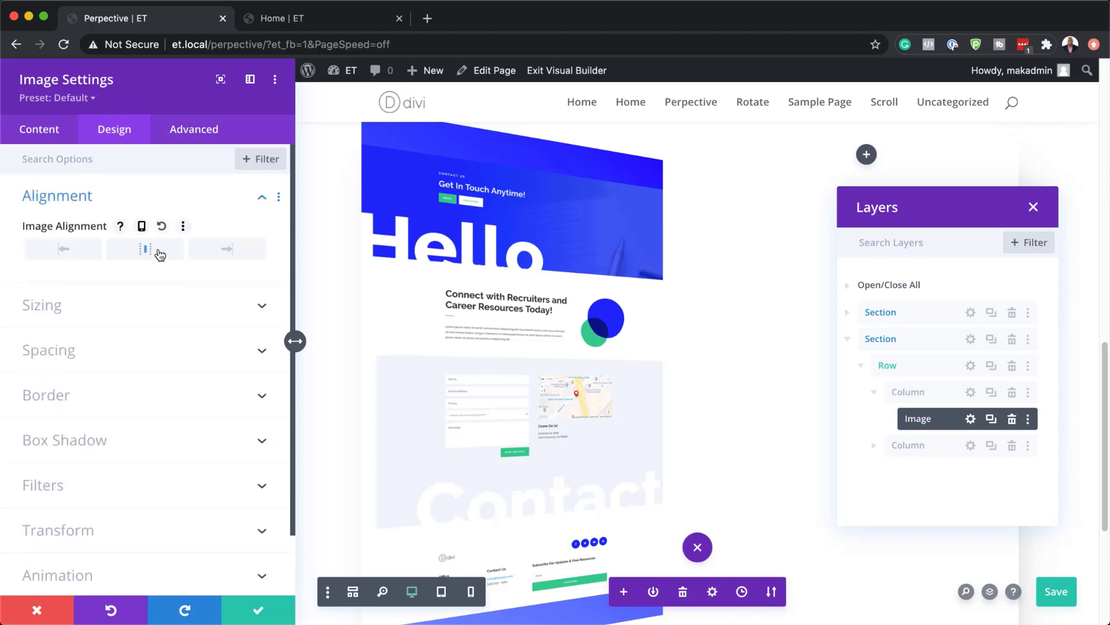
{"action": "left_click", "coordinate": [71, 357]}
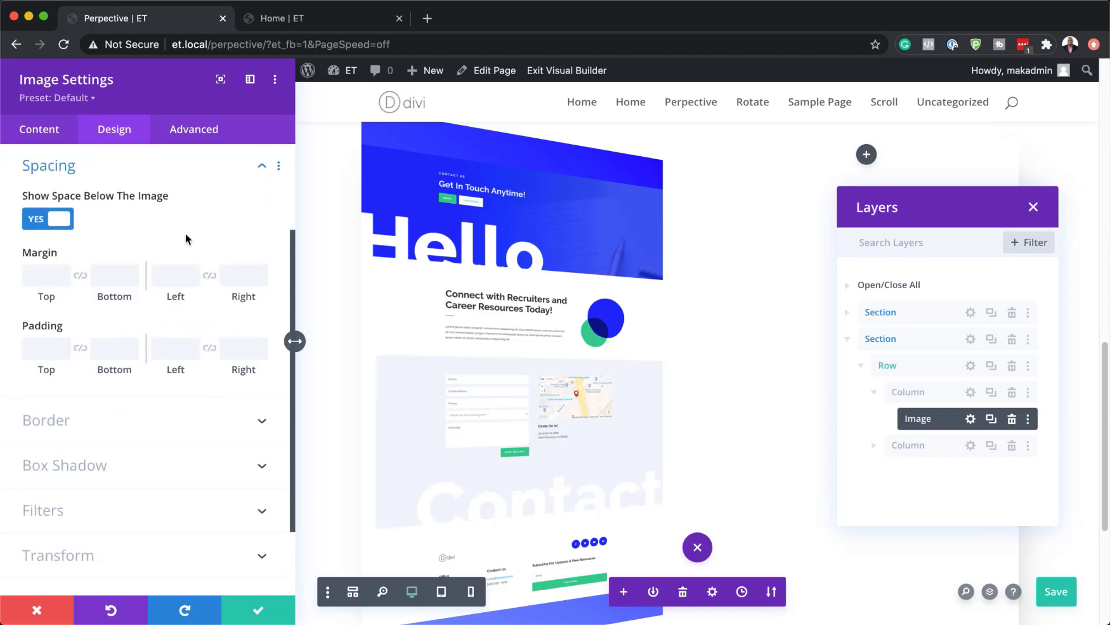
{"action": "left_click", "coordinate": [35, 274]}
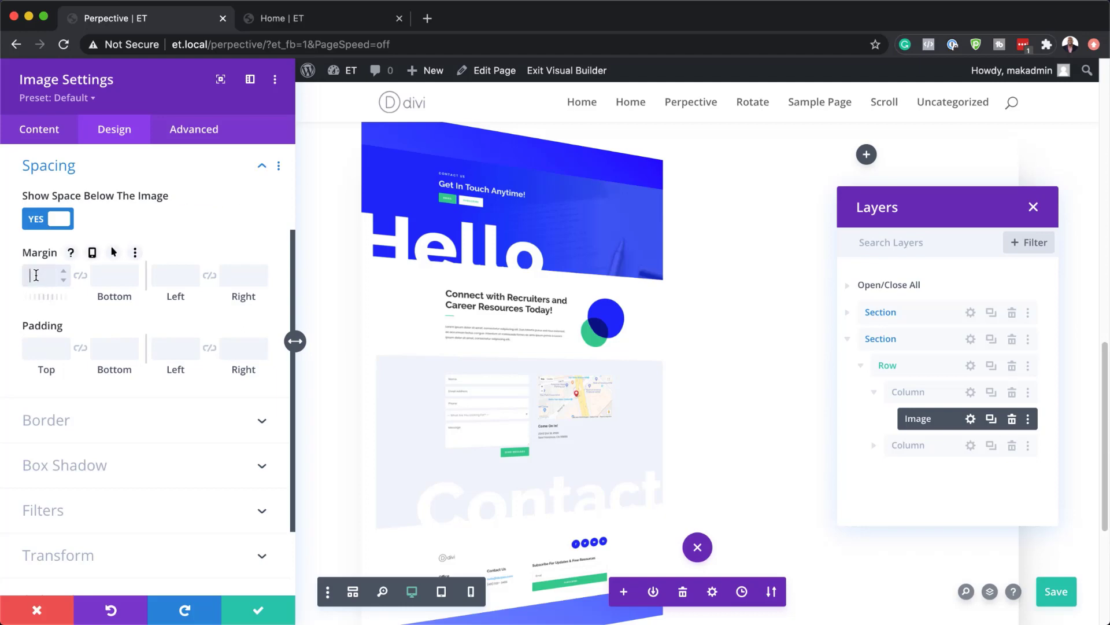
{"action": "type", "text": "-20px"}
{"action": "left_click", "coordinate": [114, 279]}
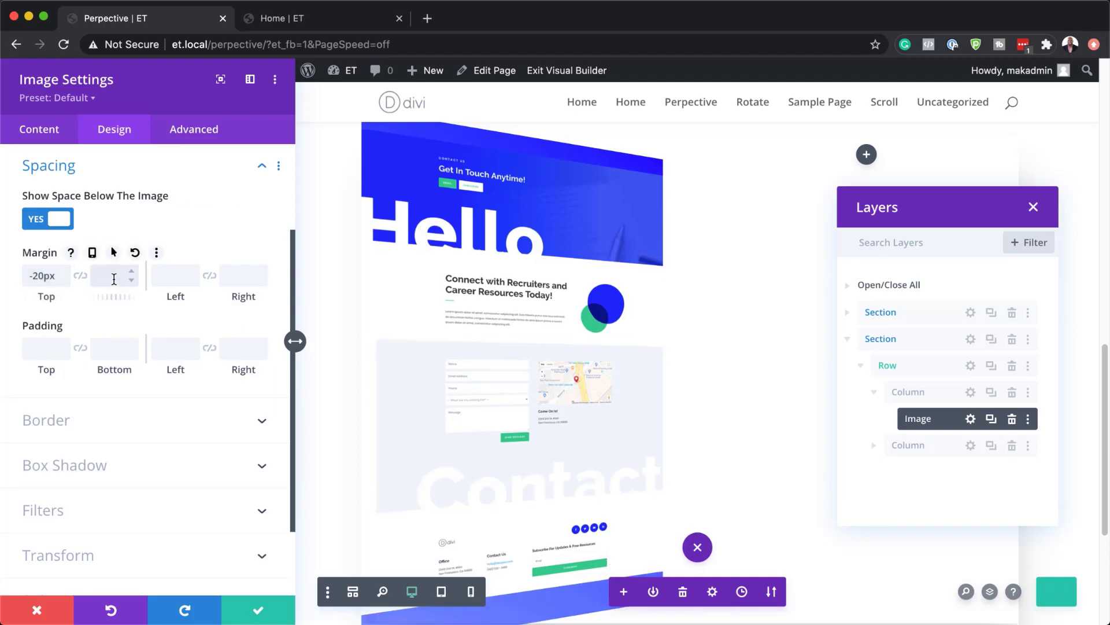
{"action": "type", "text": "-20px"}
- Apply the first box shadow preset to the image and set its horizontal position to -40px
{"action": "left_click", "coordinate": [104, 469]}
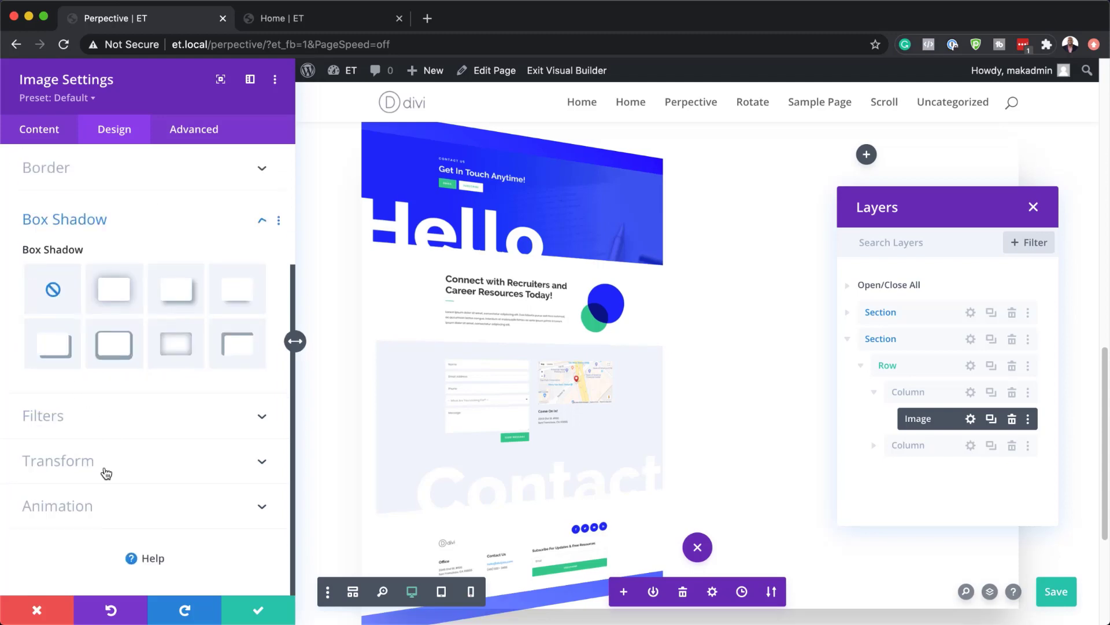
{"action": "left_click", "coordinate": [114, 292]}
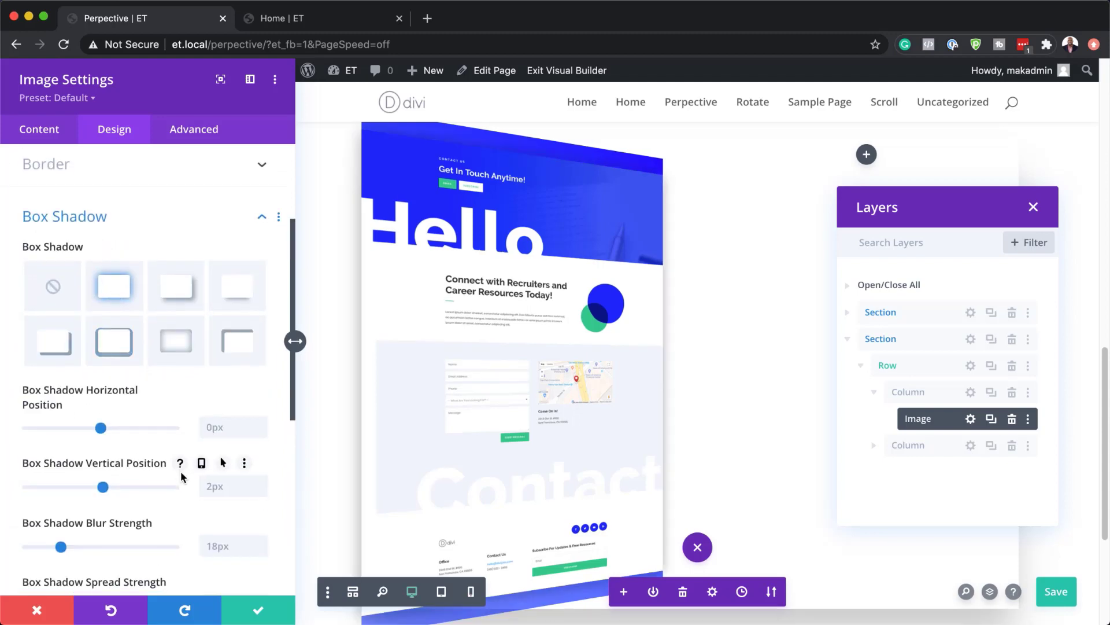
{"action": "scroll", "coordinate": [181, 475], "scroll_direction": "down", "scroll_amount": 1}
{"action": "left_click", "coordinate": [220, 406]}
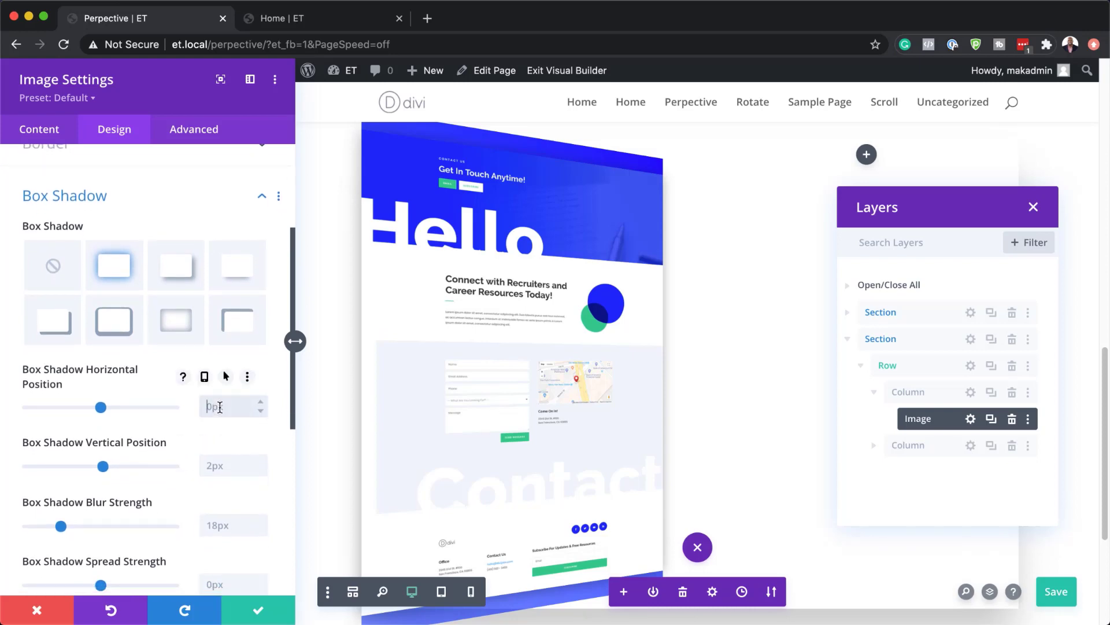
{"action": "type", "text": "-40"}
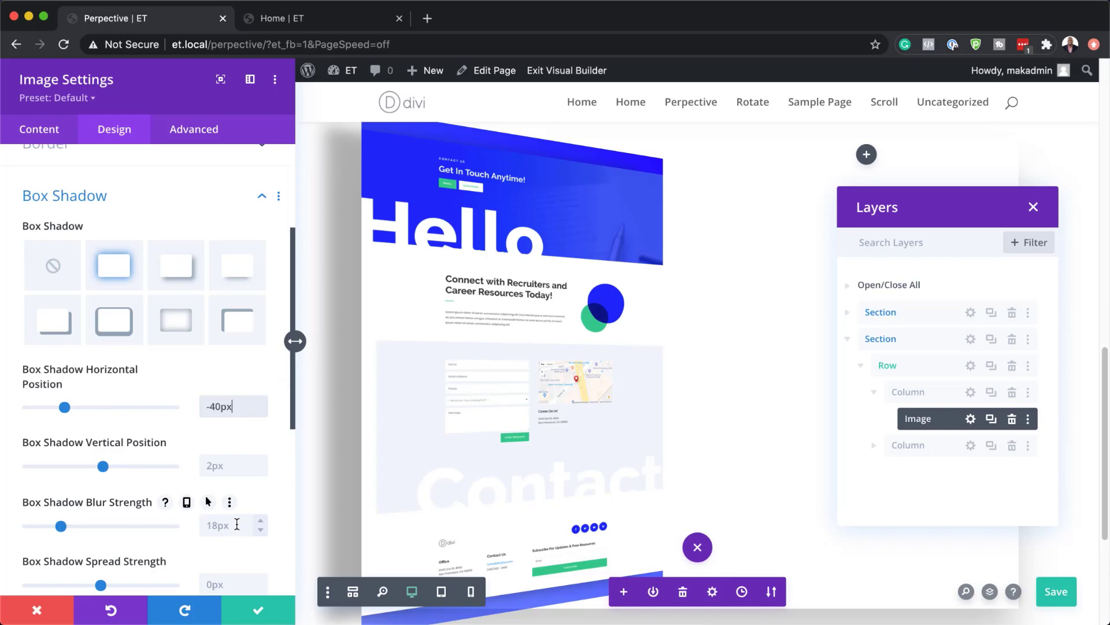
- Set the image's box shadow vertical position to 0px and its blur strength to 40px
{"action": "double_click", "coordinate": [236, 524]}
{"action": "type", "text": "0"}
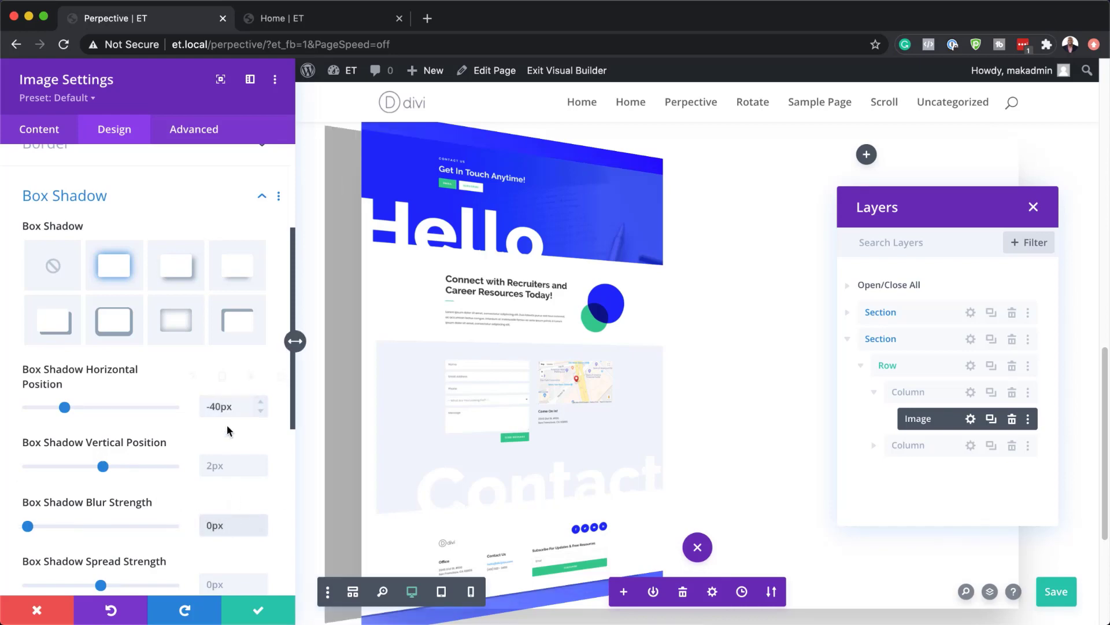
{"action": "scroll", "coordinate": [229, 443], "scroll_direction": "down", "scroll_amount": 1}
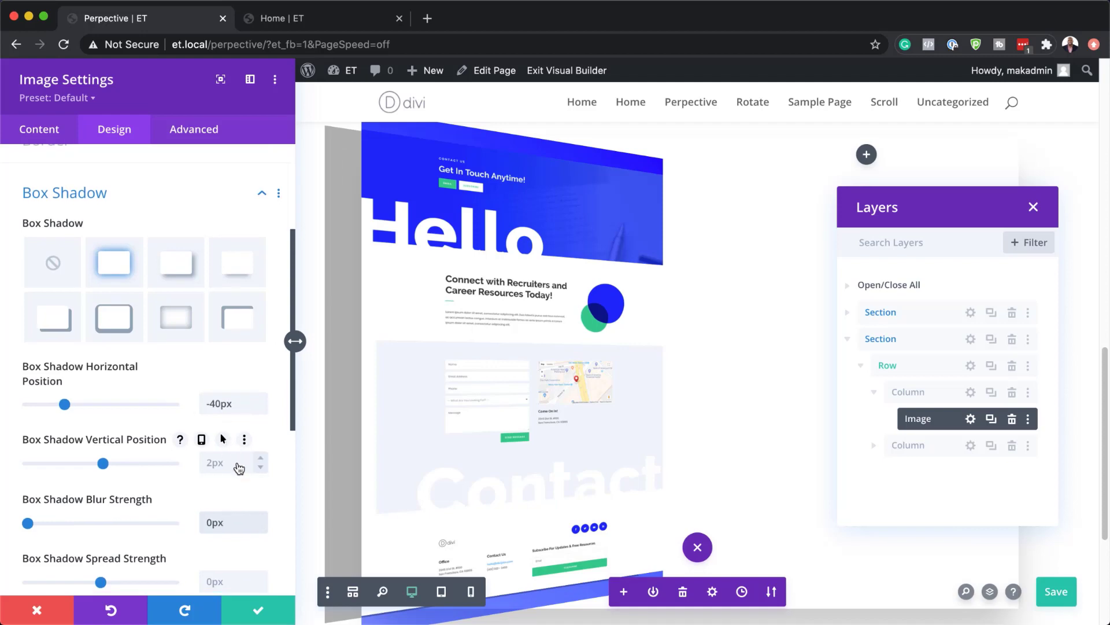
{"action": "left_click", "coordinate": [231, 464]}
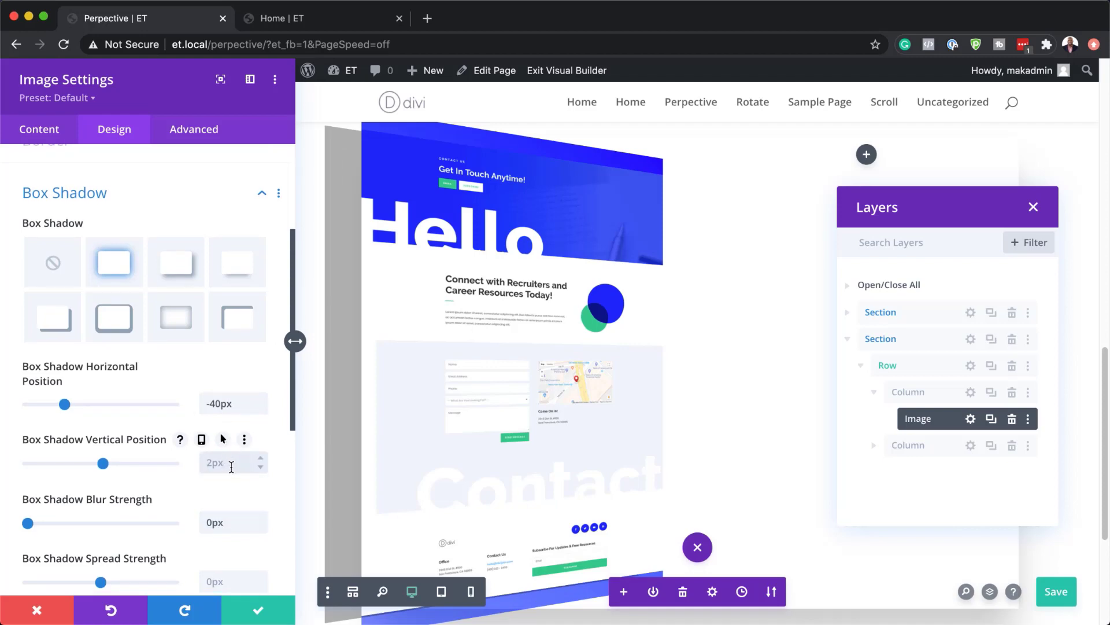
{"action": "key", "text": "Return"}
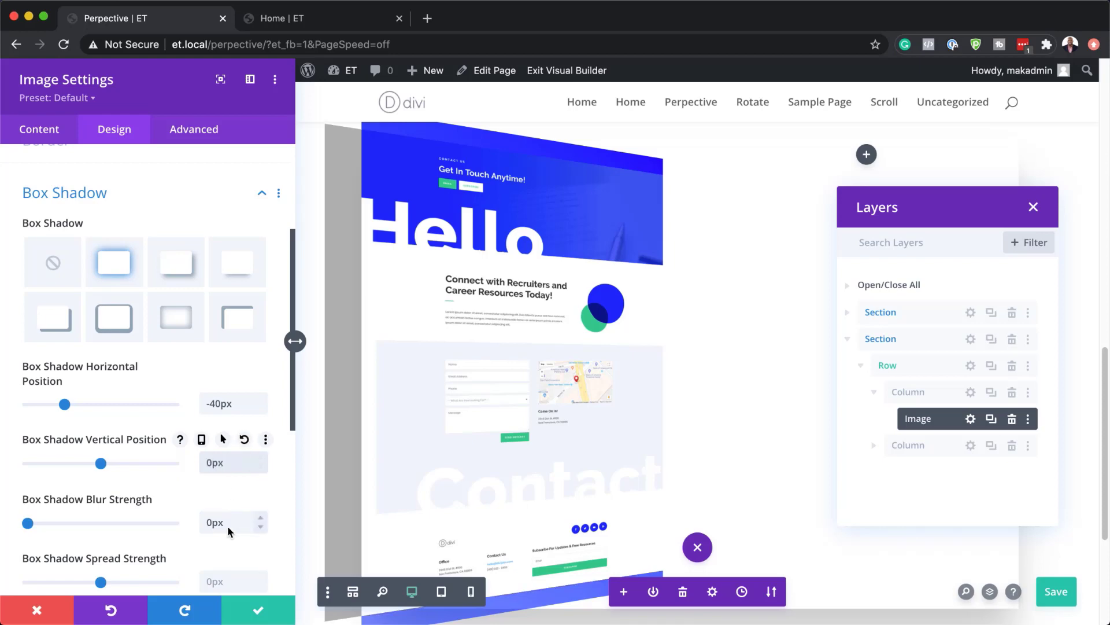
{"action": "left_click", "coordinate": [207, 523]}
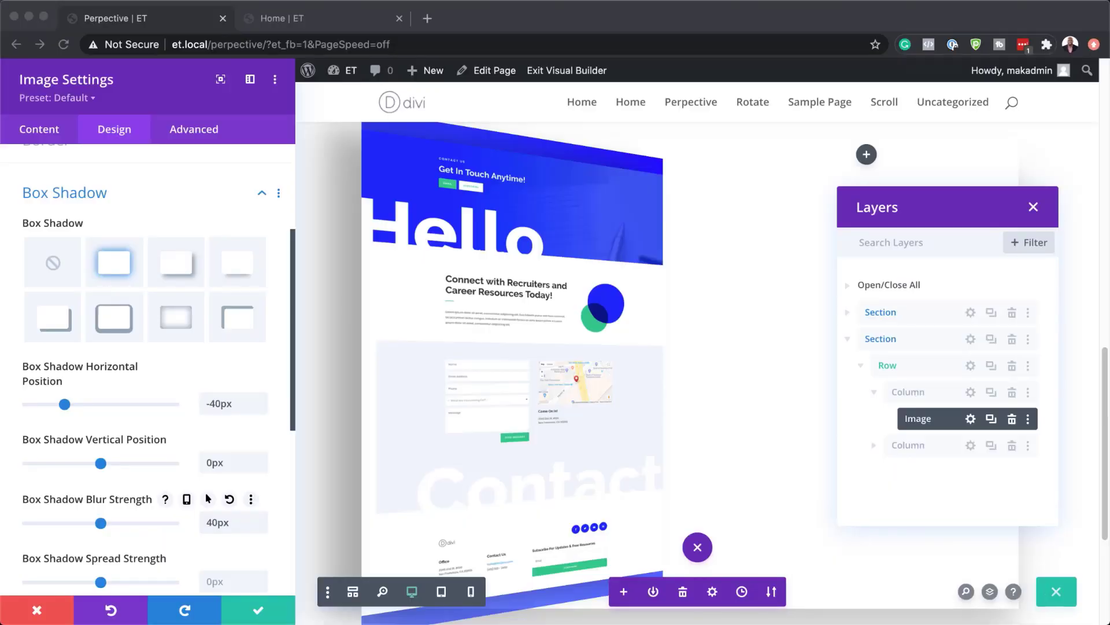
- Set the image's box shadow color to rgba(0,0,0,0.2)
{"action": "scroll", "coordinate": [202, 457], "scroll_direction": "down", "scroll_amount": 5}
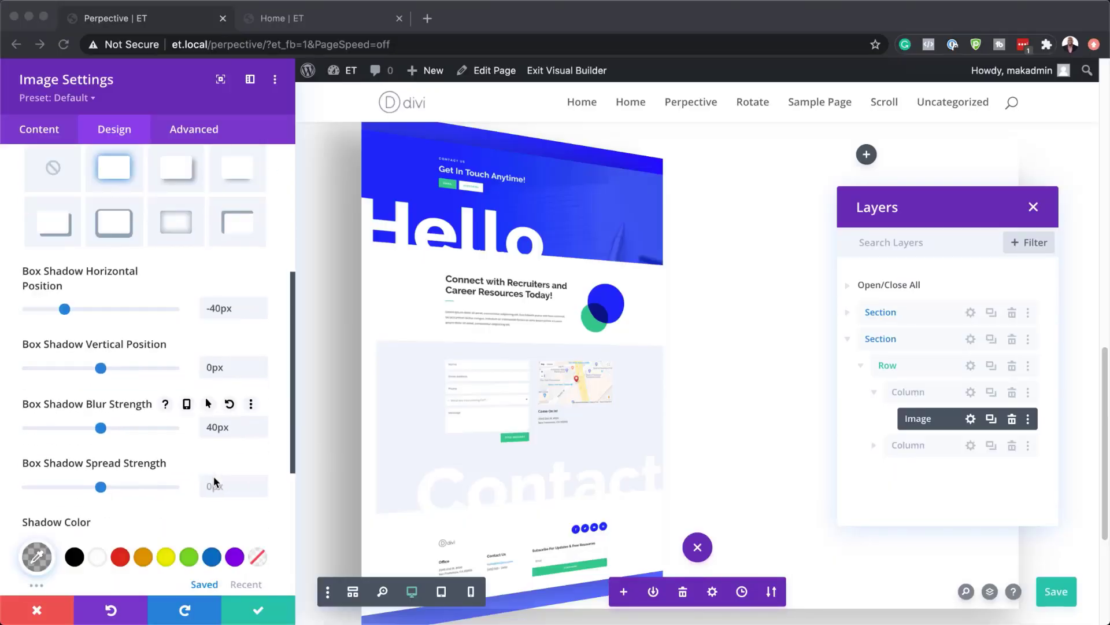
{"action": "left_click", "coordinate": [37, 466]}
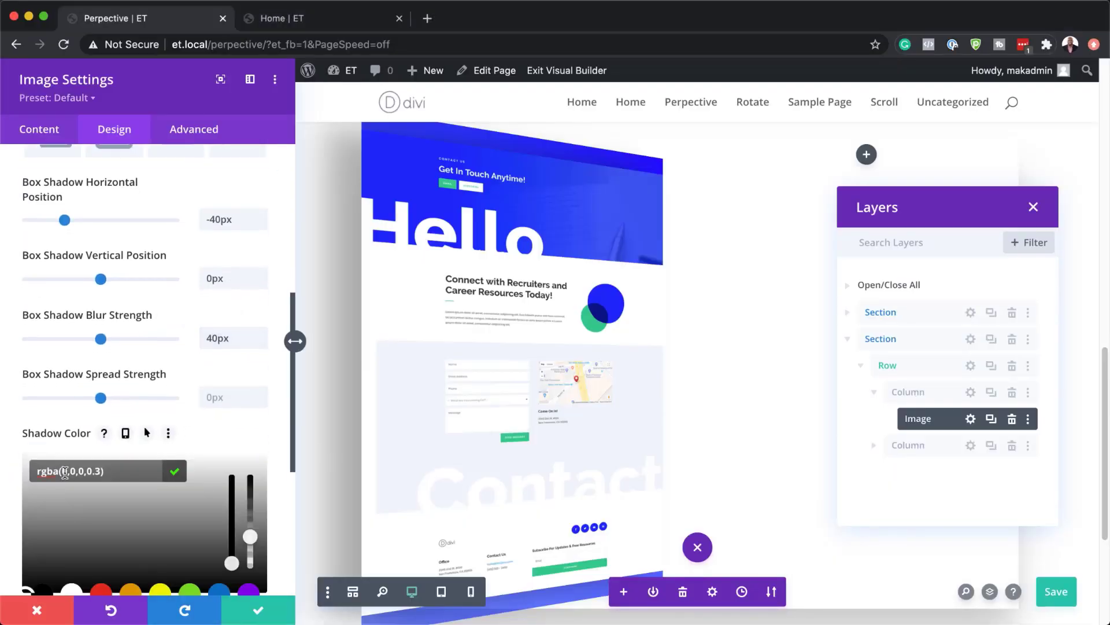
{"action": "left_click_drag", "start_coordinate": [61, 471], "coordinate": [93, 477]}
{"action": "type", "text": "2"}
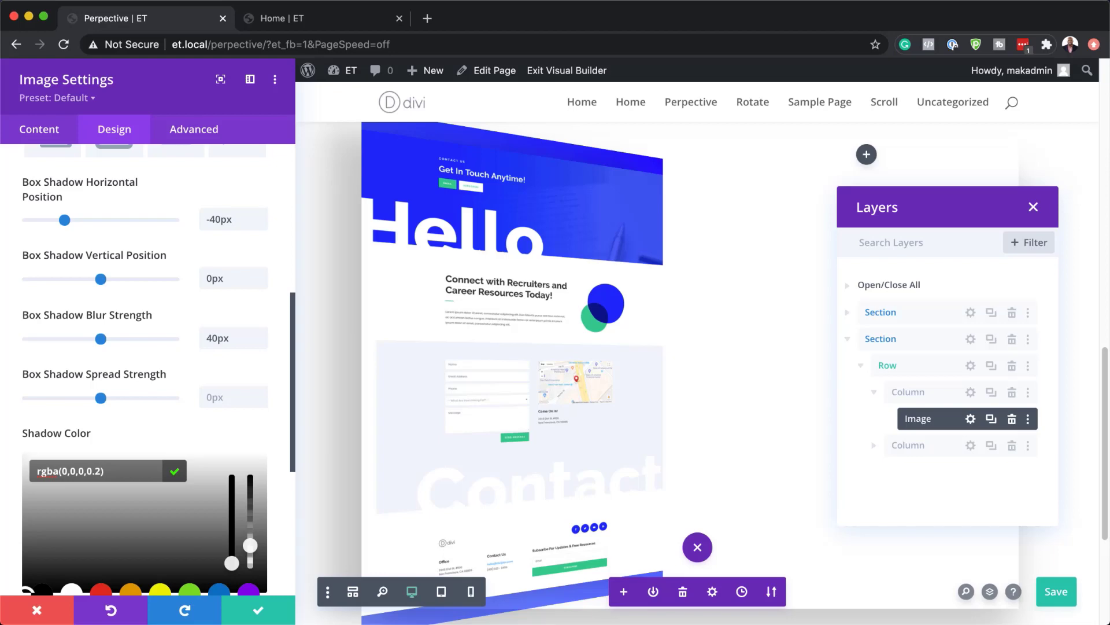
- Enable vertical motion on the image with the mid offset spanning 40% to 60% of the viewport
{"action": "left_click", "coordinate": [161, 128]}
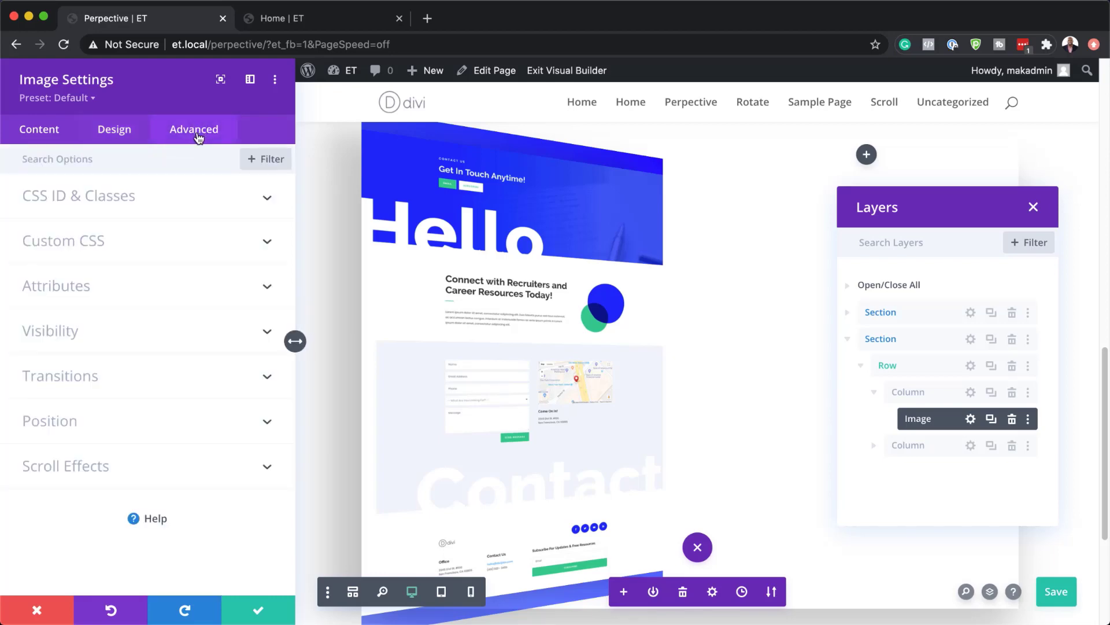
{"action": "left_click", "coordinate": [49, 466]}
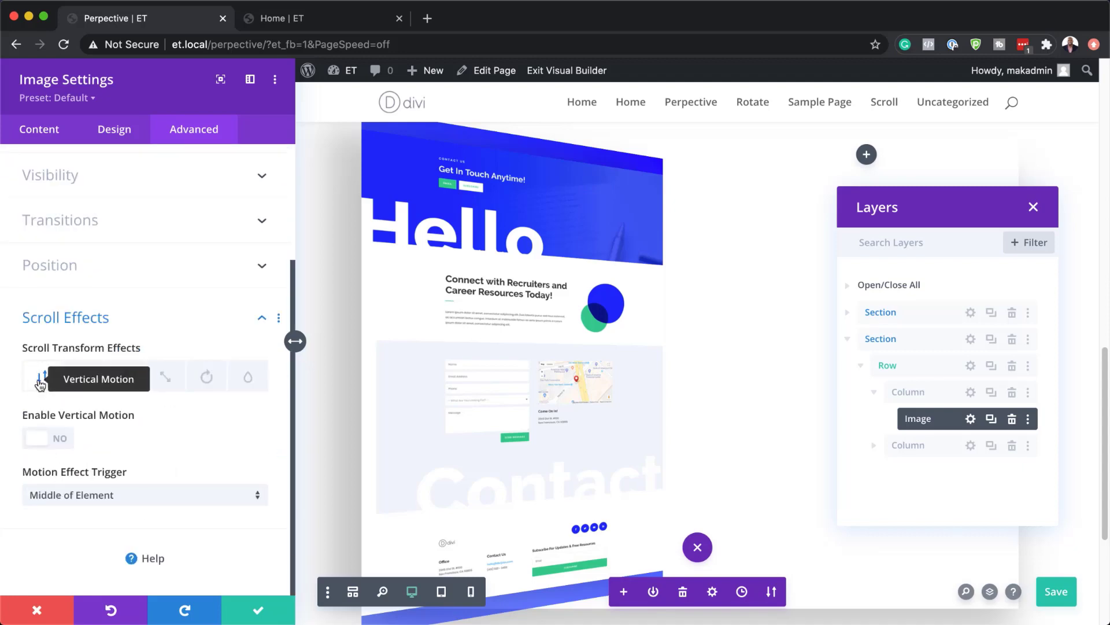
{"action": "left_click", "coordinate": [62, 440]}
{"action": "scroll", "coordinate": [147, 480], "scroll_direction": "down", "scroll_amount": 1}
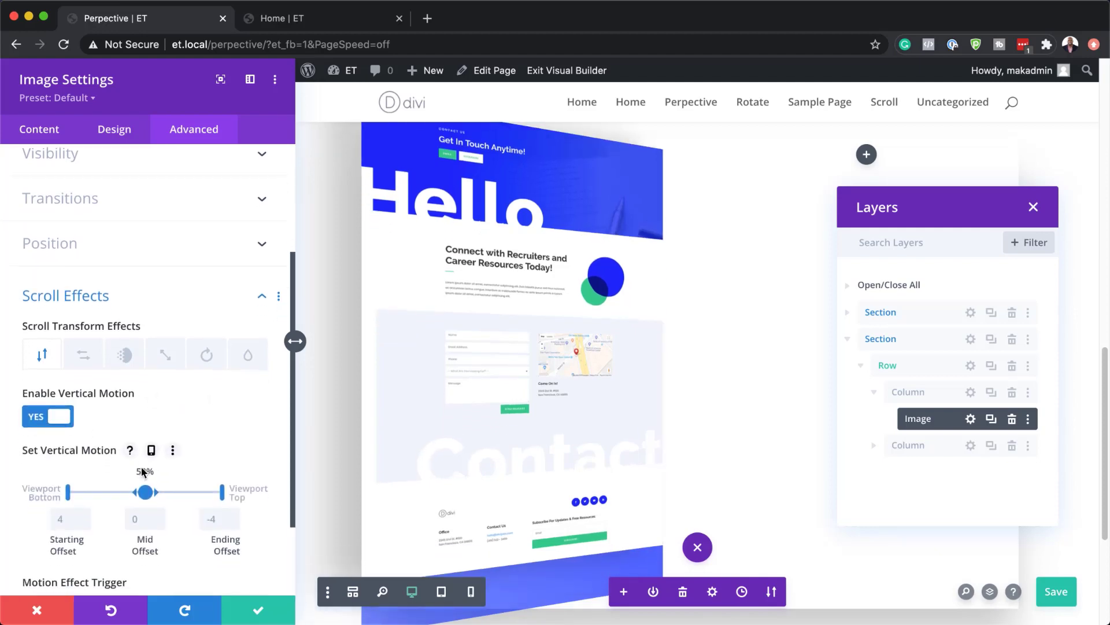
{"action": "left_click_drag", "start_coordinate": [157, 491], "coordinate": [131, 492]}
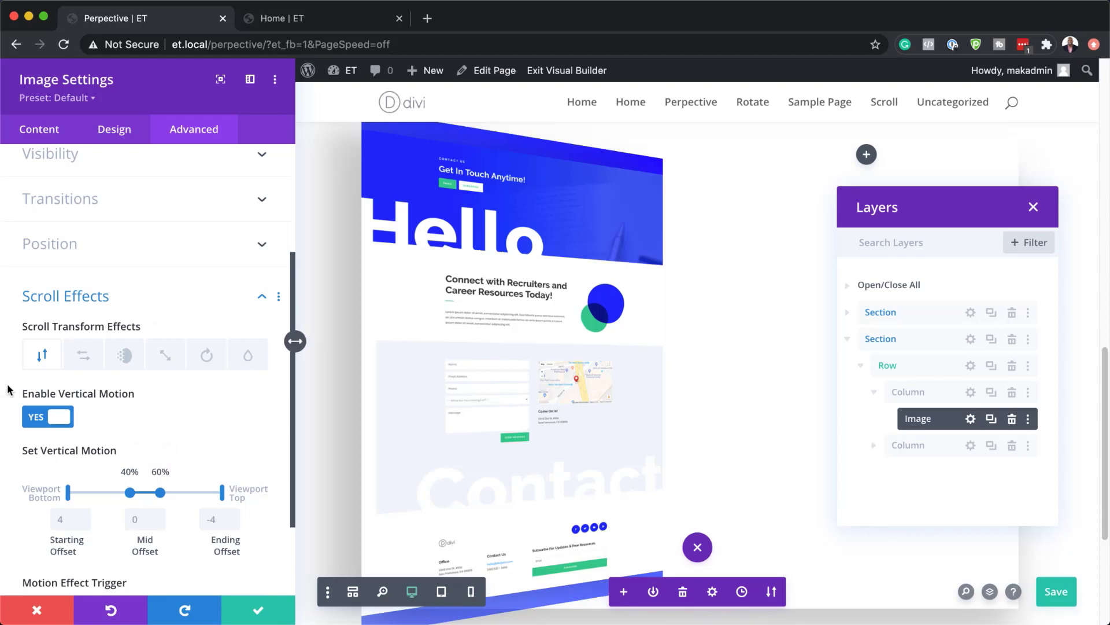
- Enable horizontal motion on the image with starting offset -4, ending offset 4 and mid offset spanning 40% to 60%, and save the module settings
{"action": "left_click", "coordinate": [85, 355]}
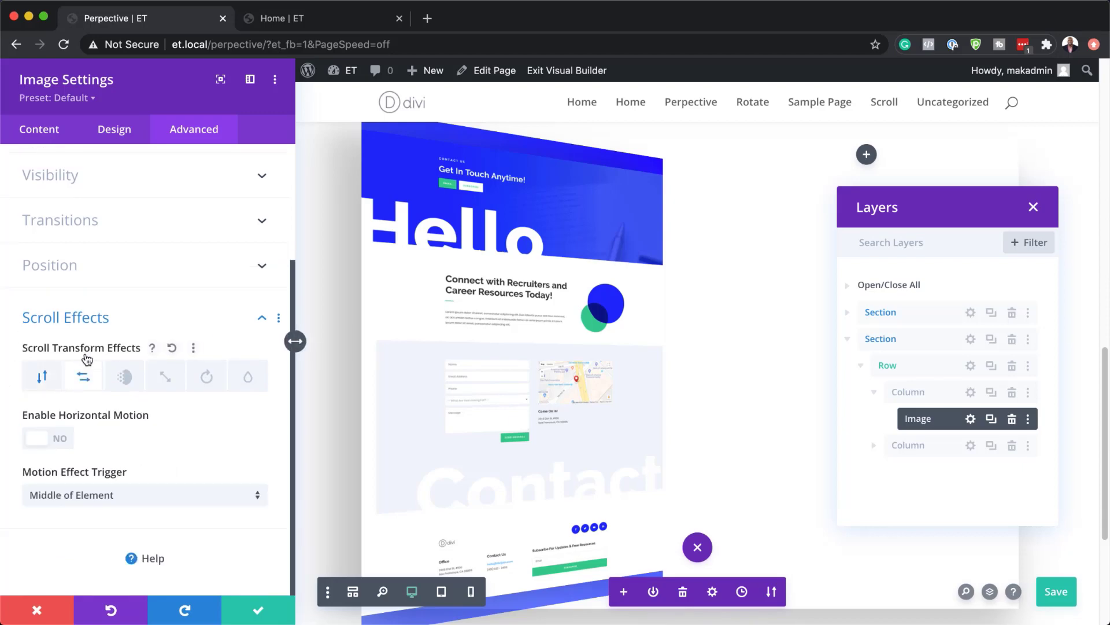
{"action": "left_click", "coordinate": [58, 438]}
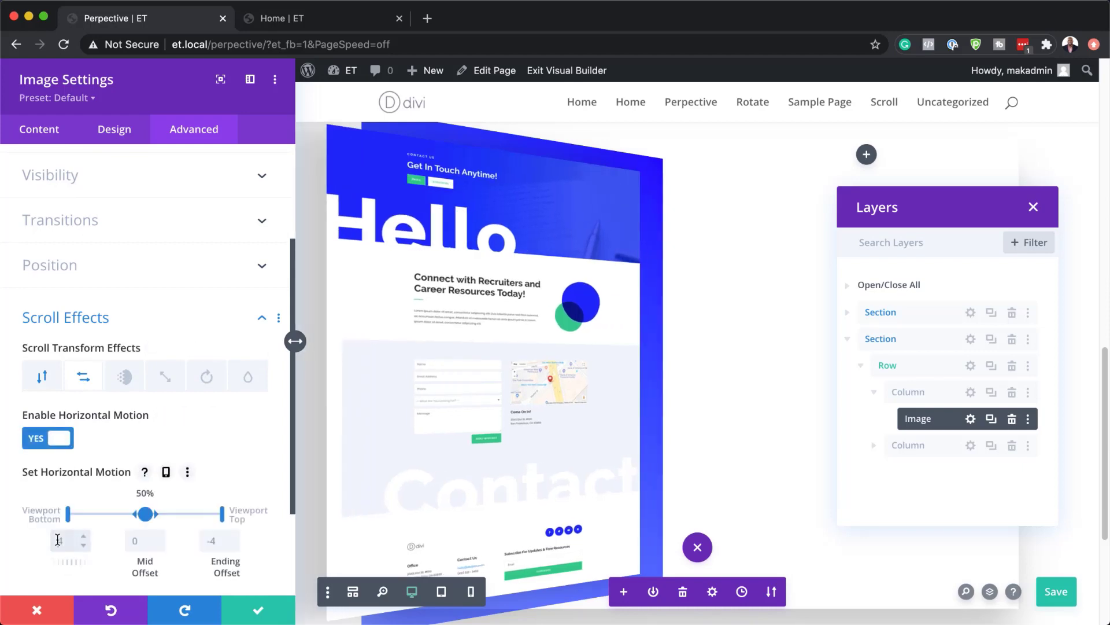
{"action": "type", "text": "-"}
{"action": "left_click", "coordinate": [221, 539]}
{"action": "type", "text": "4"}
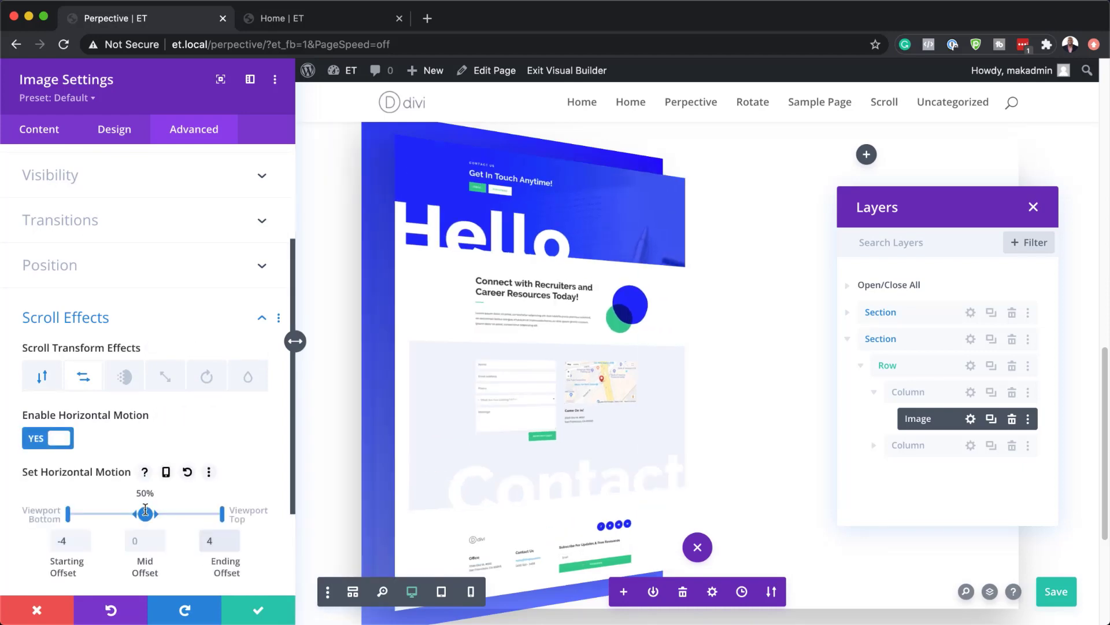
{"action": "left_click_drag", "start_coordinate": [156, 515], "coordinate": [131, 513]}
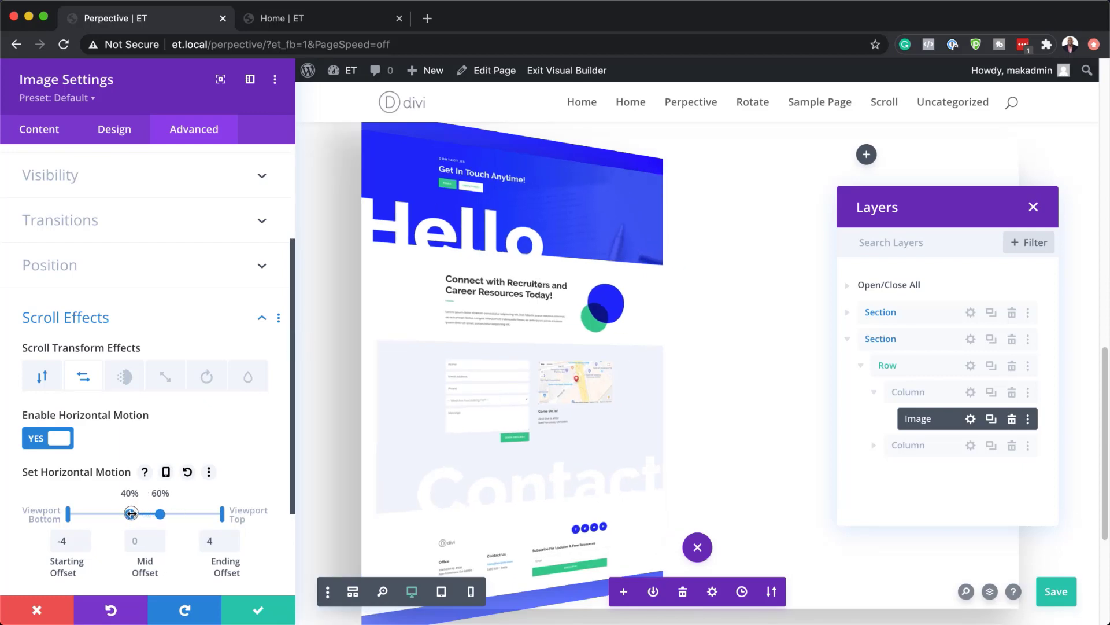
{"action": "left_click", "coordinate": [261, 610]}
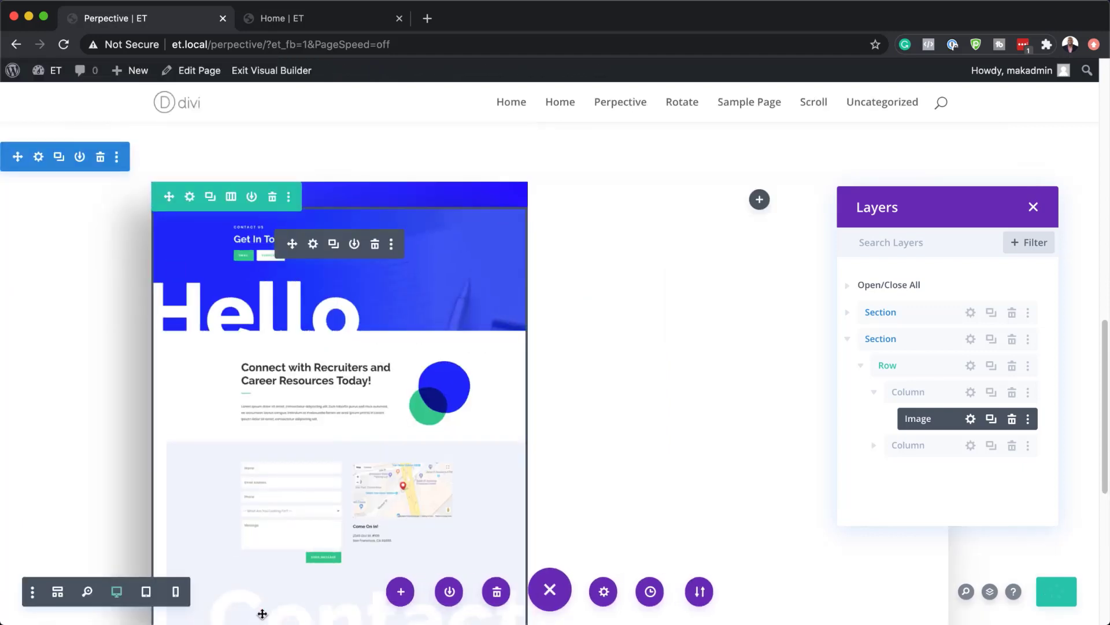
{"action": "scroll", "coordinate": [1097, 471], "scroll_direction": "down", "scroll_amount": 2}
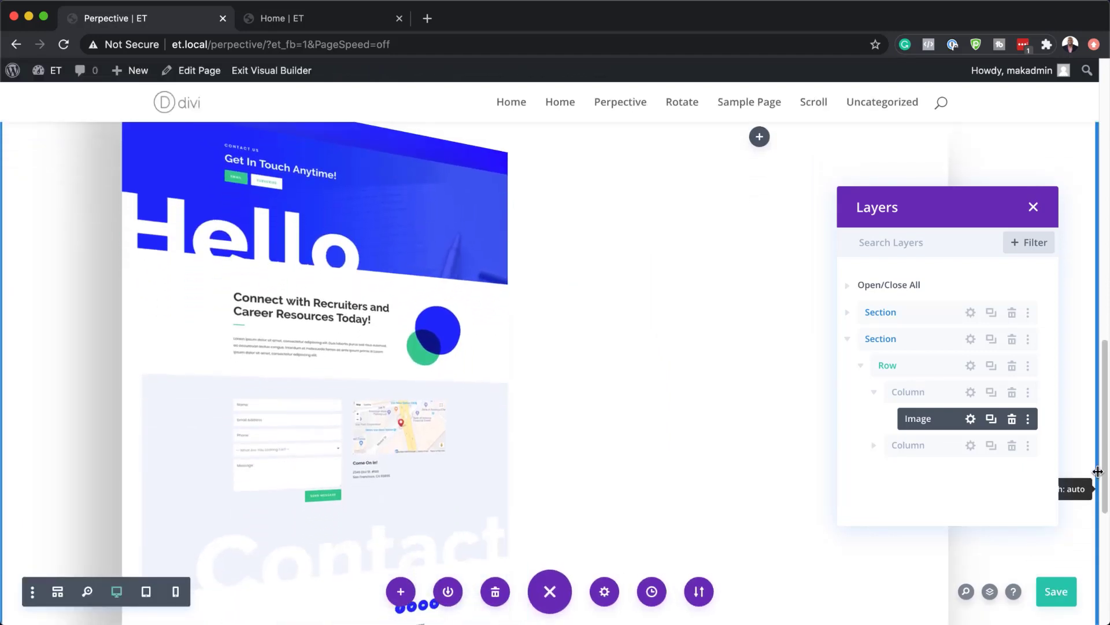
- Add a Text module to the empty second column and replace its placeholder body with a paragraph starting "Lorem ipsum dolor sit amet, consectetuer adipiscing elit"
{"action": "scroll", "coordinate": [1097, 472], "scroll_direction": "down", "scroll_amount": 6}
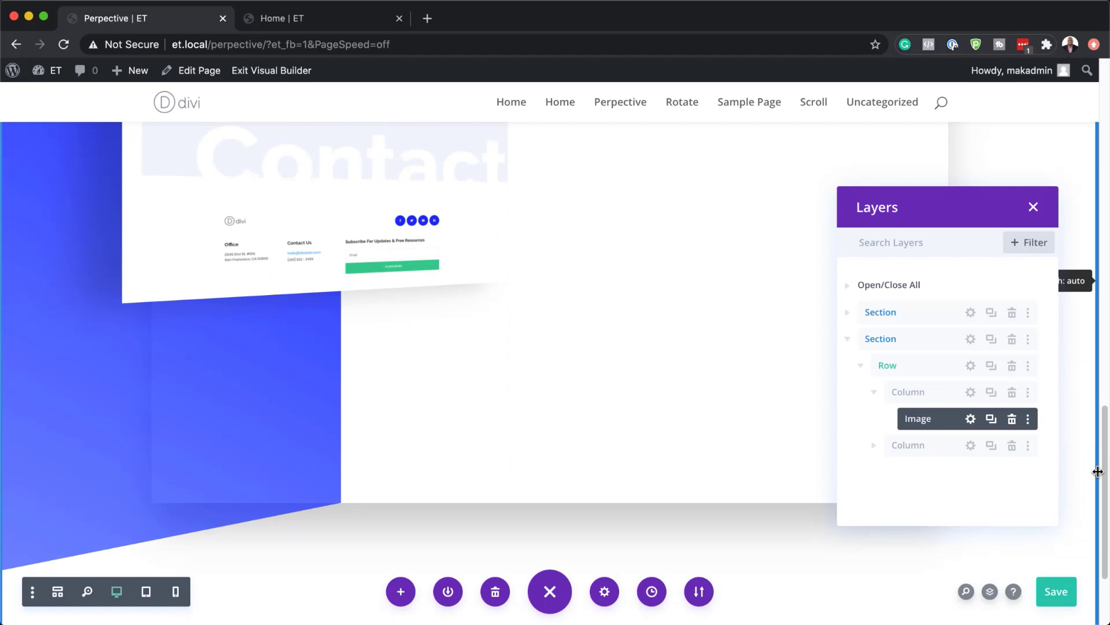
{"action": "scroll", "coordinate": [1097, 472], "scroll_direction": "up", "scroll_amount": 7}
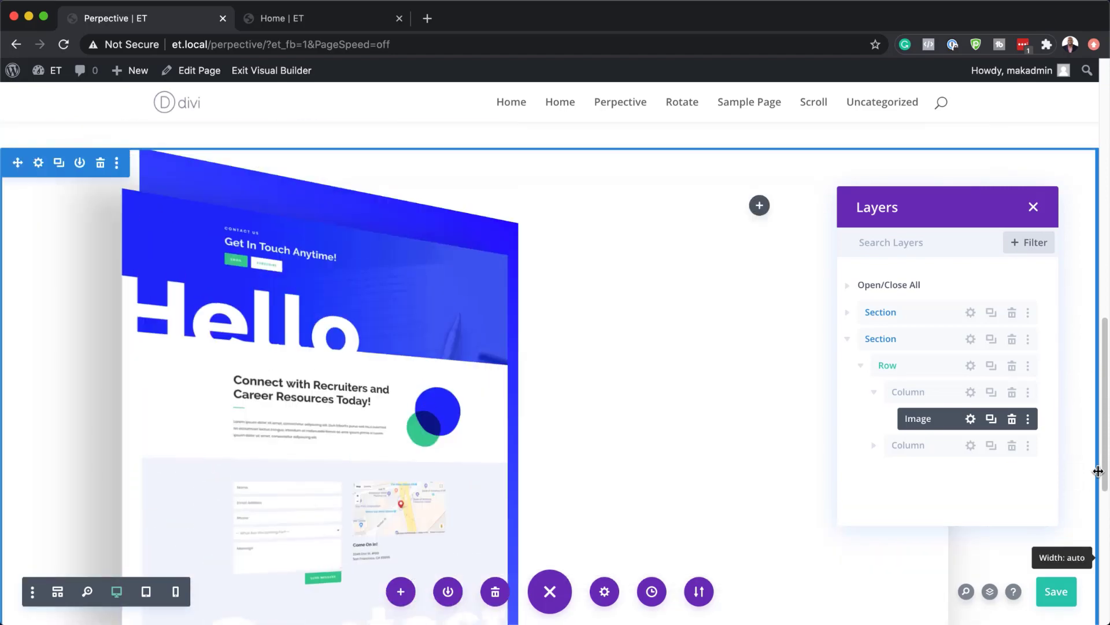
{"action": "scroll", "coordinate": [1098, 472], "scroll_direction": "up", "scroll_amount": 5}
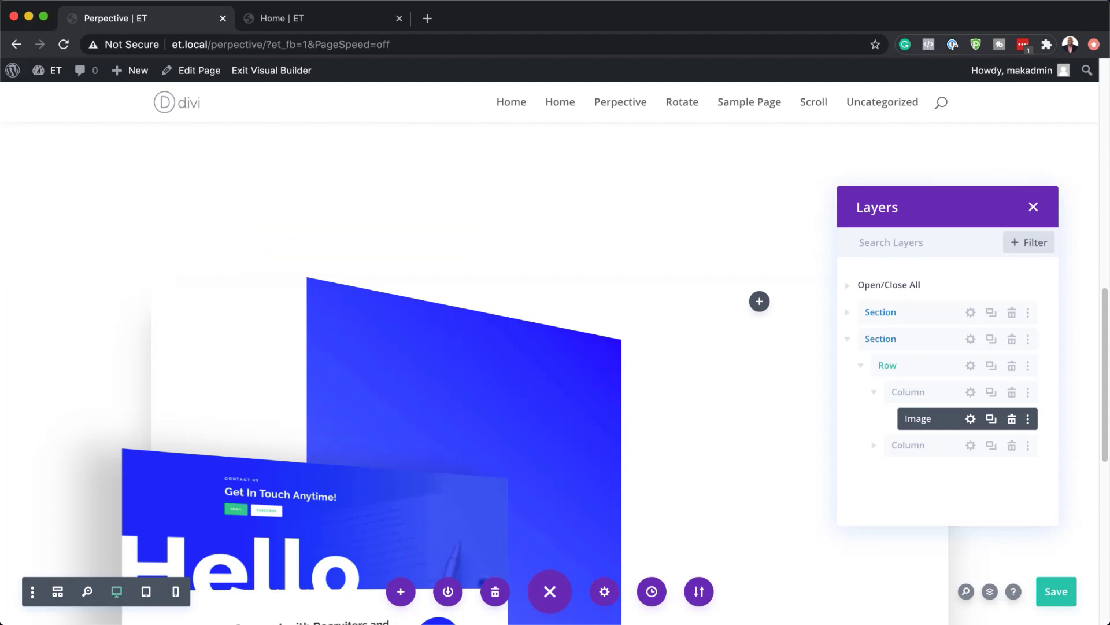
{"action": "left_click", "coordinate": [761, 303]}
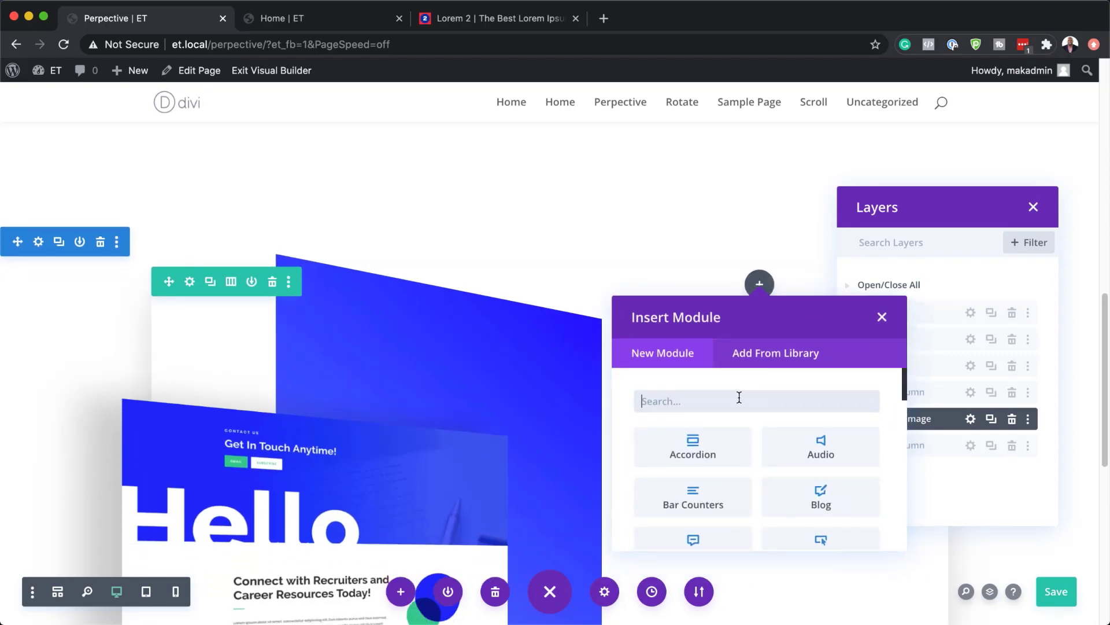
{"action": "type", "text": "text"}
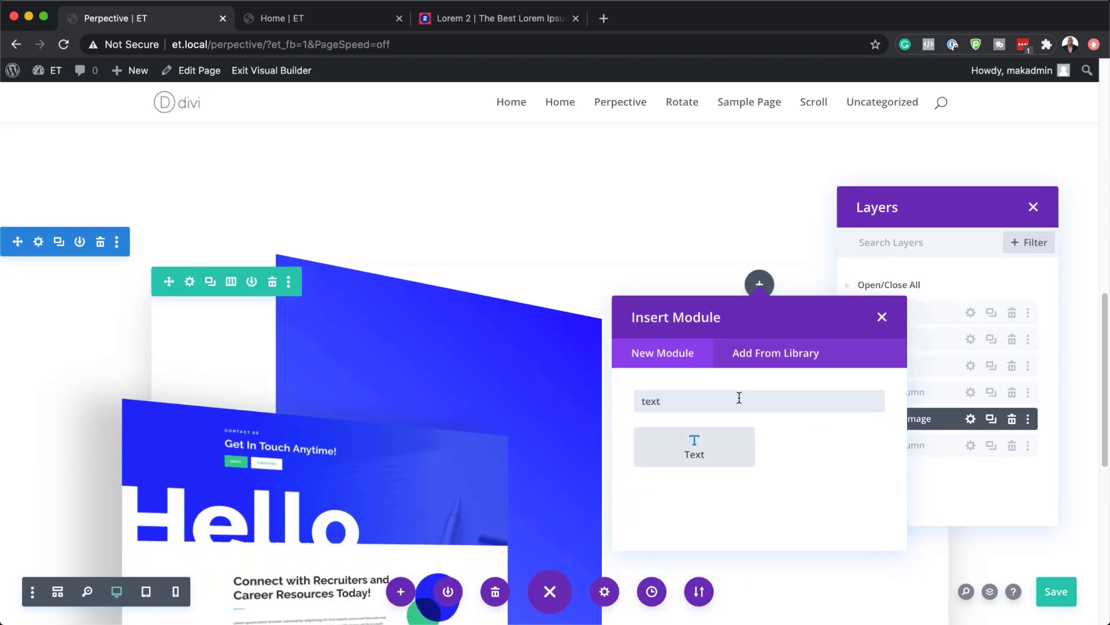
{"action": "left_click", "coordinate": [697, 448]}
{"action": "left_click_drag", "start_coordinate": [200, 451], "coordinate": [10, 360]}
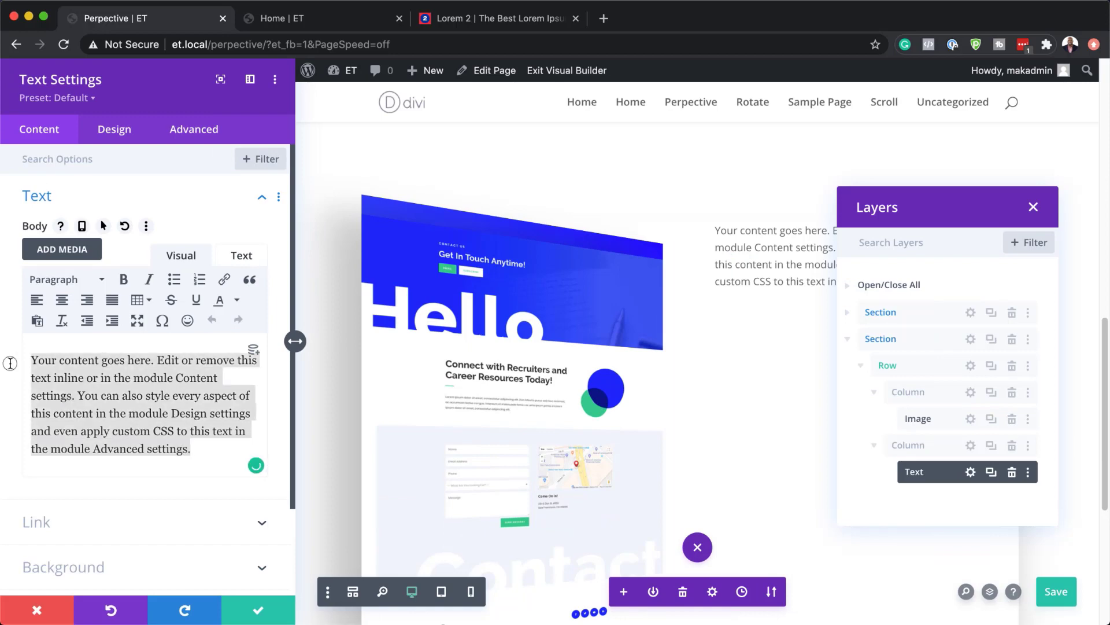
{"action": "type", "text": "Lorem ipsum dolor sit amet, consectetuer adipiscing elit. Donec odio. Quisque volutpat mattis eros. Nullam malesuada erat ut turpis. Suspendisse urna nibh, viverra non, semper suscipit, posuere a, pede."}
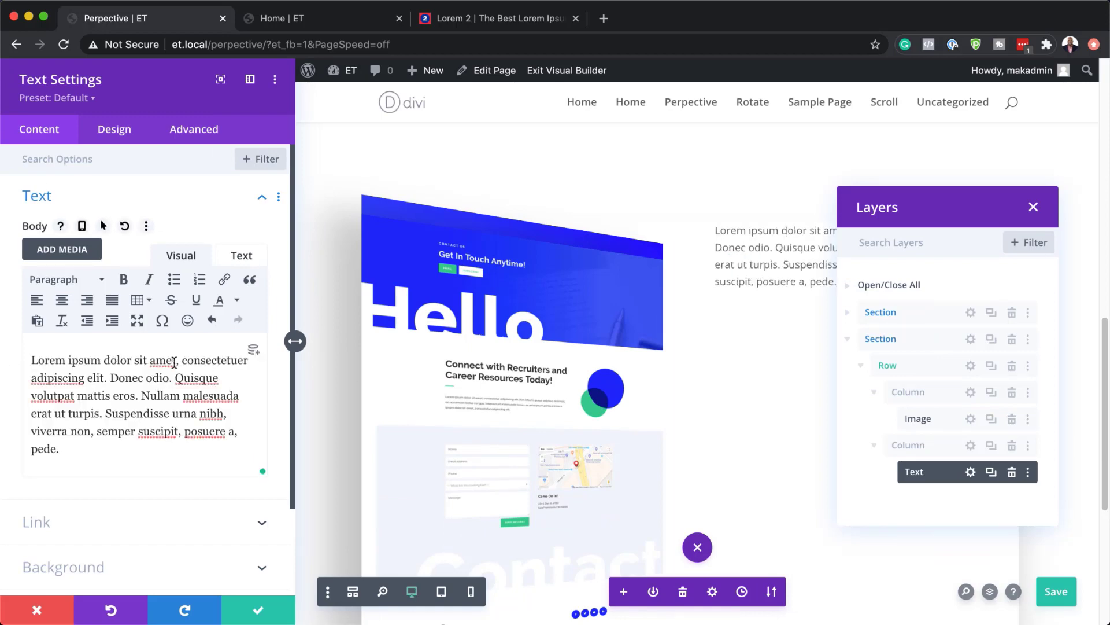
- Split "Lorem ipsum dolor sit amet" onto its own line as a Heading 2, with the paragraph below starting "Dconsectetuer"
{"action": "left_click", "coordinate": [176, 360]}
{"action": "key", "text": "BackSpace"}
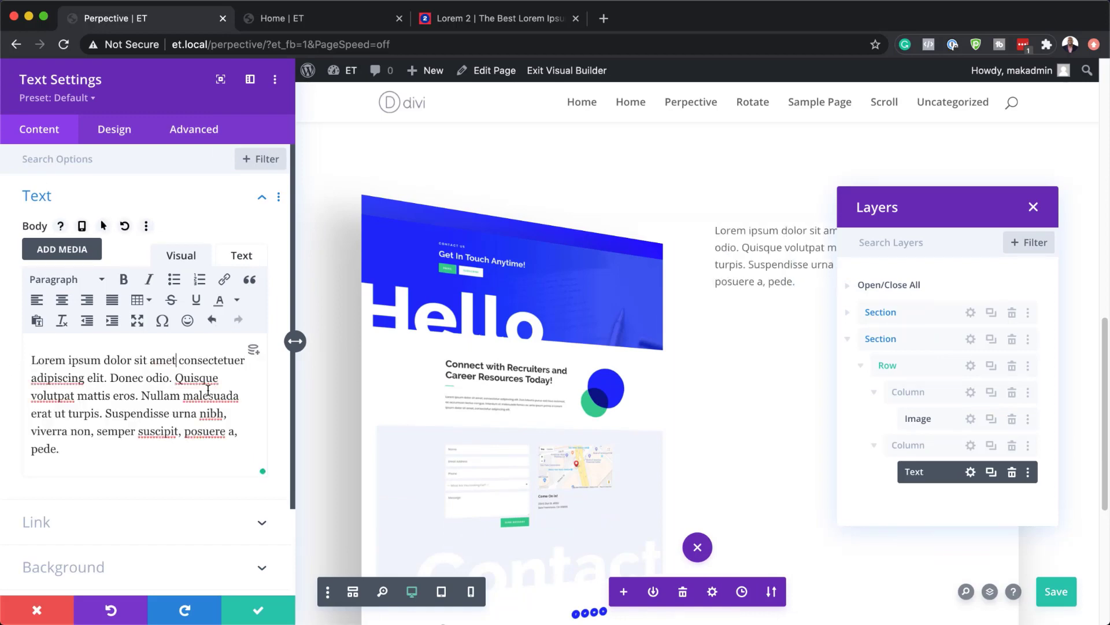
{"action": "key", "text": "Return"}
{"action": "type", "text": "D"}
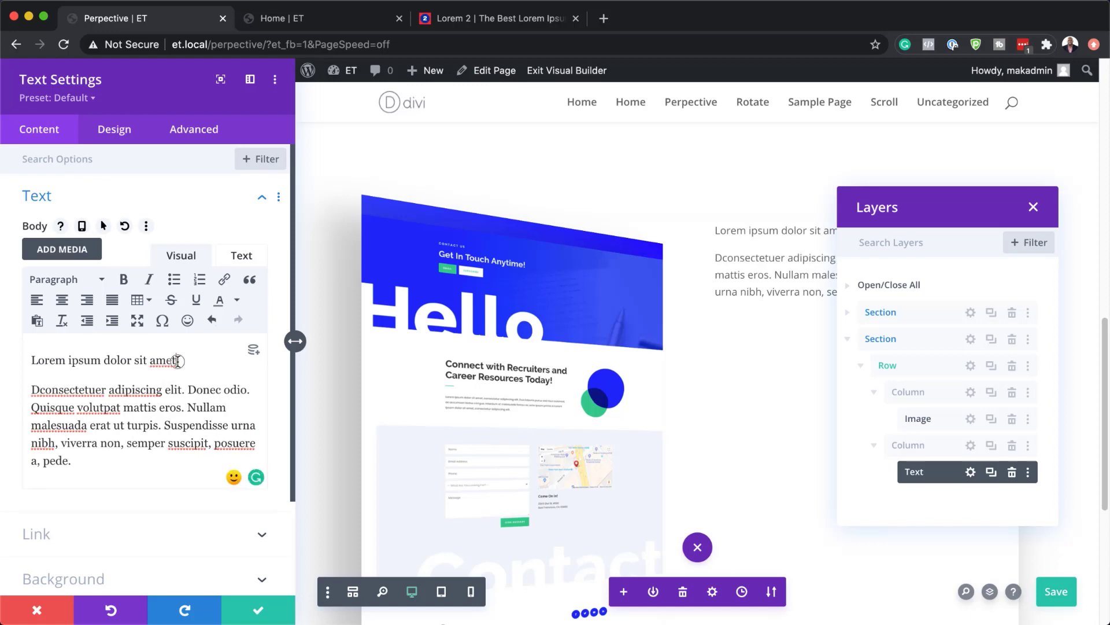
{"action": "left_click_drag", "start_coordinate": [177, 360], "coordinate": [7, 350]}
{"action": "left_click", "coordinate": [78, 279]}
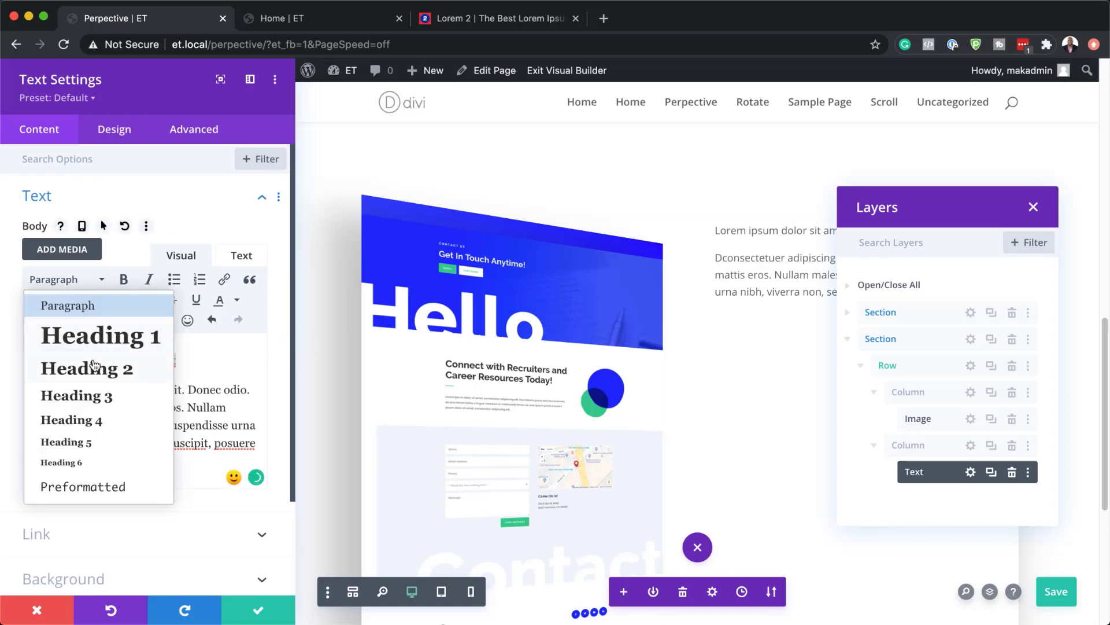
{"action": "left_click", "coordinate": [92, 368]}
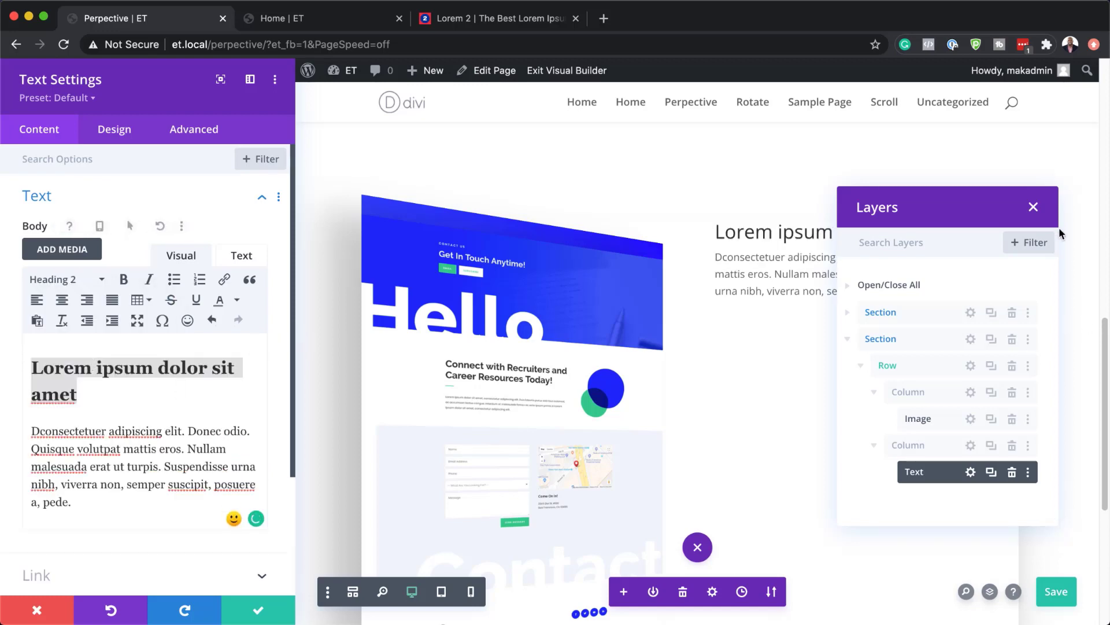
- Close the Layers window and set the Text module's text font to Poppins
{"action": "left_click", "coordinate": [1034, 208]}
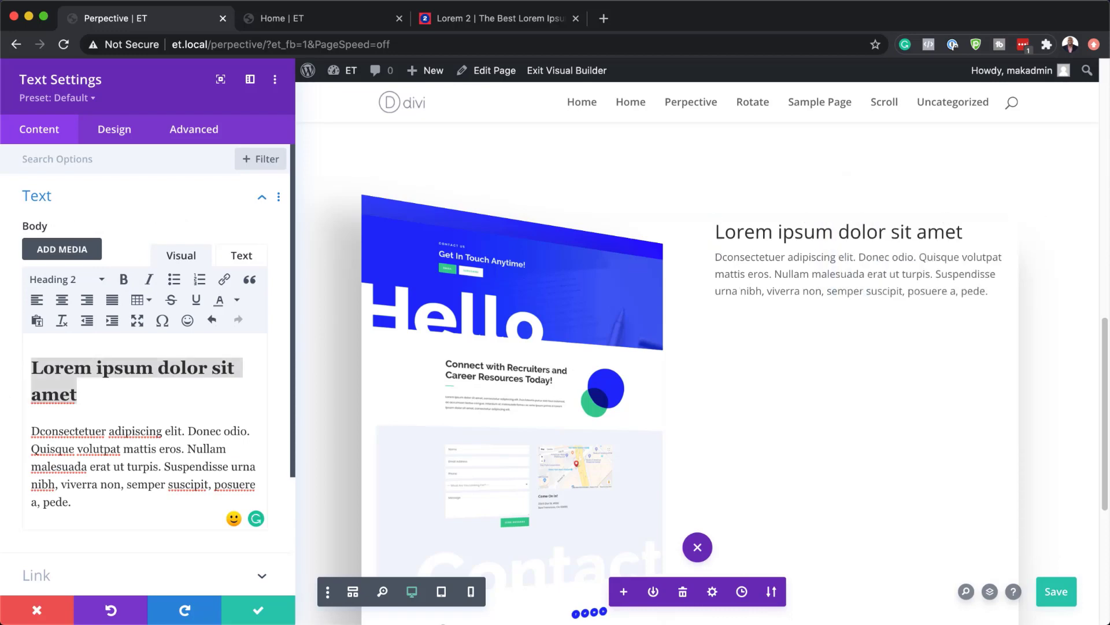
{"action": "left_click", "coordinate": [138, 131]}
{"action": "left_click", "coordinate": [58, 199]}
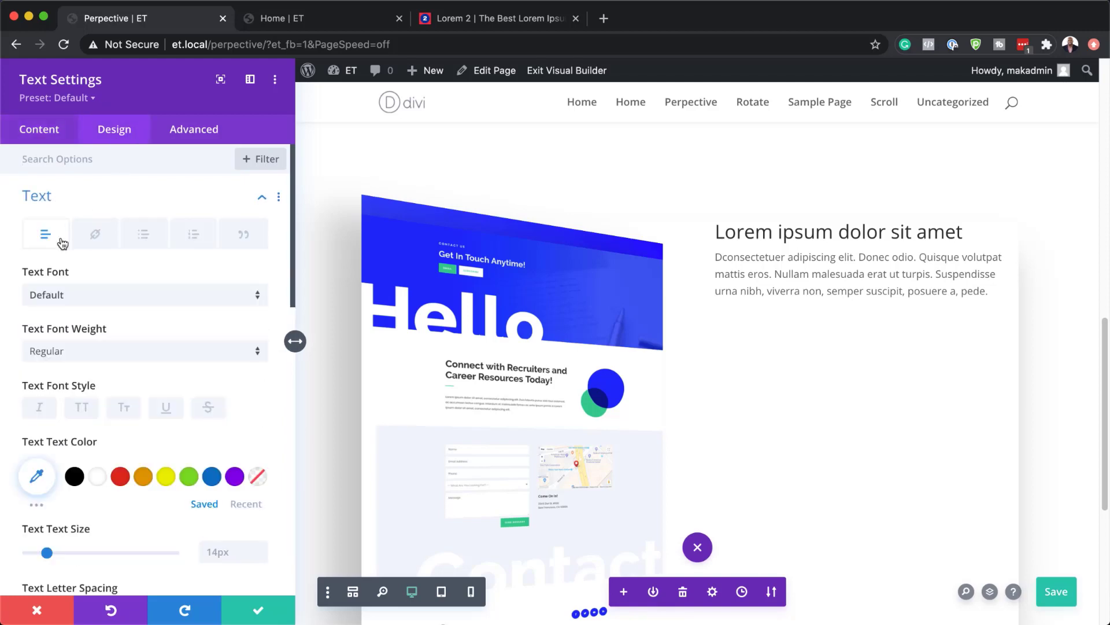
{"action": "left_click", "coordinate": [86, 297]}
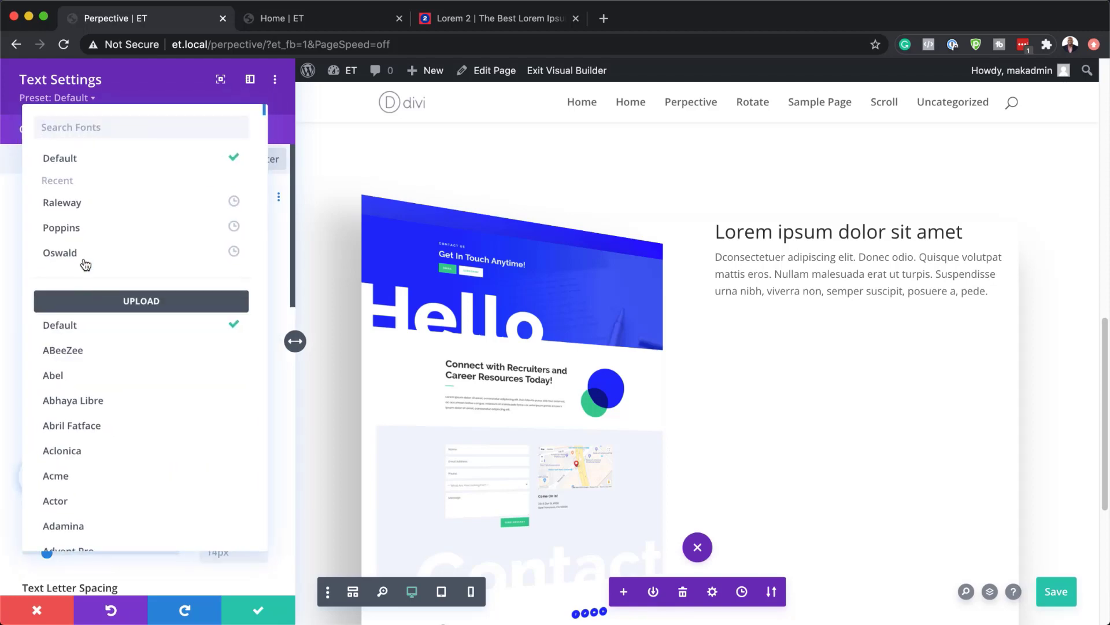
{"action": "left_click", "coordinate": [93, 231]}
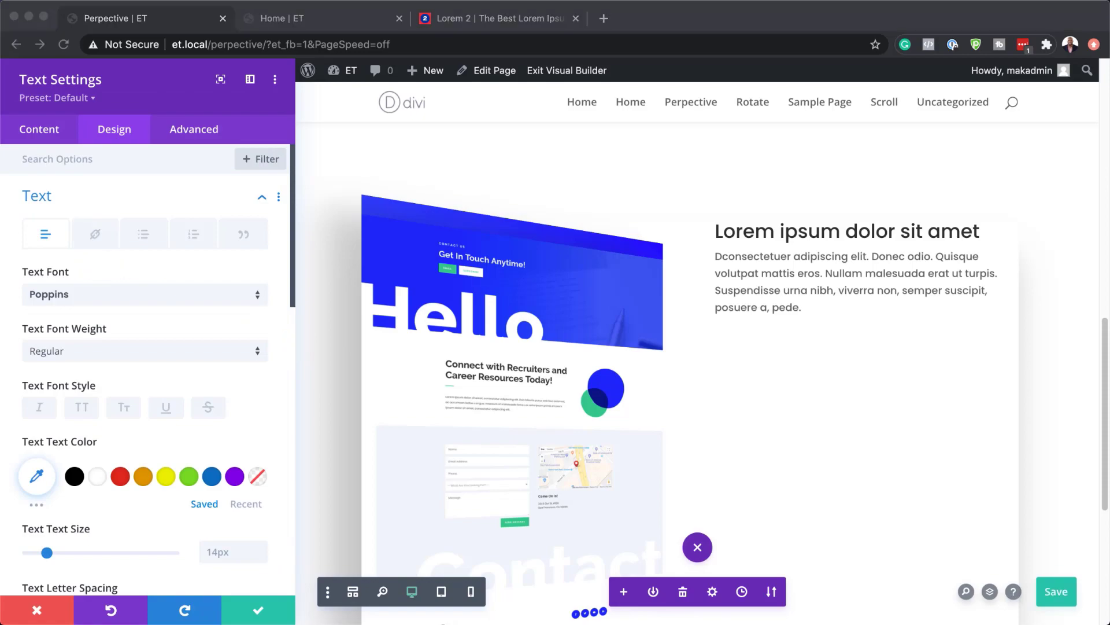
- Set the Text module's body text color to rgba(0,0,0,0.4) and its text size to 16px
{"action": "left_click", "coordinate": [32, 477]}
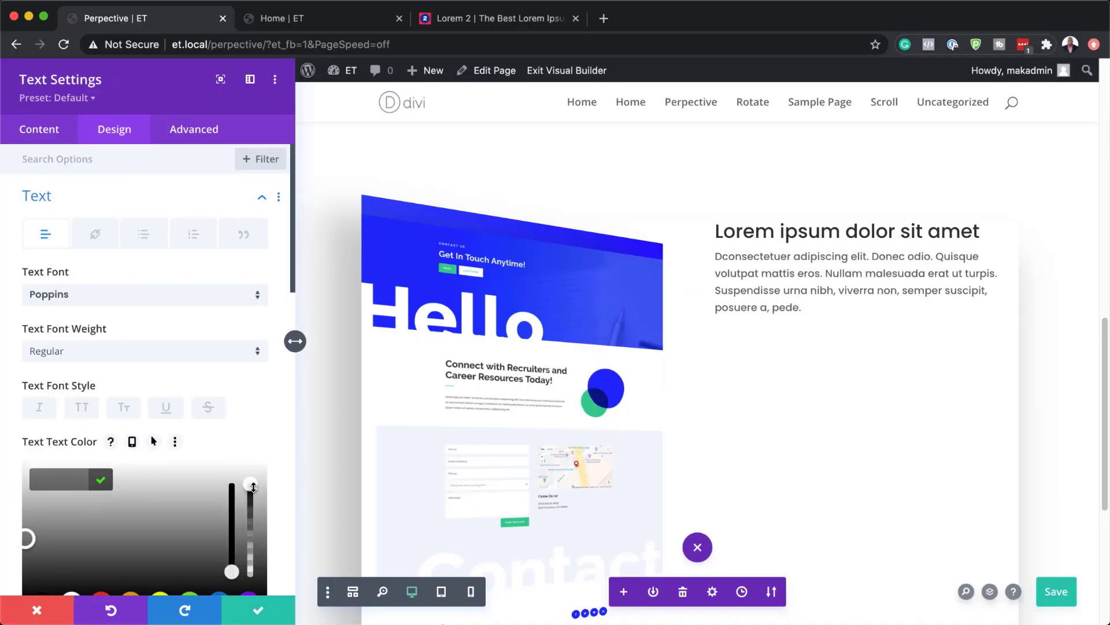
{"action": "left_click_drag", "start_coordinate": [253, 490], "coordinate": [251, 502]}
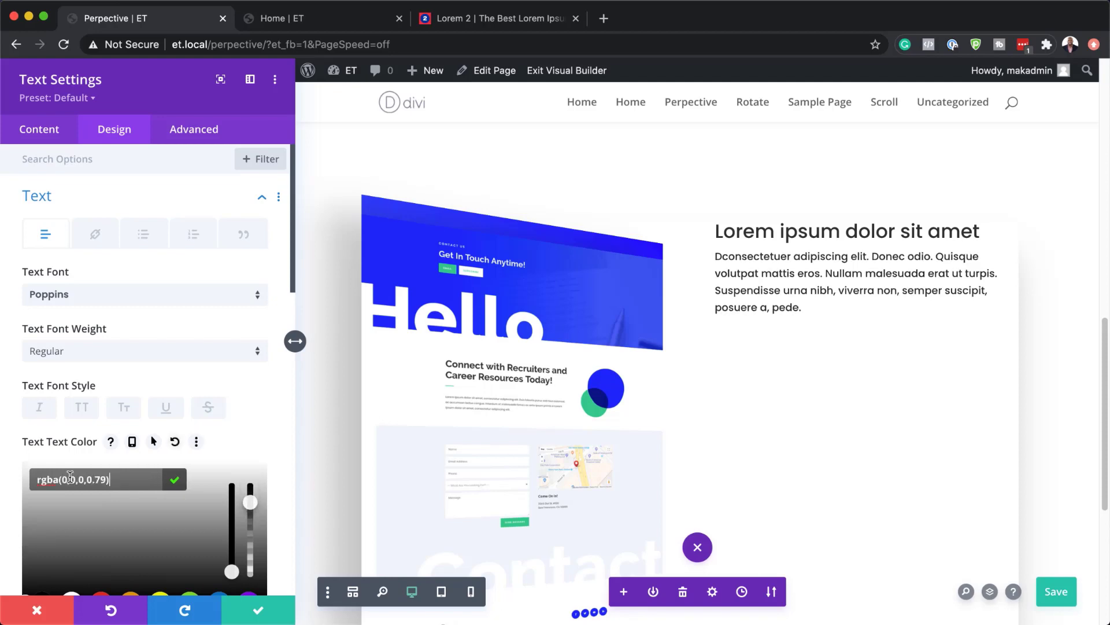
{"action": "left_click_drag", "start_coordinate": [63, 477], "coordinate": [87, 476]}
{"action": "type", "text": "0.4"}
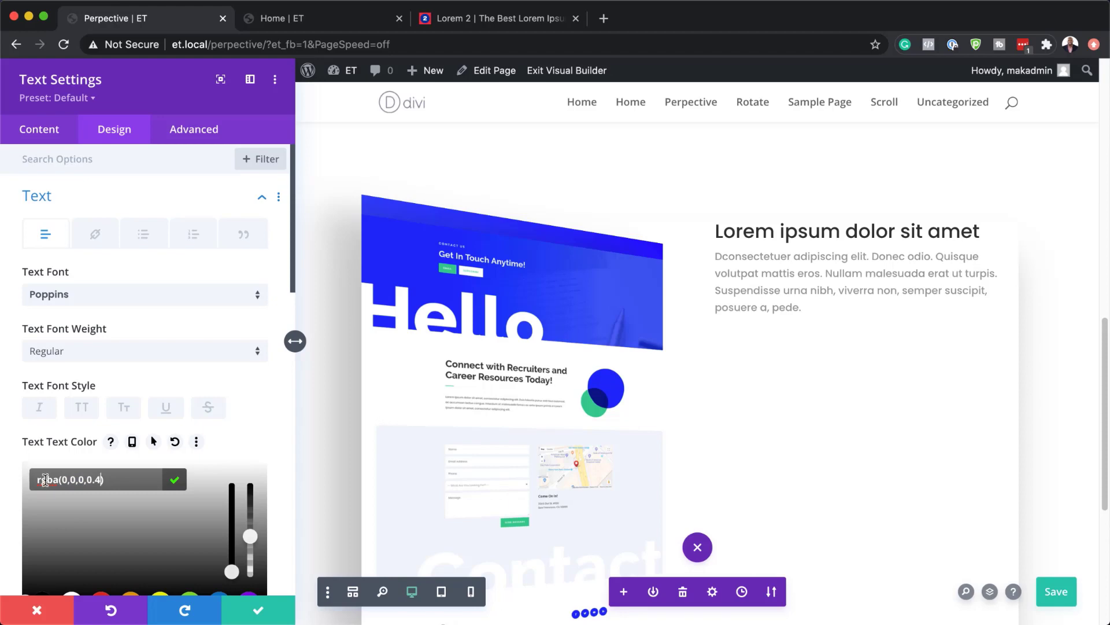
{"action": "scroll", "coordinate": [176, 501], "scroll_direction": "down", "scroll_amount": 8}
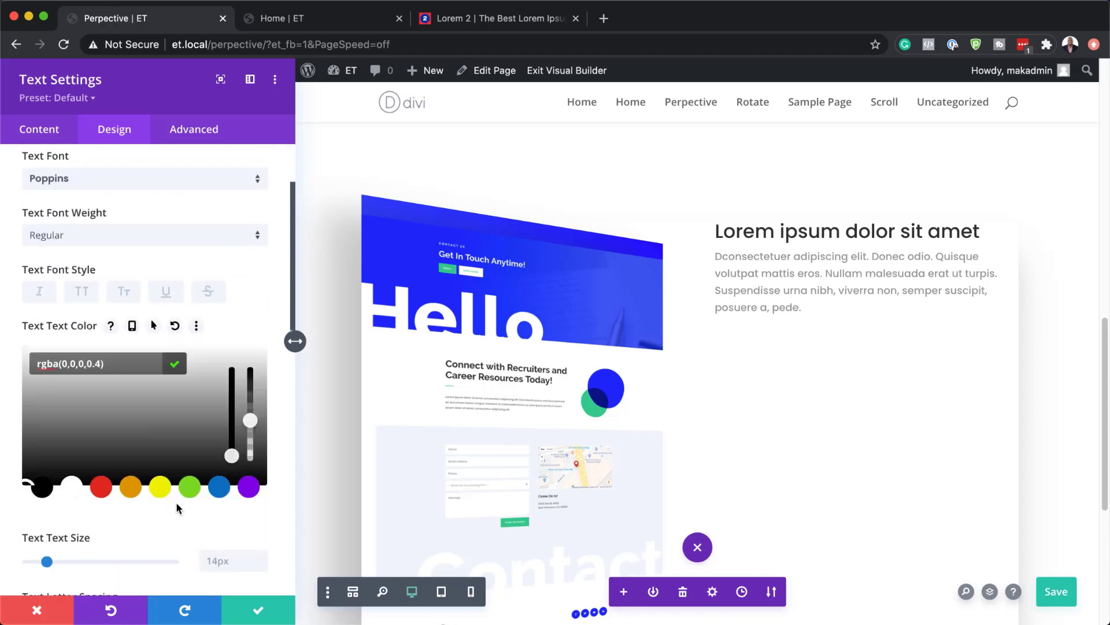
{"action": "left_click", "coordinate": [260, 437]}
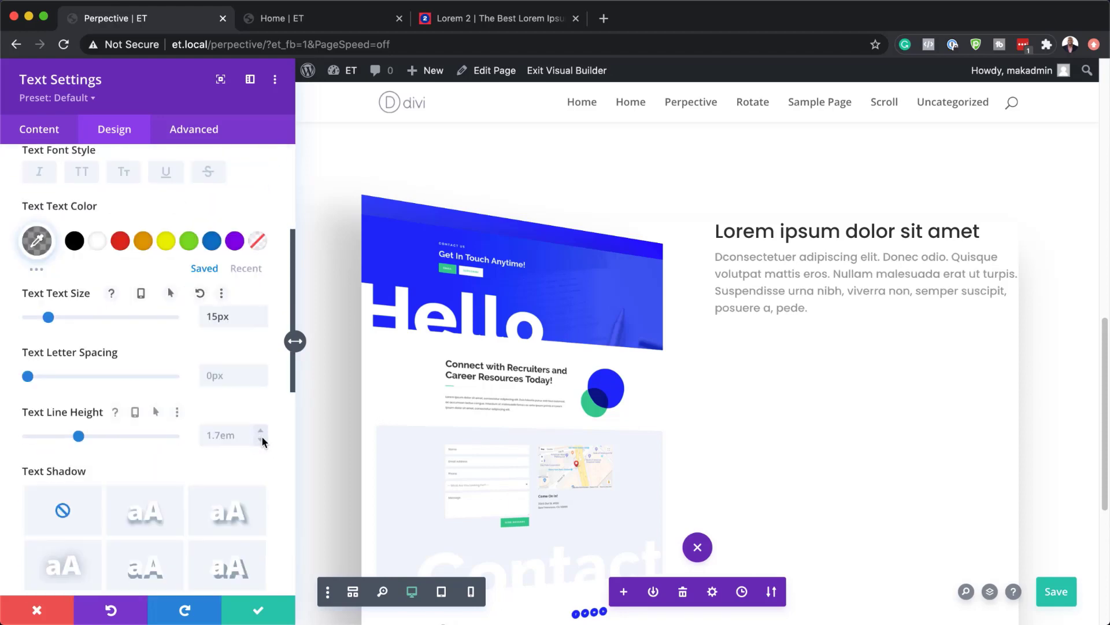
{"action": "left_click", "coordinate": [263, 314]}
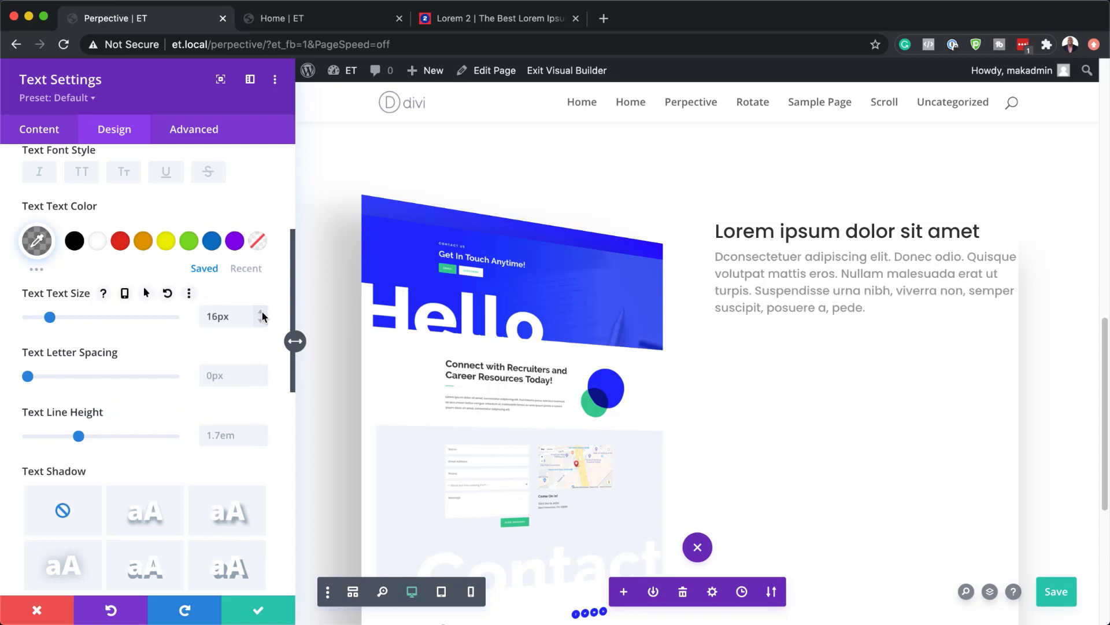
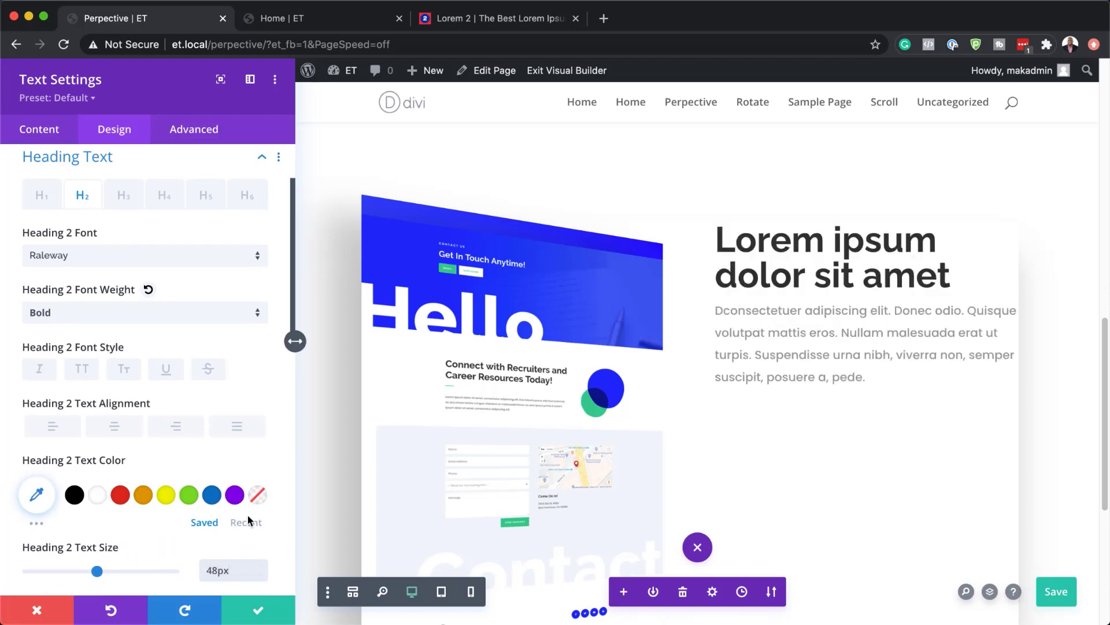
- Set the Heading 2 line height to 1.5em and save the Text module settings
{"action": "scroll", "coordinate": [249, 516], "scroll_direction": "down", "scroll_amount": 5}
{"action": "left_click", "coordinate": [227, 532]}
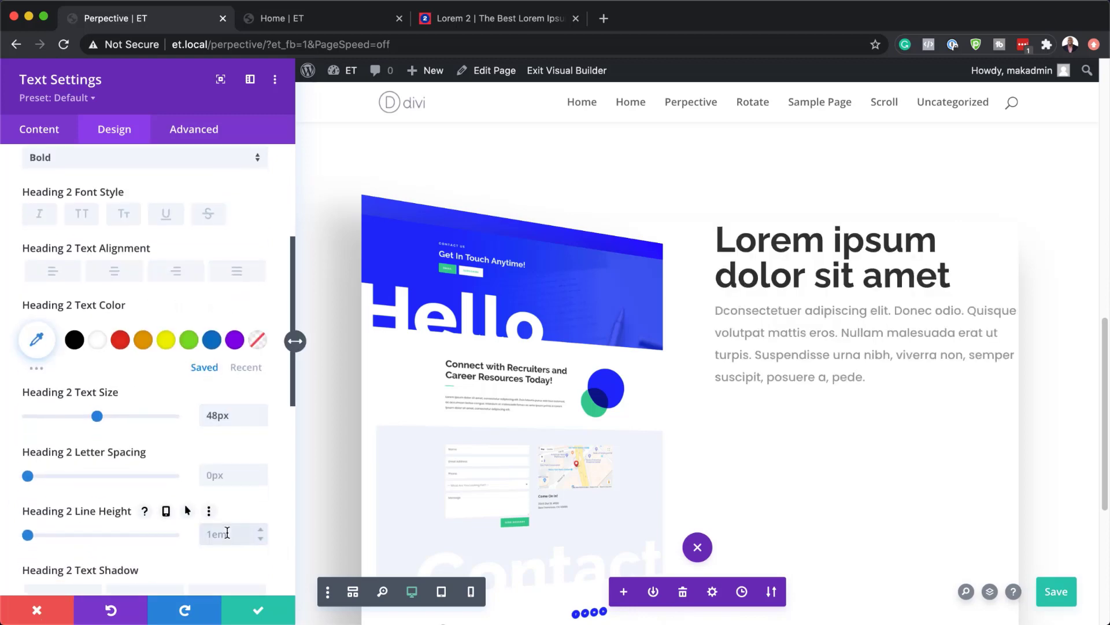
{"action": "type", "text": "1.5em"}
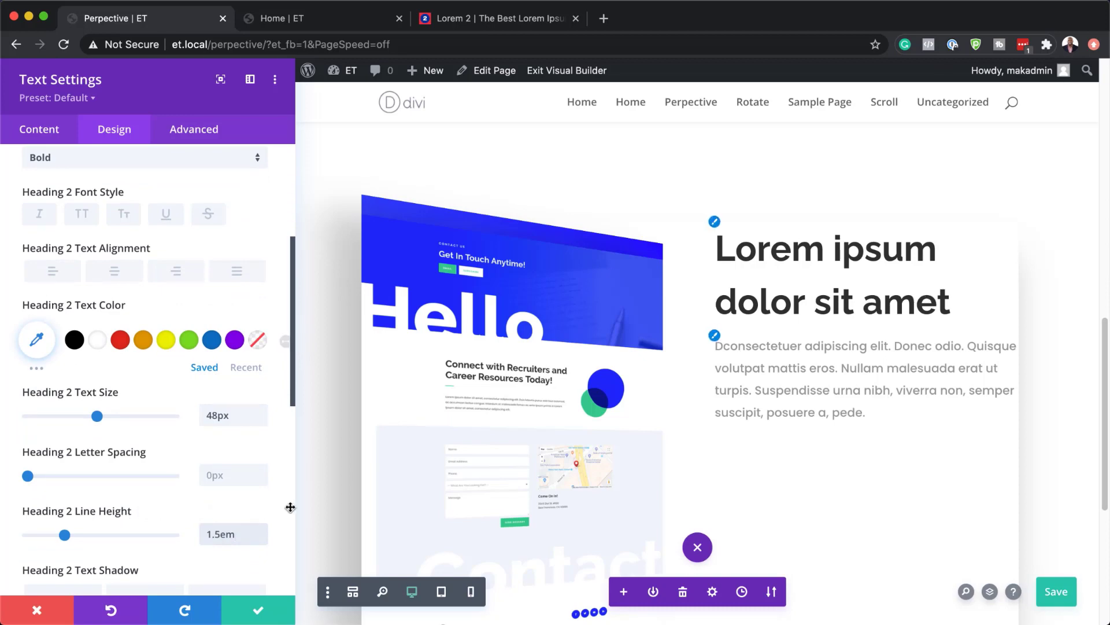
{"action": "left_click", "coordinate": [258, 610]}
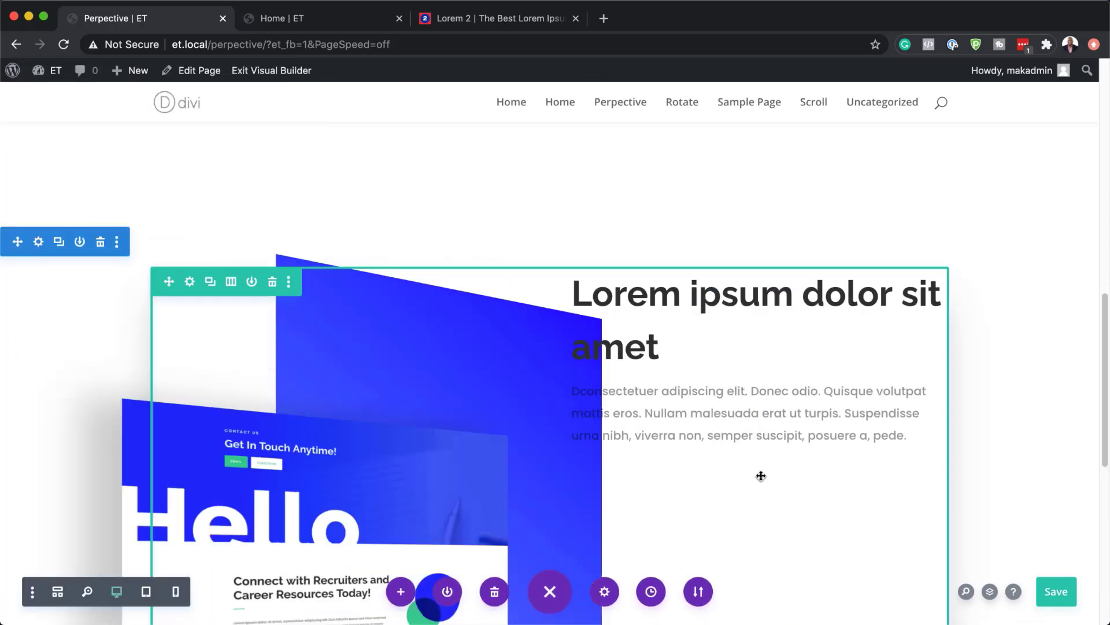
- Insert a Button module below the text in the second column and set its link URL to "#"
{"action": "scroll", "coordinate": [761, 473], "scroll_direction": "down", "scroll_amount": 3}
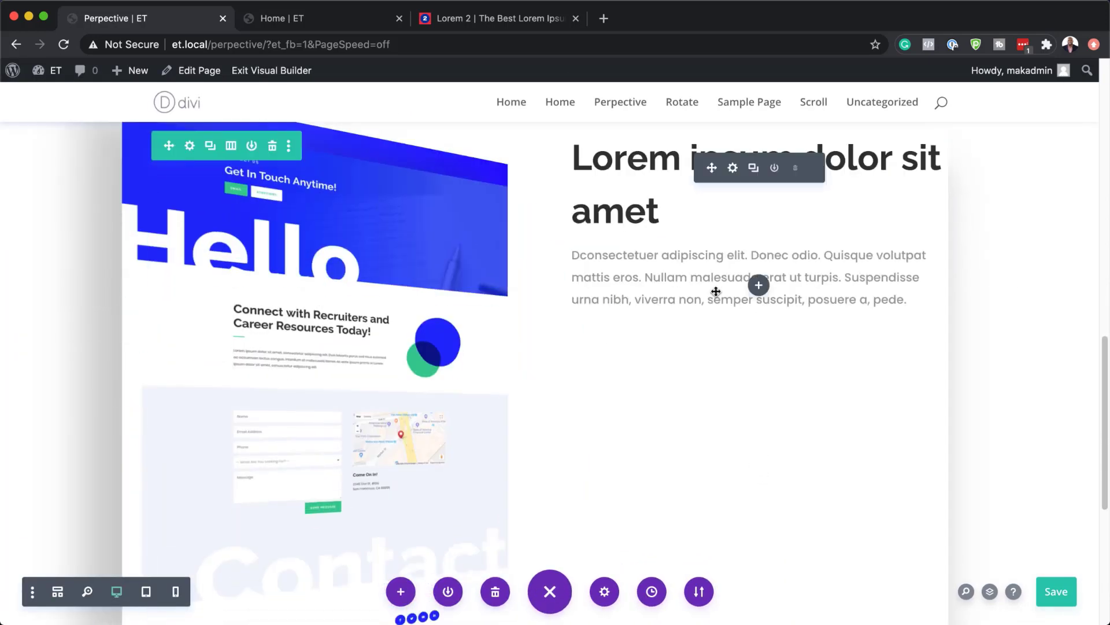
{"action": "left_click", "coordinate": [759, 285]}
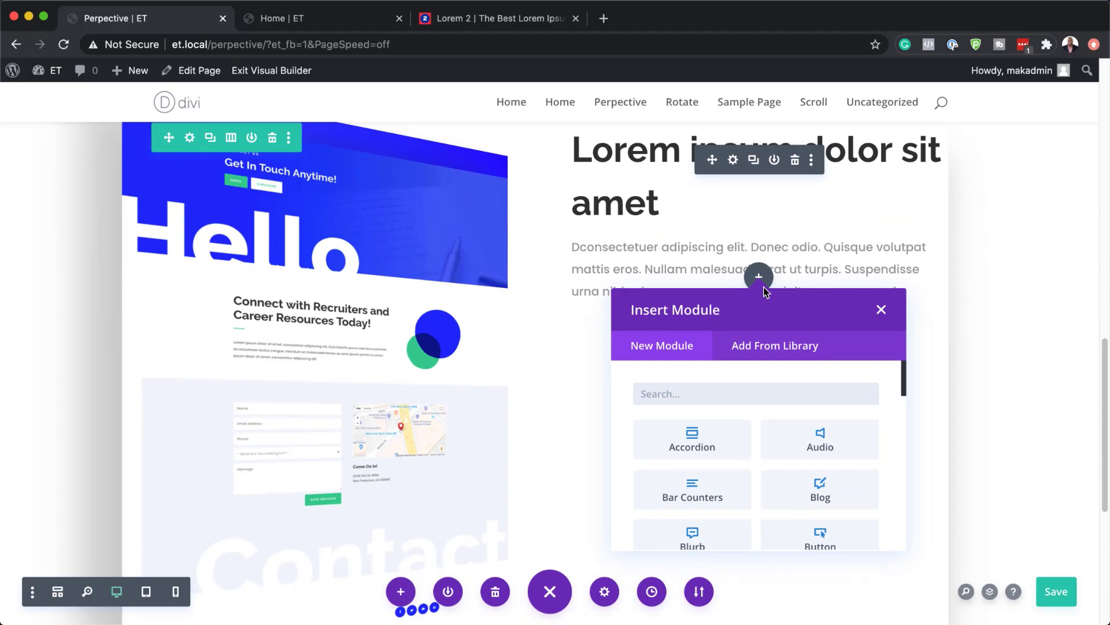
{"action": "type", "text": "butto"}
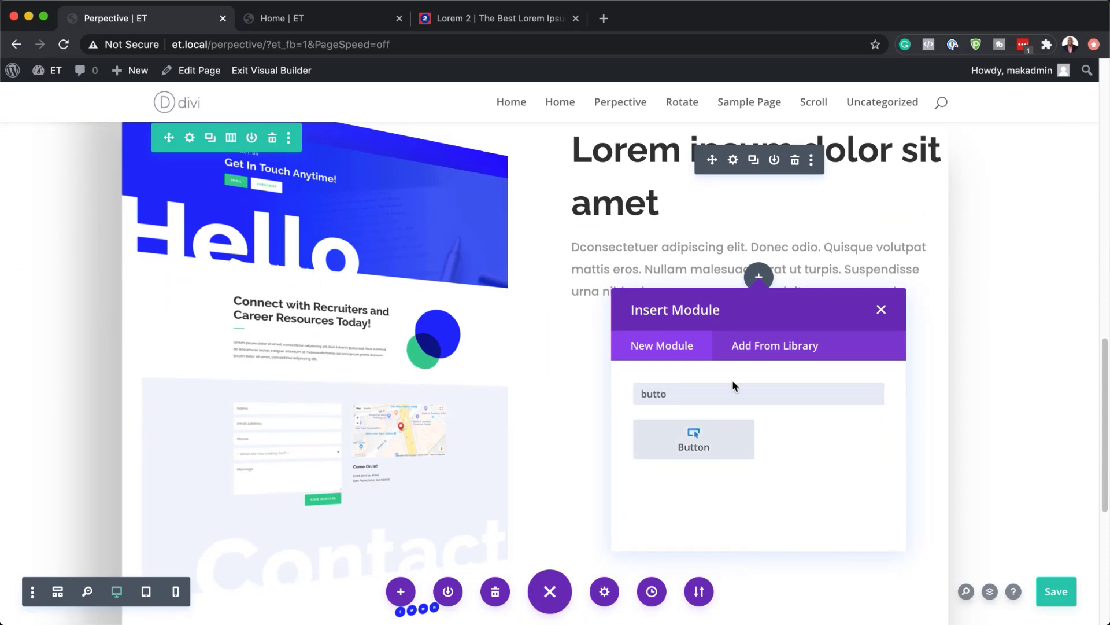
{"action": "left_click", "coordinate": [714, 432]}
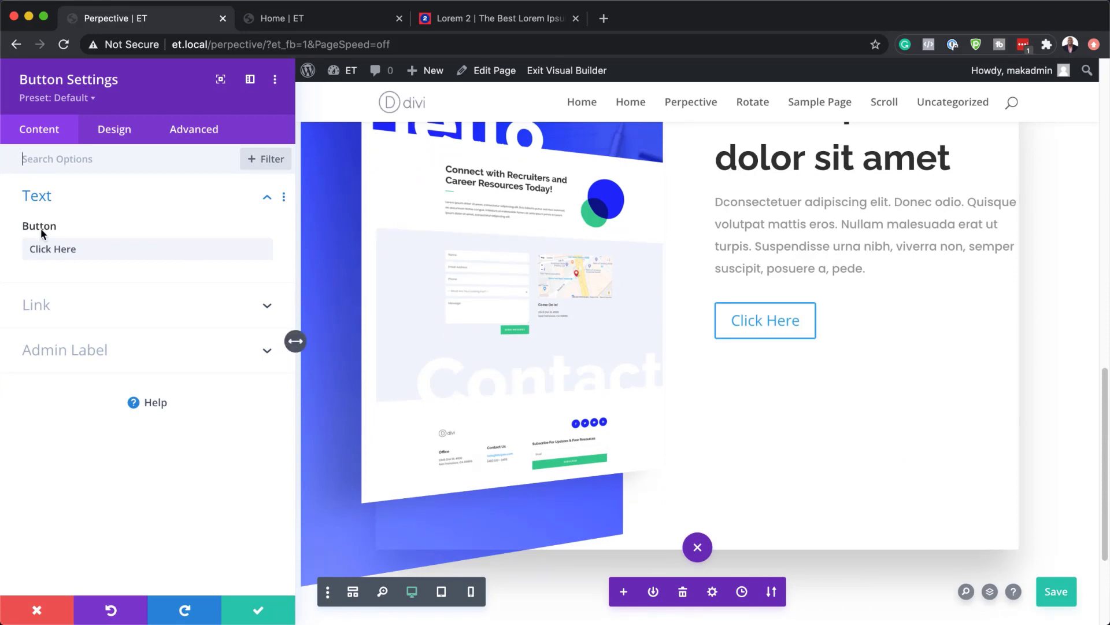
{"action": "left_click", "coordinate": [65, 307]}
{"action": "left_click", "coordinate": [55, 302]}
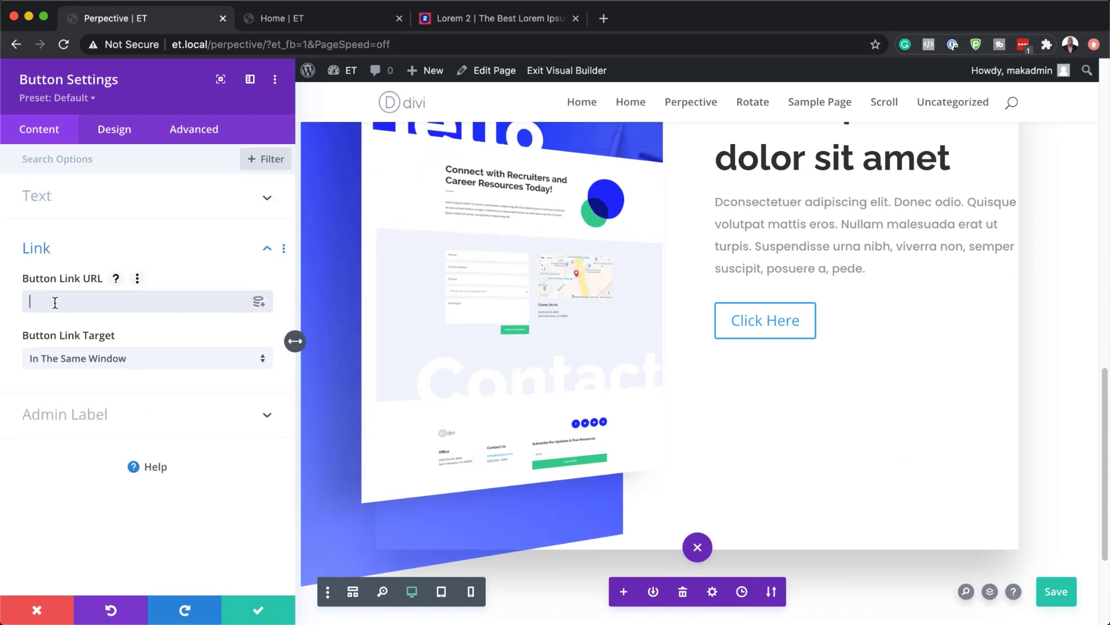
{"action": "type", "text": "#"}
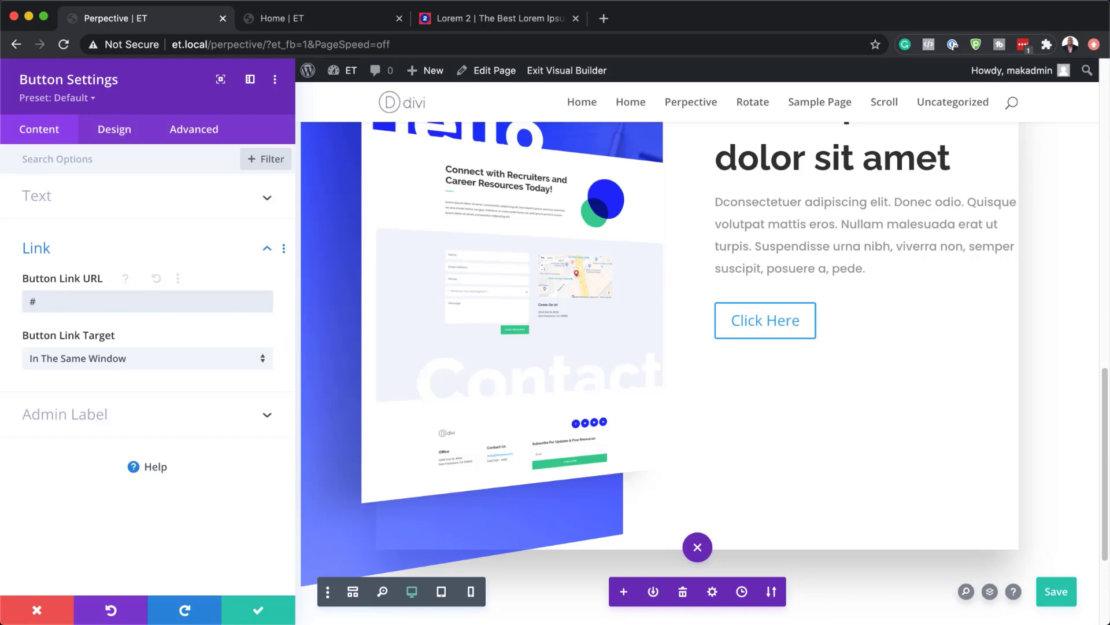
- Enable custom styles for the button and set its background color to #29cb8b
{"action": "key", "text": "super+Tab"}
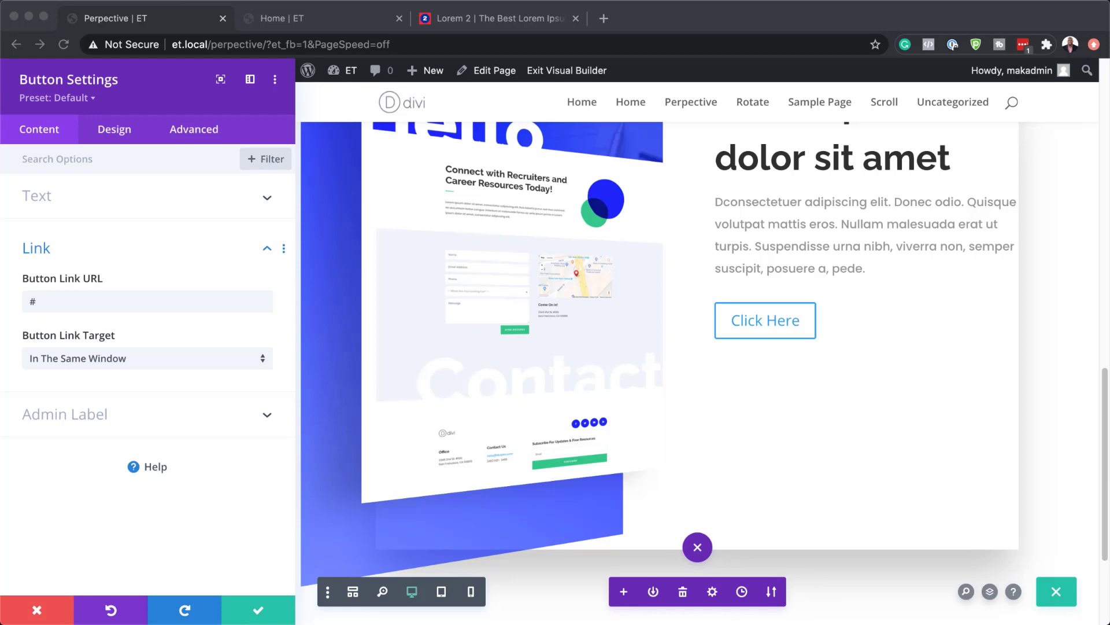
{"action": "left_click", "coordinate": [114, 132]}
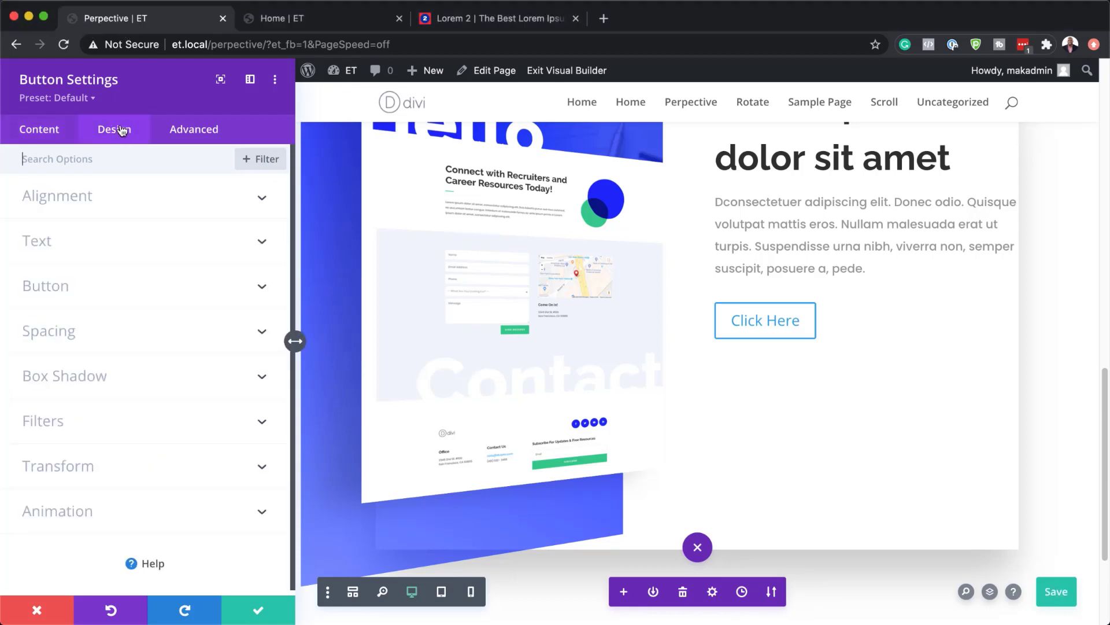
{"action": "left_click", "coordinate": [65, 286]}
{"action": "left_click", "coordinate": [60, 275]}
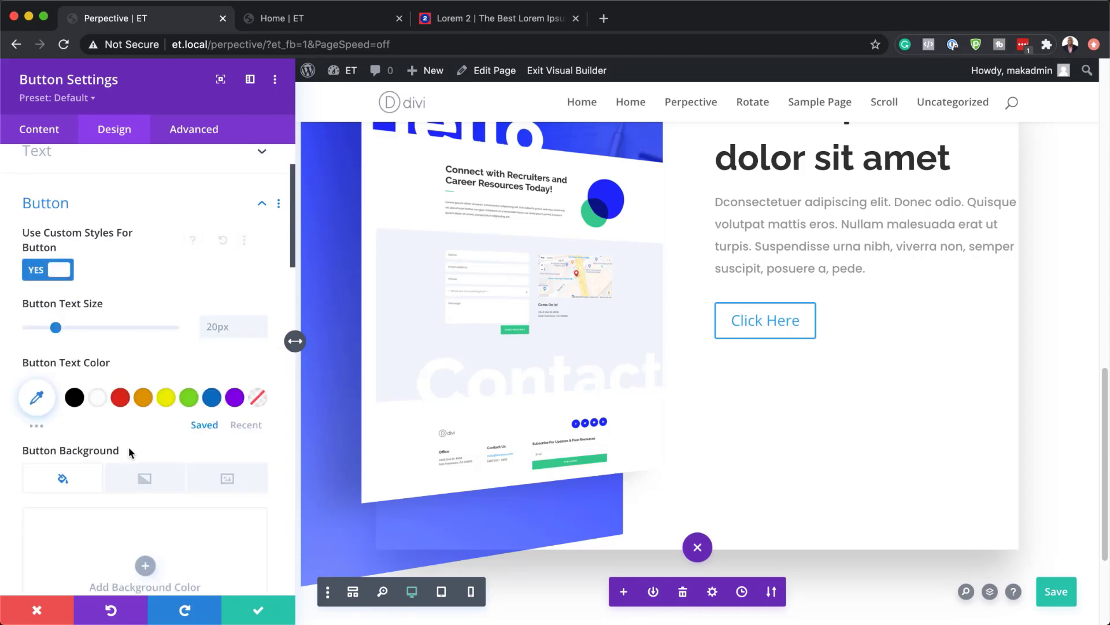
{"action": "scroll", "coordinate": [164, 438], "scroll_direction": "down", "scroll_amount": 5}
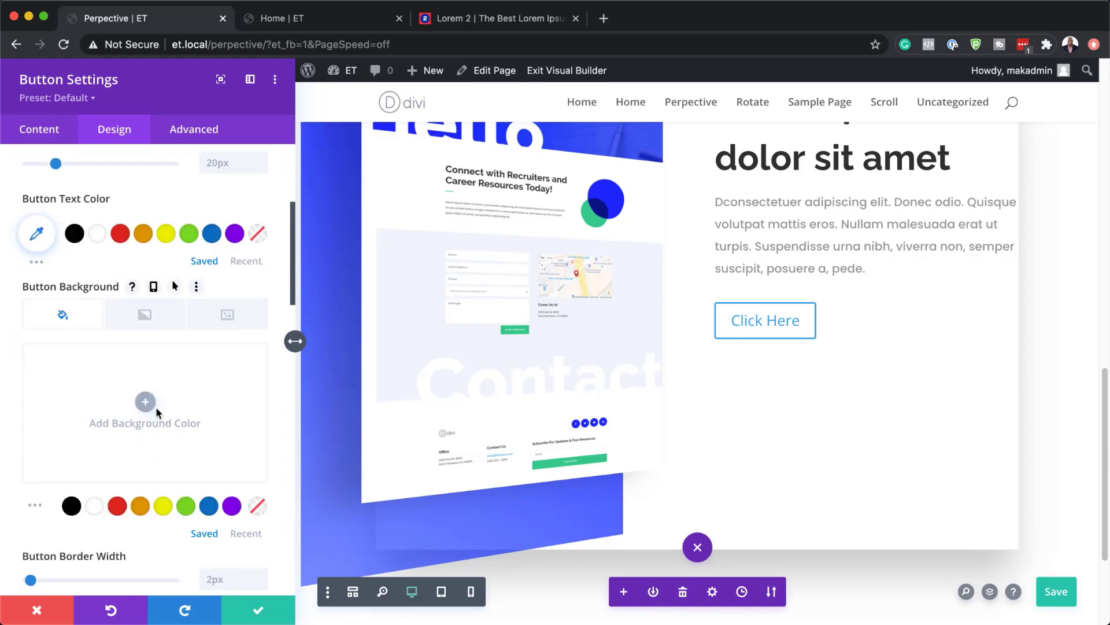
{"action": "left_click", "coordinate": [153, 410]}
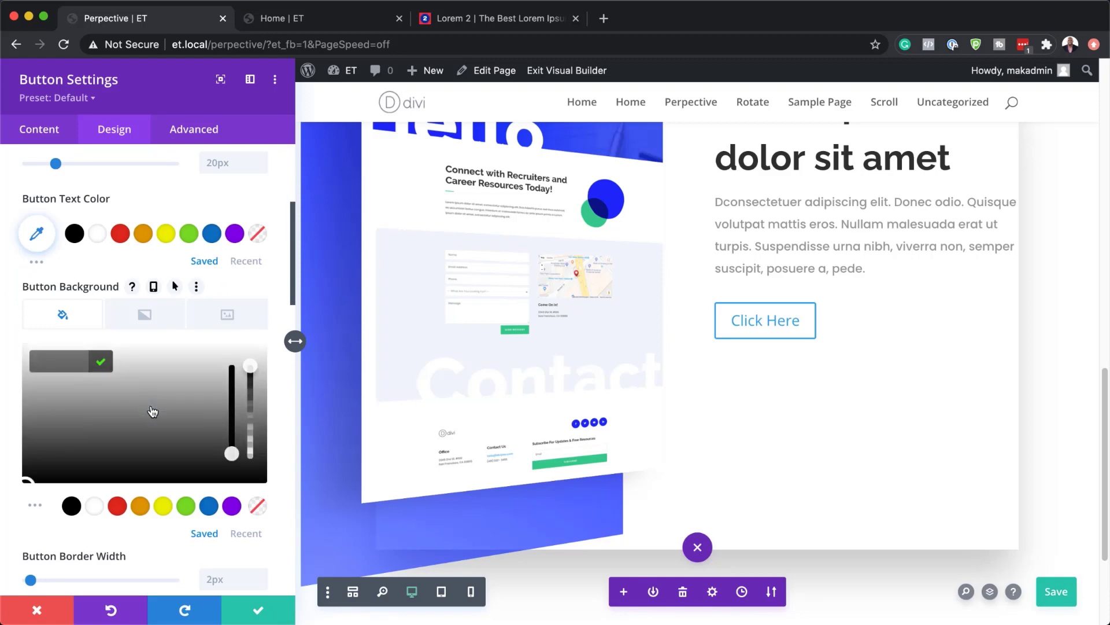
{"action": "left_click", "coordinate": [65, 355]}
{"action": "type", "text": "#29cb8b"}
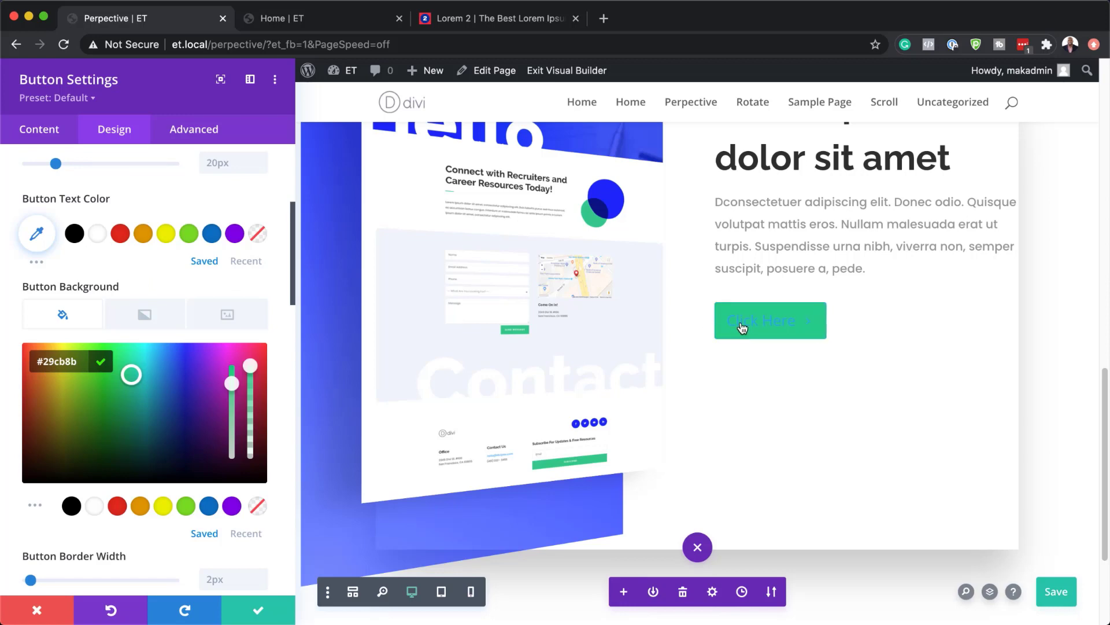
- Set the button's border width to 0px and its text color to white (#ffffff)
{"action": "scroll", "coordinate": [87, 488], "scroll_direction": "down", "scroll_amount": 1}
{"action": "scroll", "coordinate": [86, 488], "scroll_direction": "down", "scroll_amount": 3}
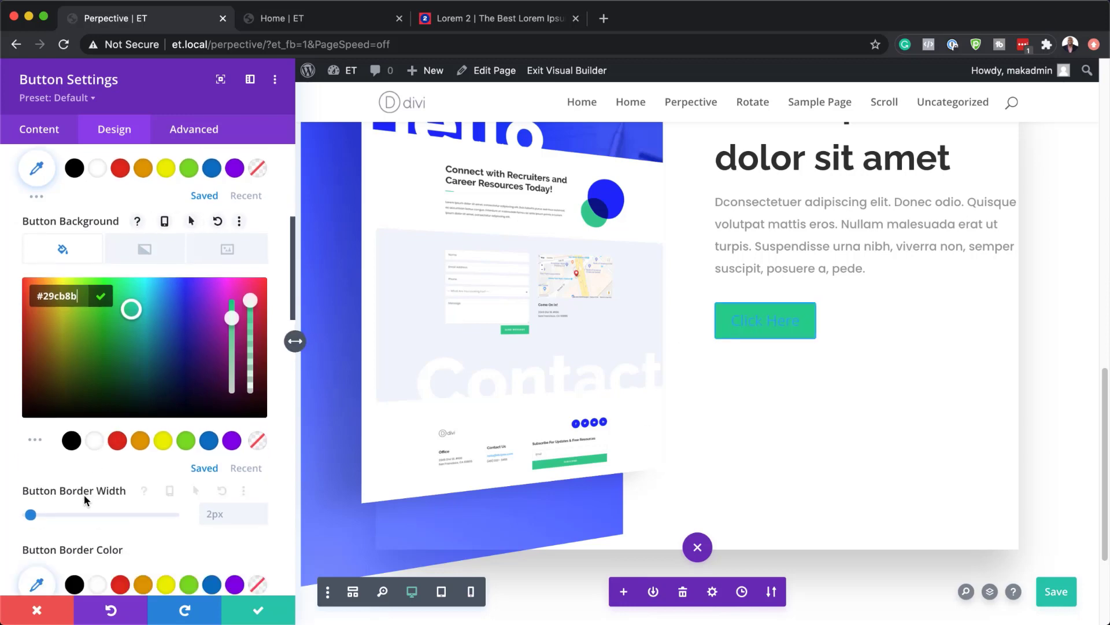
{"action": "left_click_drag", "start_coordinate": [29, 514], "coordinate": [1, 519]}
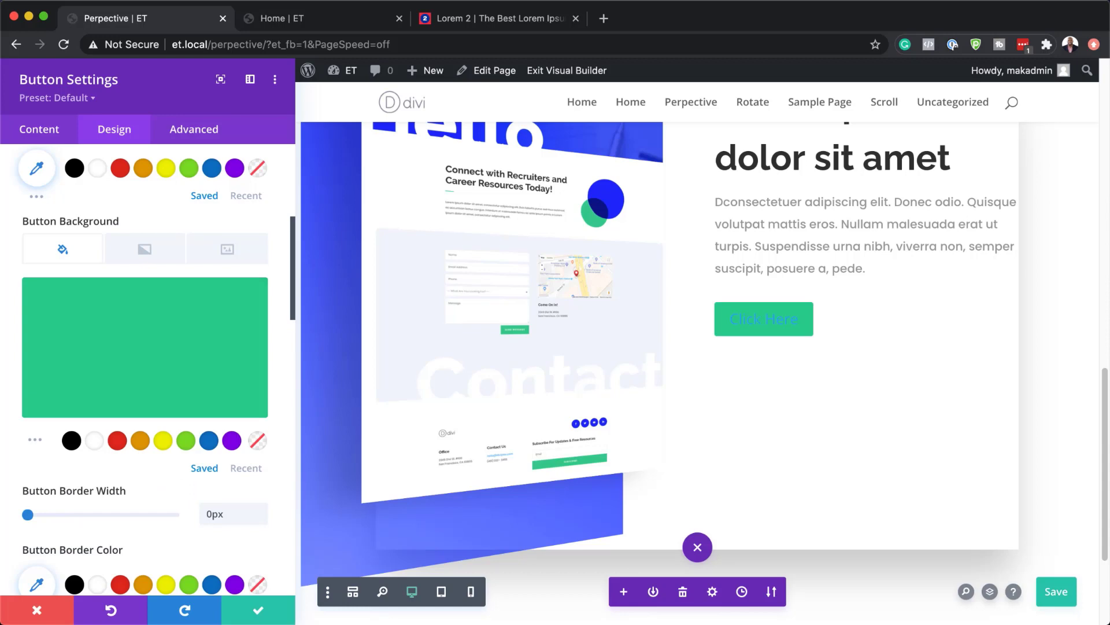
{"action": "scroll", "coordinate": [174, 415], "scroll_direction": "up", "scroll_amount": 3}
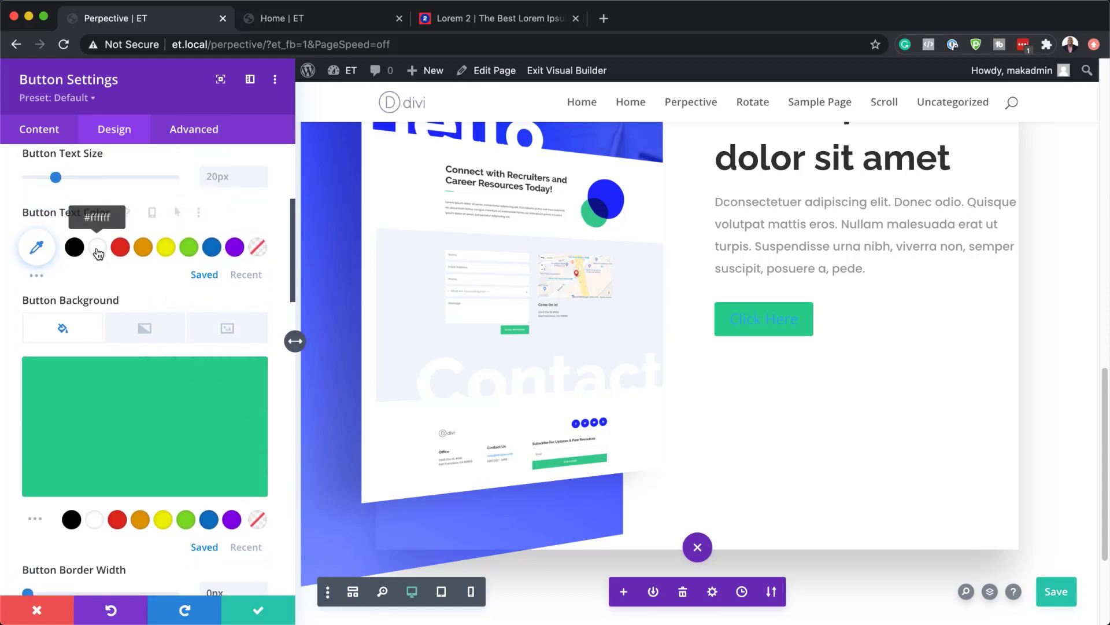
{"action": "left_click", "coordinate": [98, 253]}
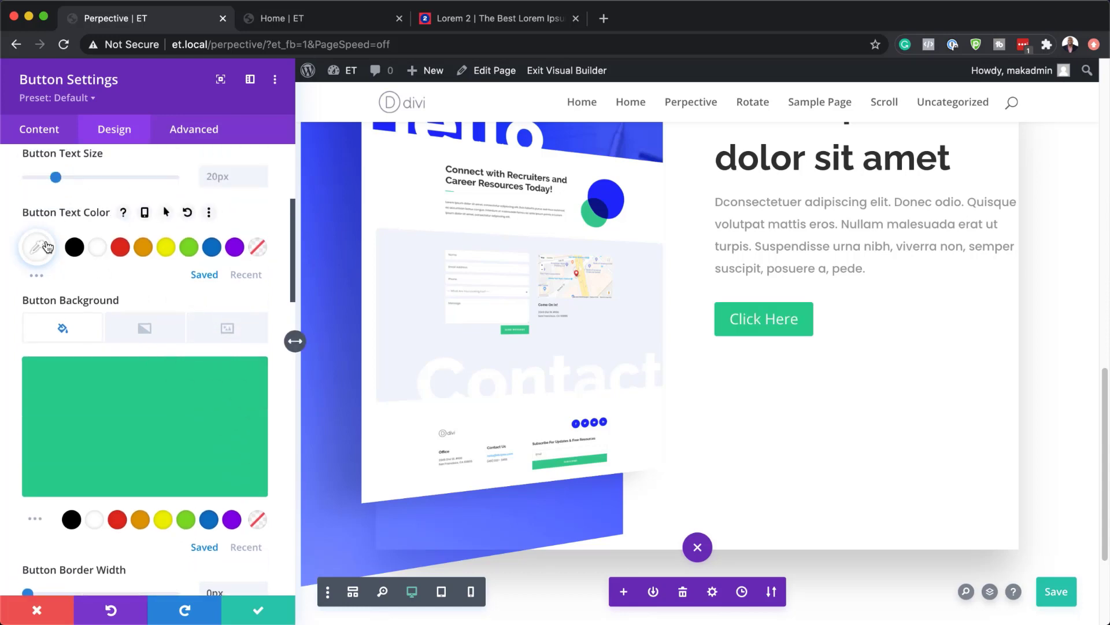
- Set the button's font weight to Bold and its font style to all uppercase
{"action": "scroll", "coordinate": [179, 434], "scroll_direction": "down", "scroll_amount": 1}
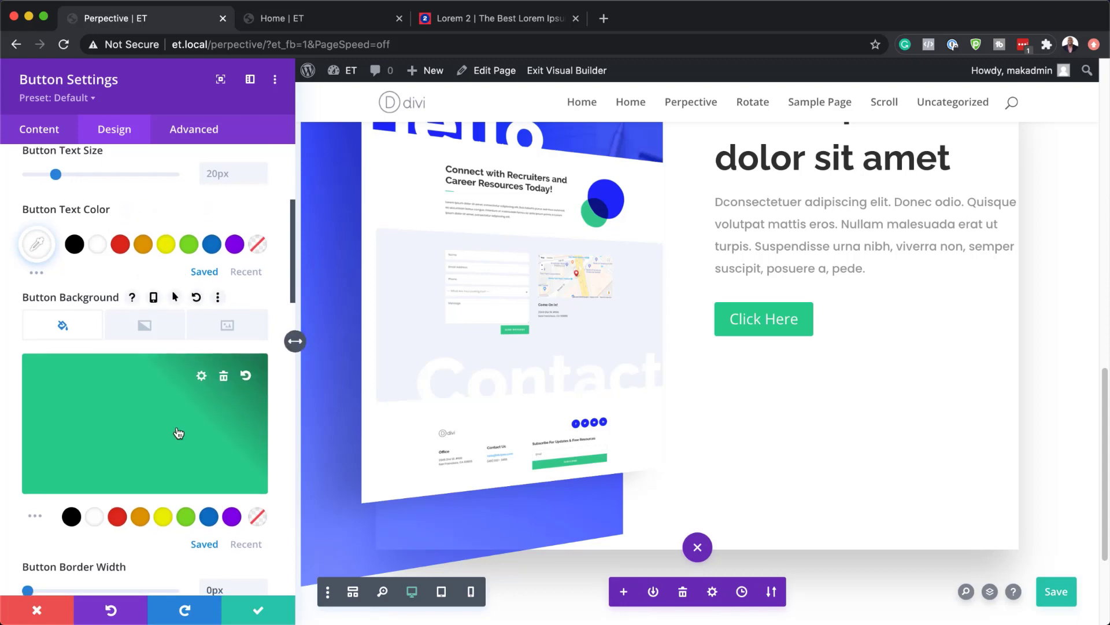
{"action": "scroll", "coordinate": [178, 431], "scroll_direction": "down", "scroll_amount": 4}
{"action": "scroll", "coordinate": [177, 429], "scroll_direction": "up", "scroll_amount": 3}
{"action": "scroll", "coordinate": [177, 429], "scroll_direction": "down", "scroll_amount": 15}
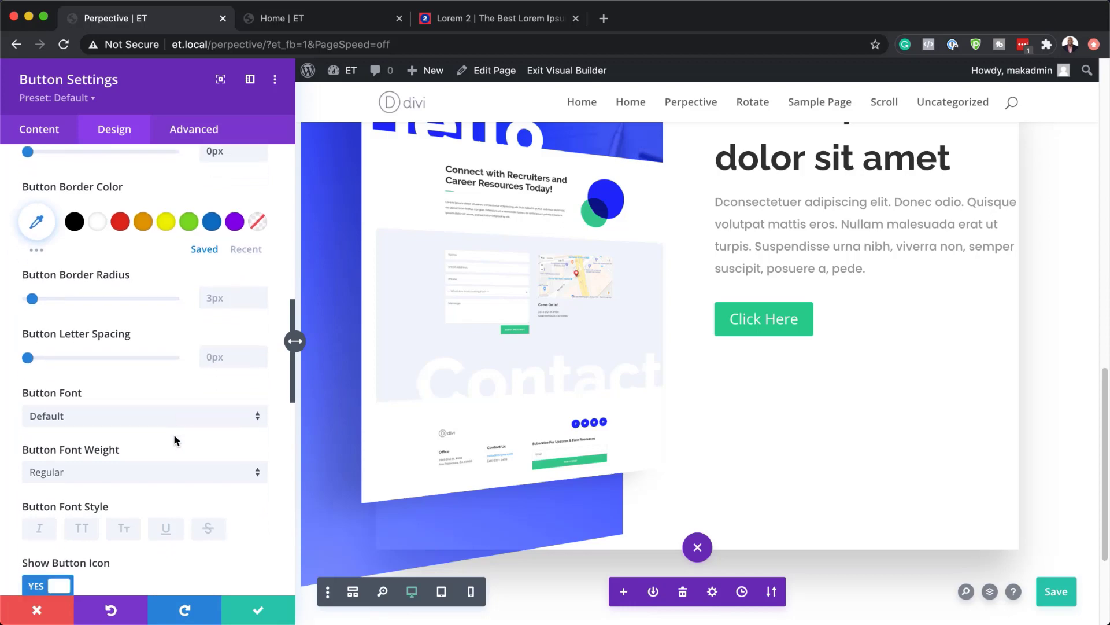
{"action": "left_click", "coordinate": [151, 471]}
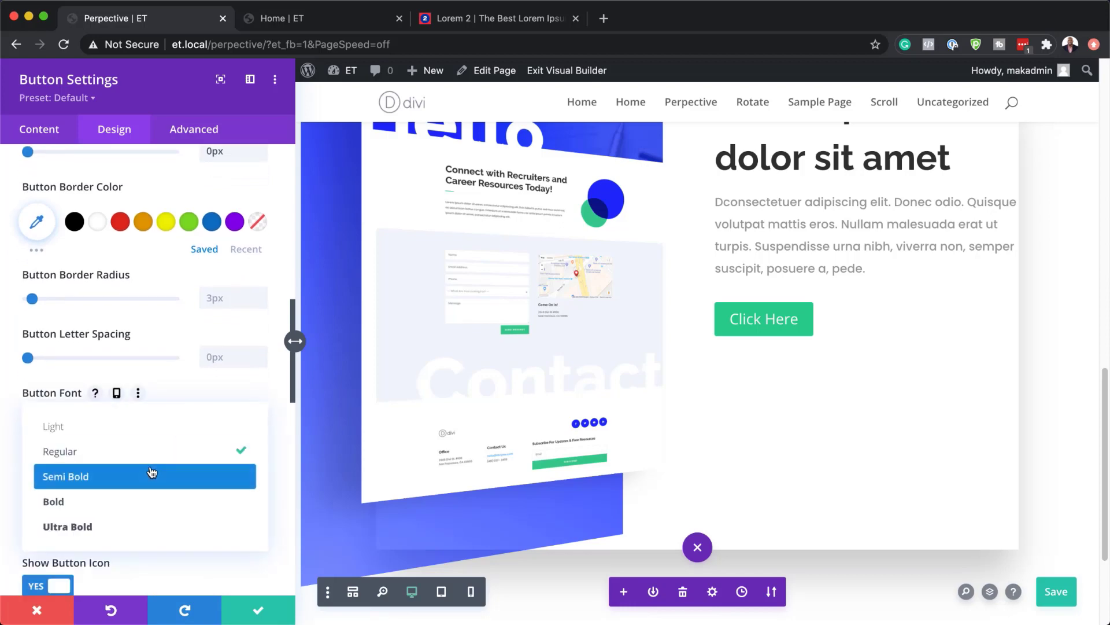
{"action": "left_click", "coordinate": [128, 499]}
{"action": "scroll", "coordinate": [127, 481], "scroll_direction": "down", "scroll_amount": 4}
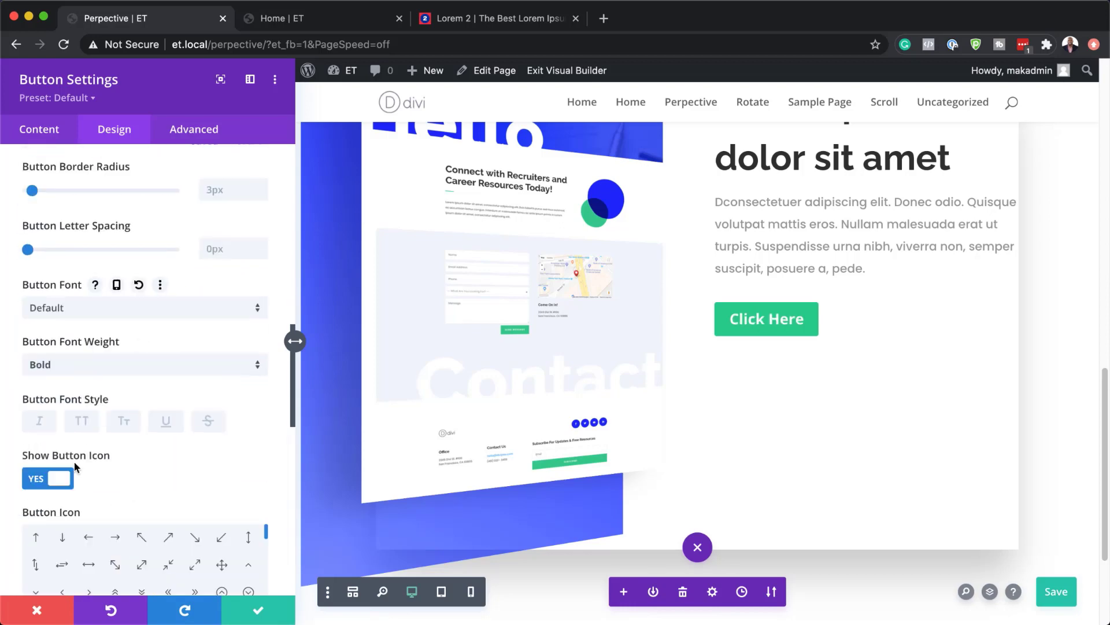
{"action": "left_click", "coordinate": [89, 423]}
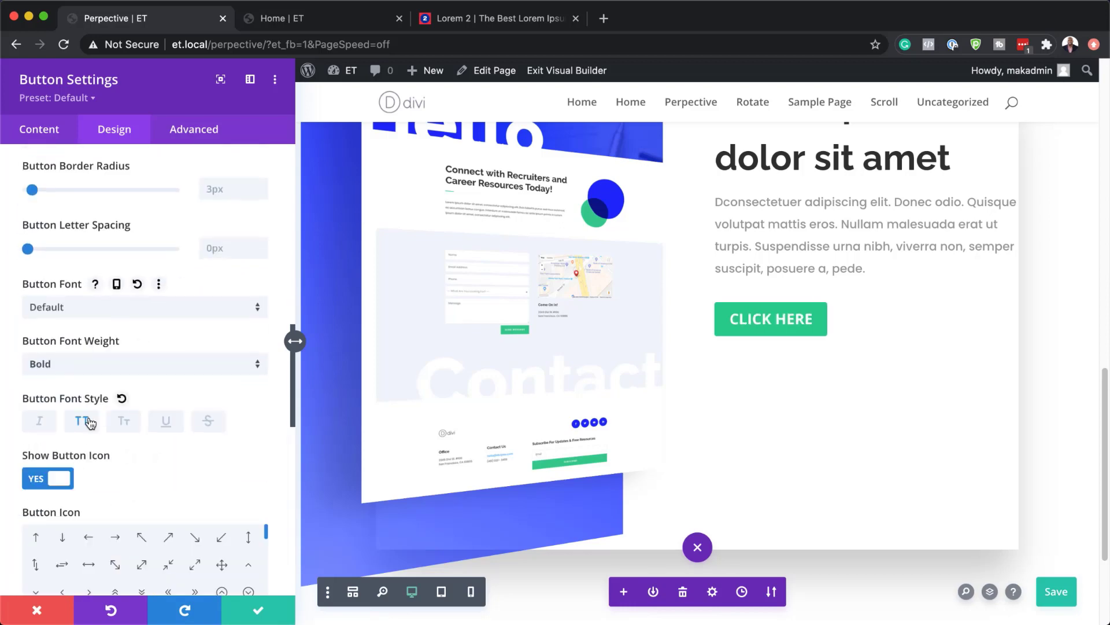
- Set the button font to Poppins and save the Button module settings
{"action": "left_click", "coordinate": [77, 312]}
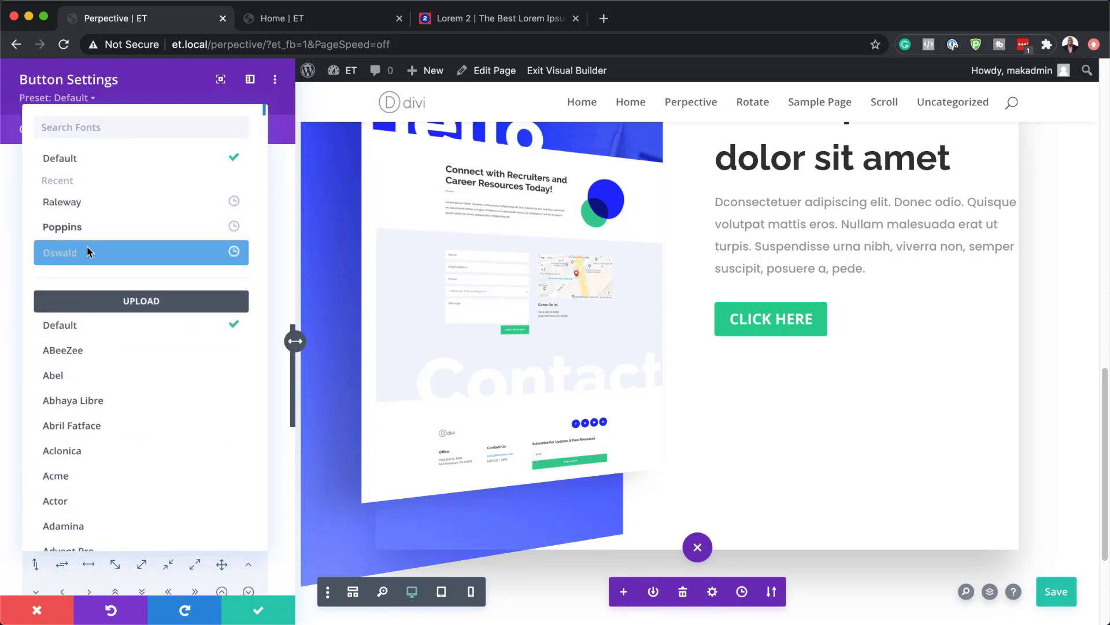
{"action": "left_click", "coordinate": [97, 230]}
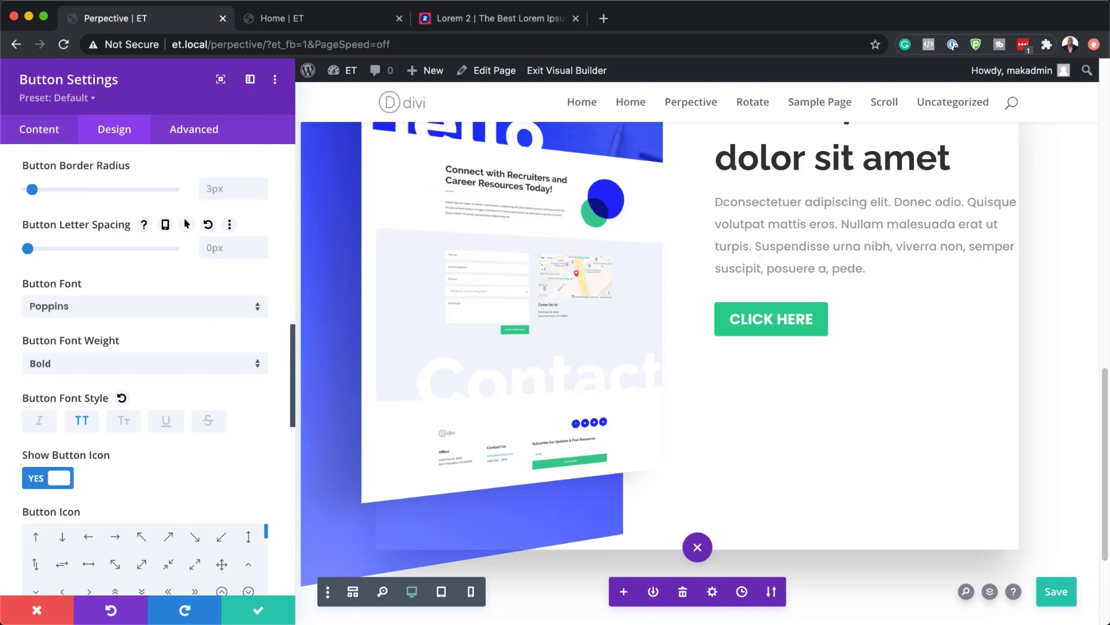
{"action": "left_click", "coordinate": [257, 610]}
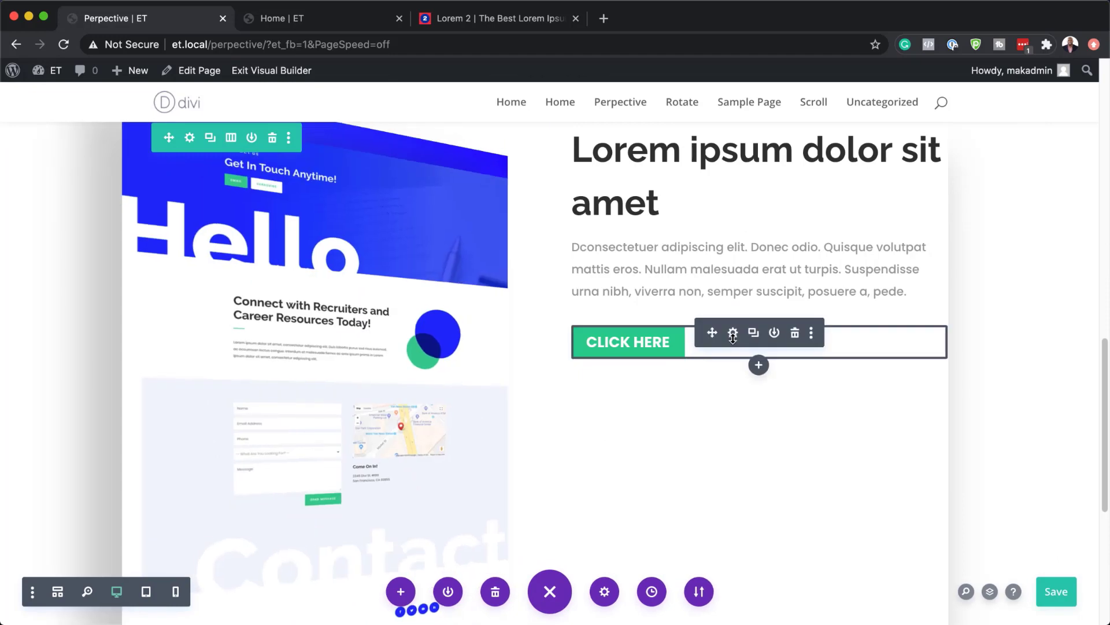
- Open the settings of the second column in the second section's row and set linked top and bottom padding of 40px
{"action": "left_click", "coordinate": [990, 592]}
{"action": "left_click", "coordinate": [848, 340]}
{"action": "left_click", "coordinate": [862, 367]}
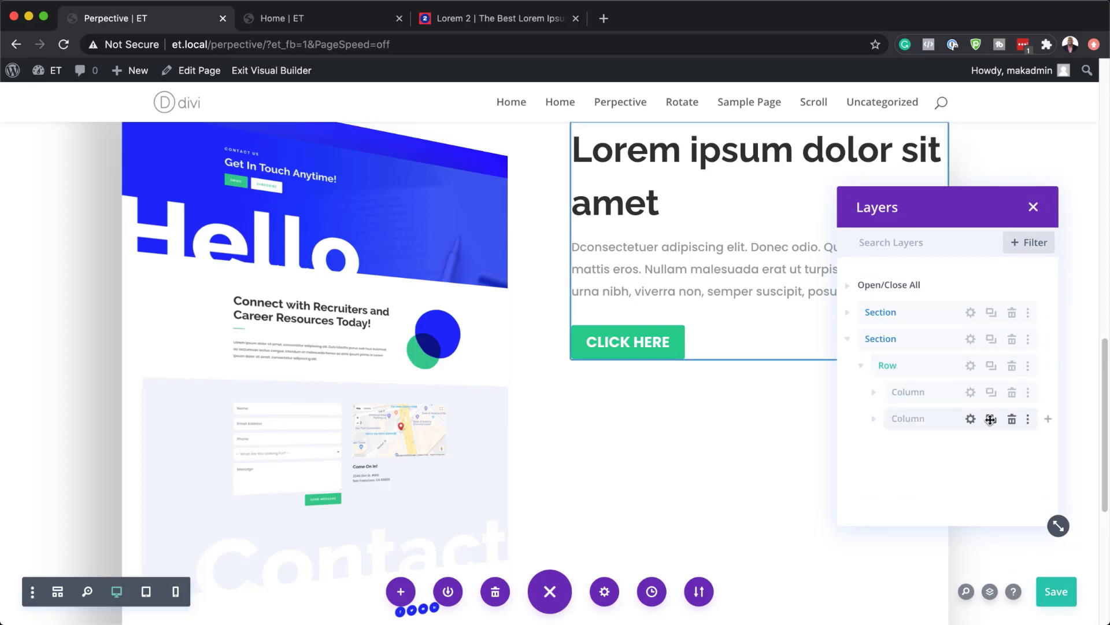
{"action": "left_click", "coordinate": [971, 423]}
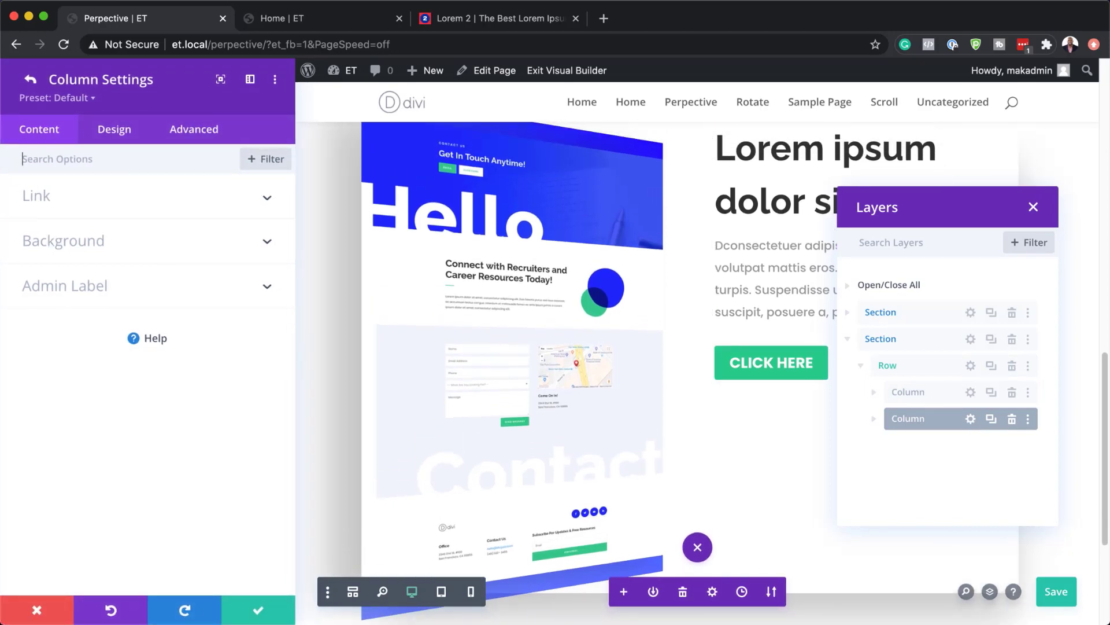
{"action": "left_click", "coordinate": [128, 135]}
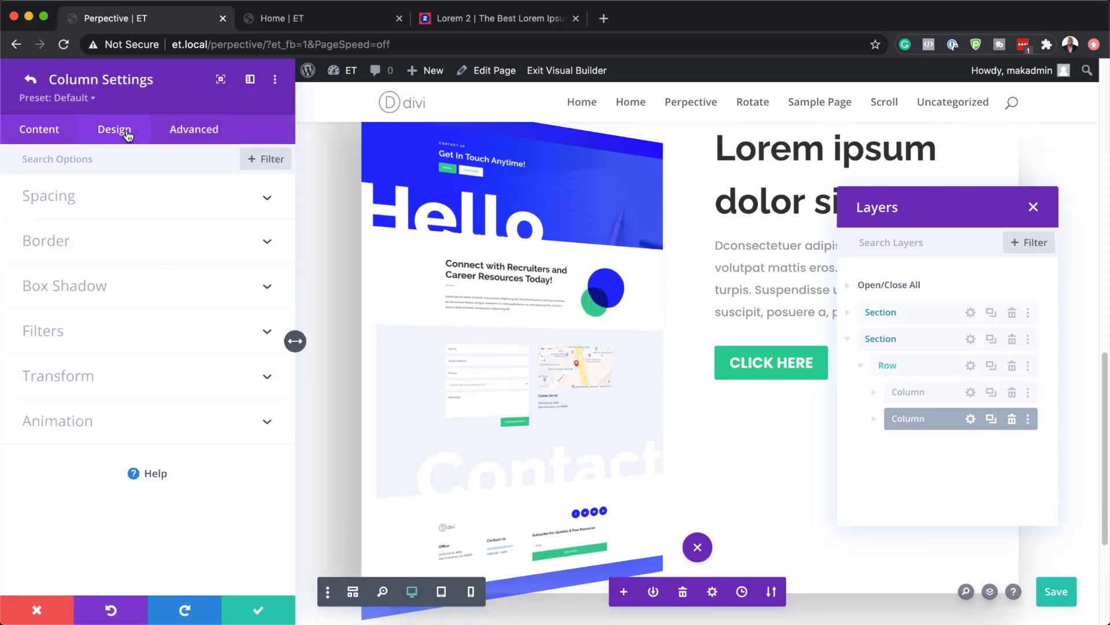
{"action": "left_click", "coordinate": [65, 204]}
{"action": "left_click", "coordinate": [40, 249]}
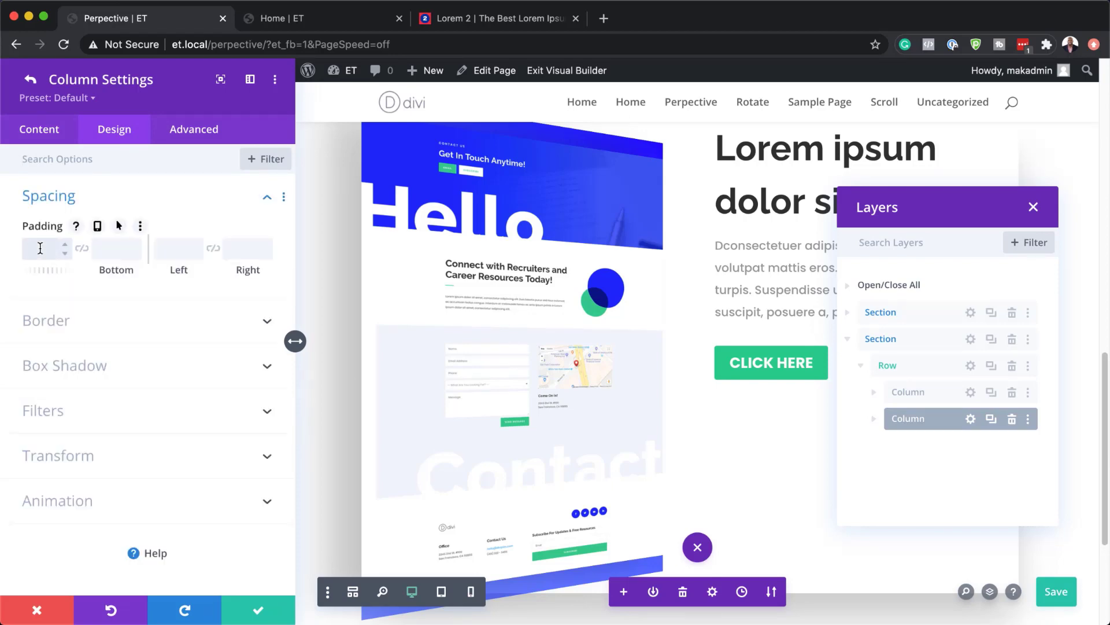
{"action": "type", "text": "40px"}
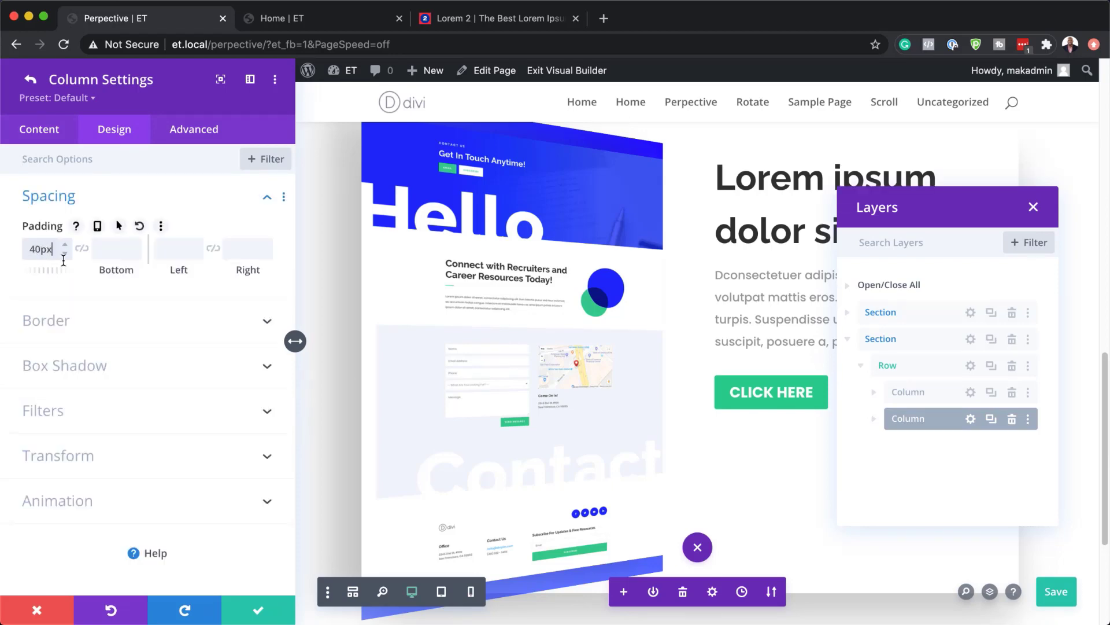
{"action": "left_click", "coordinate": [82, 248]}
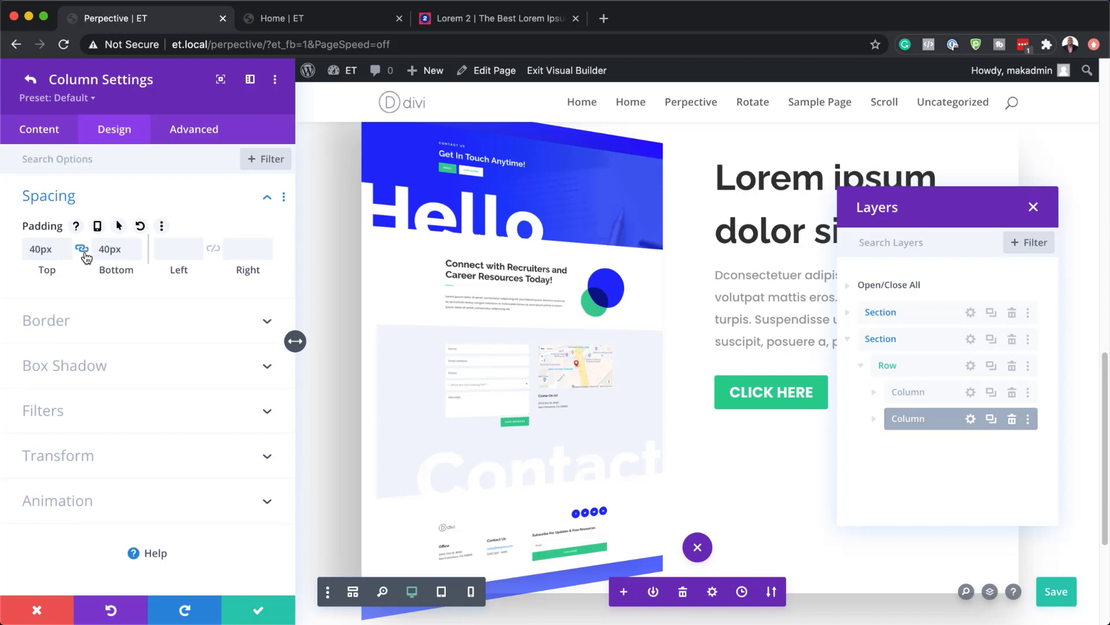
- Set the second column's linked left and right padding to 40px and save the column and row settings
{"action": "left_click", "coordinate": [167, 250]}
{"action": "type", "text": "40px"}
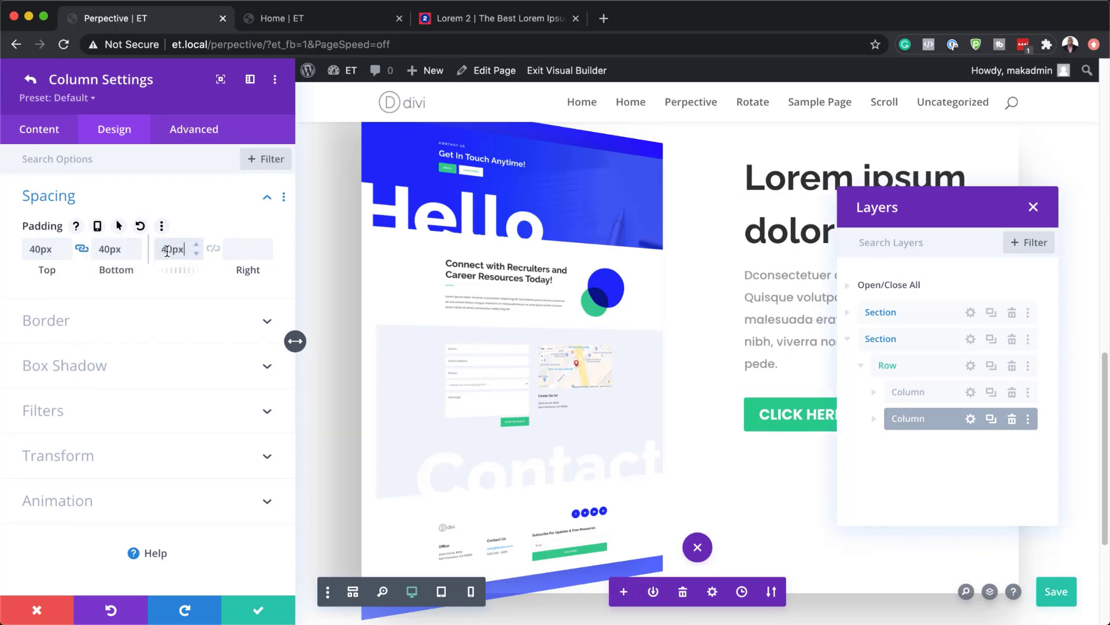
{"action": "left_click", "coordinate": [213, 248]}
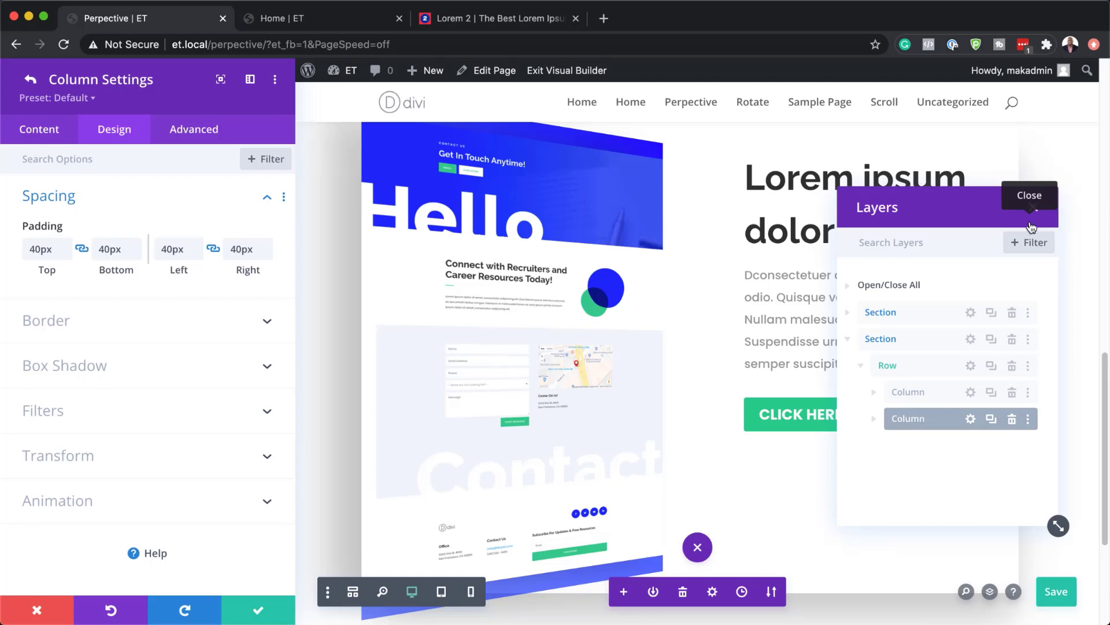
{"action": "left_click", "coordinate": [1035, 210]}
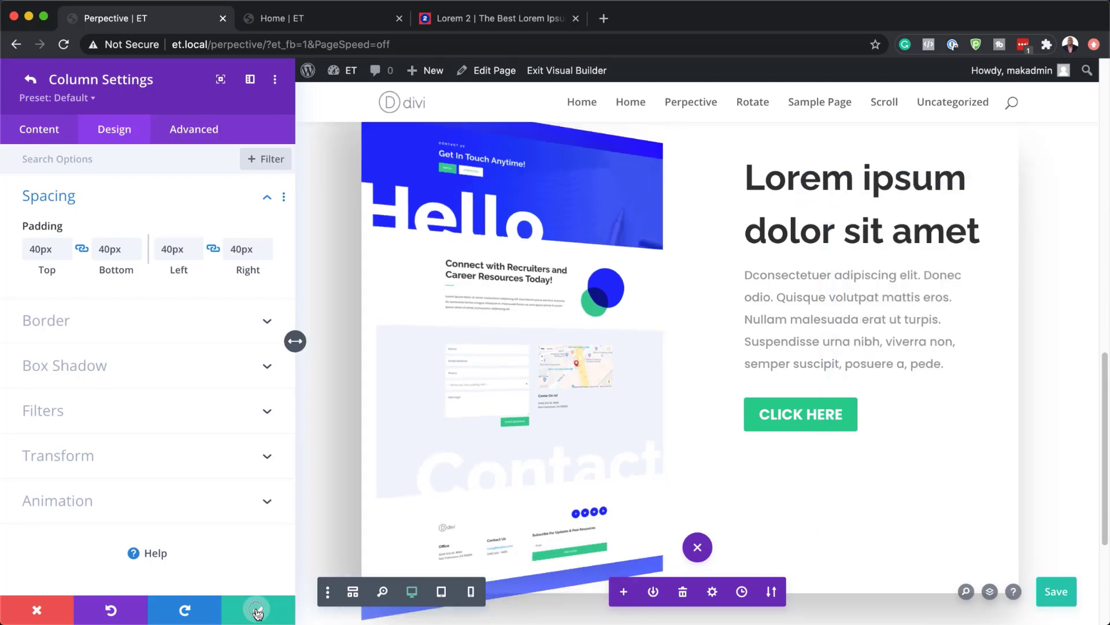
{"action": "left_click", "coordinate": [255, 609]}
{"action": "left_click", "coordinate": [259, 612]}
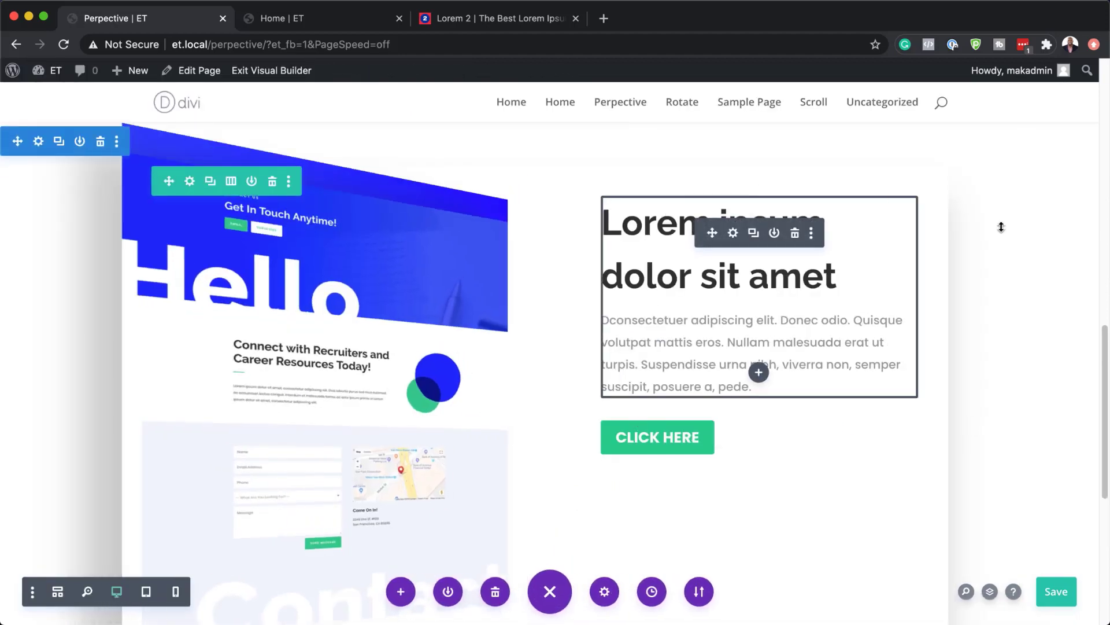
- Duplicate the two-column row in the second section through the Layers window
{"action": "scroll", "coordinate": [1081, 391], "scroll_direction": "up", "scroll_amount": 2}
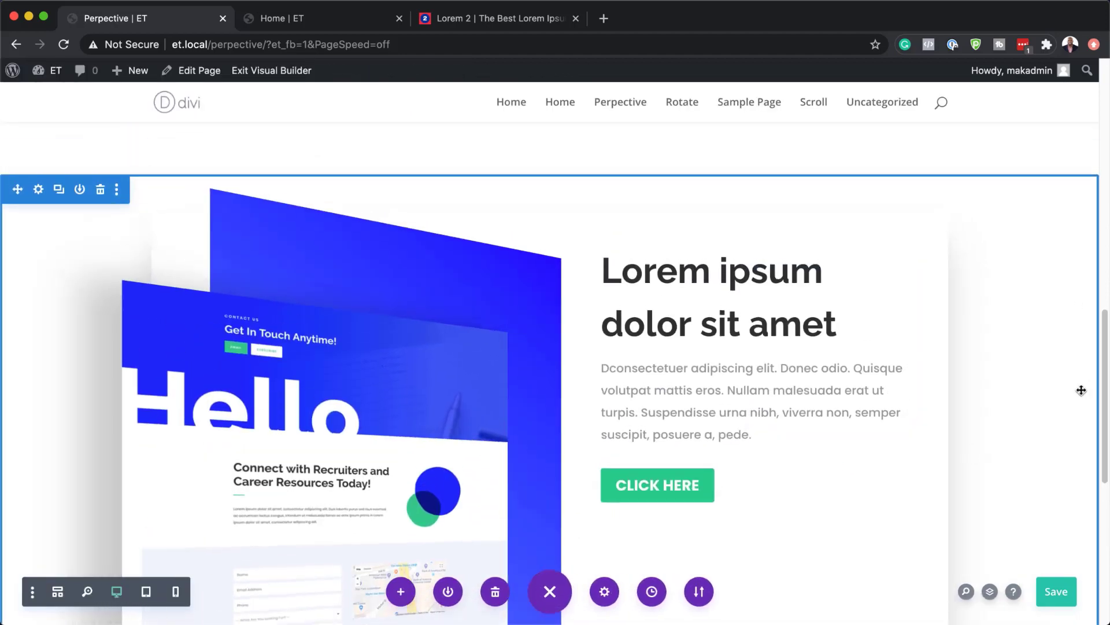
{"action": "scroll", "coordinate": [1081, 391], "scroll_direction": "down", "scroll_amount": 10}
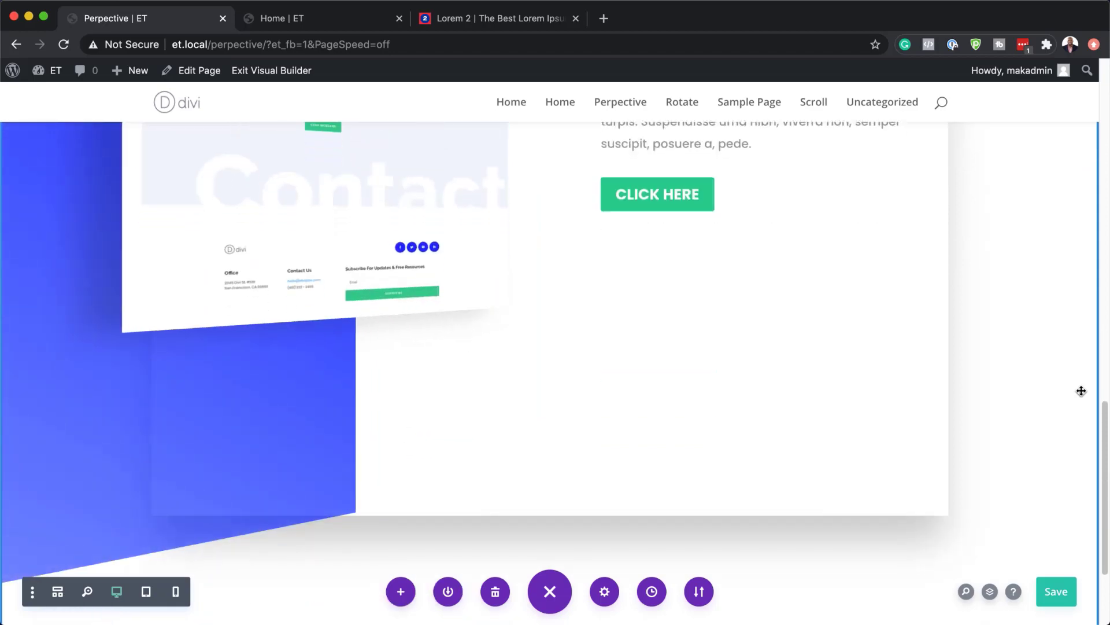
{"action": "scroll", "coordinate": [1082, 391], "scroll_direction": "up", "scroll_amount": 15}
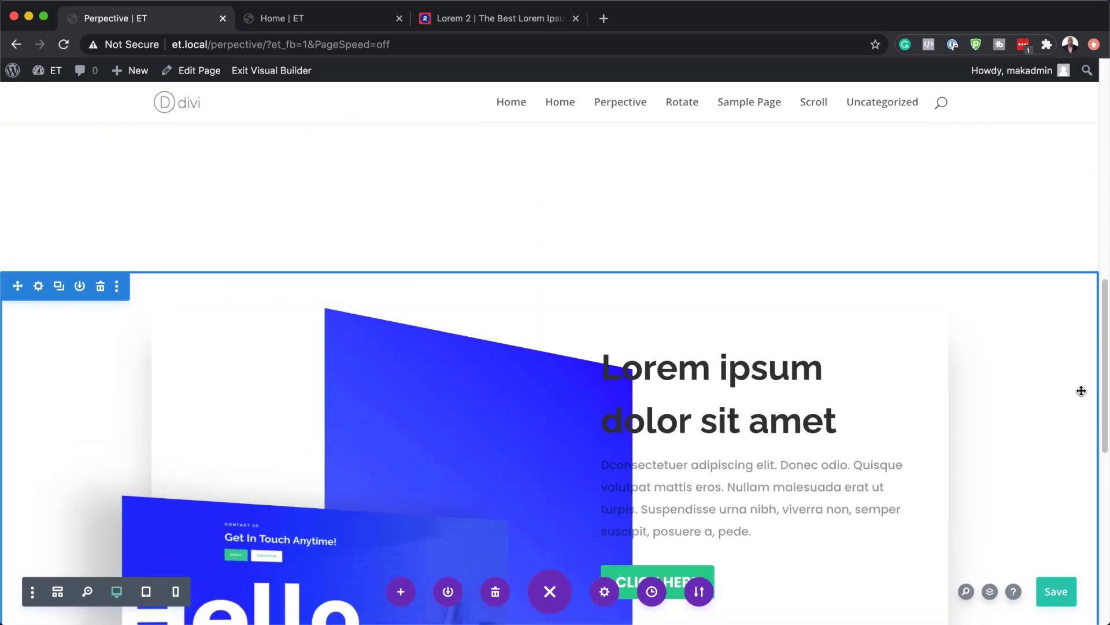
{"action": "scroll", "coordinate": [1082, 390], "scroll_direction": "down", "scroll_amount": 10}
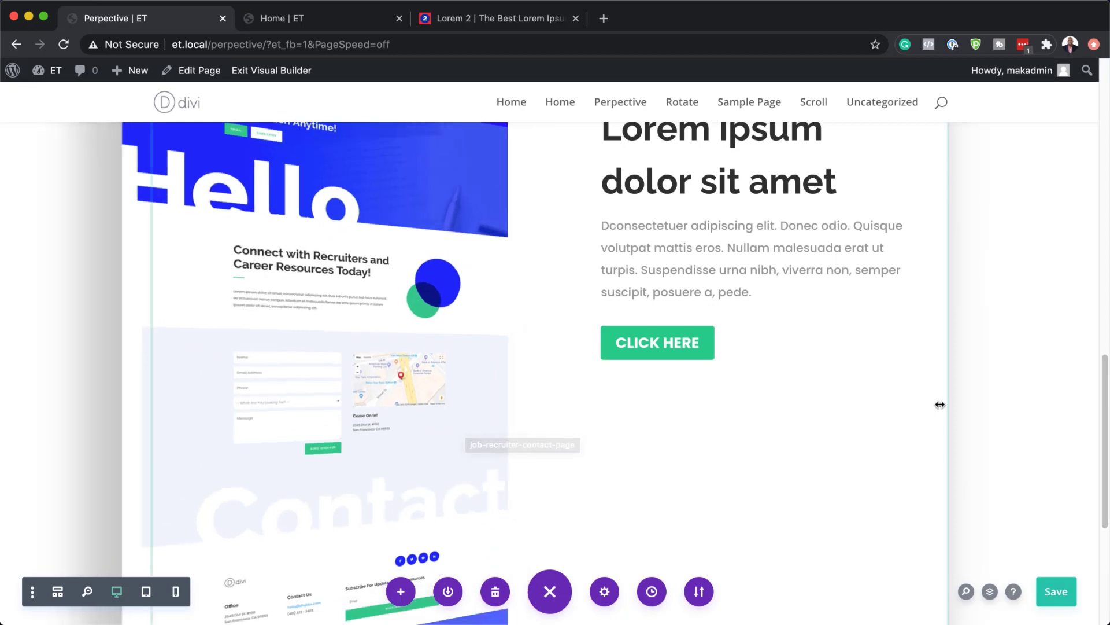
{"action": "left_click", "coordinate": [990, 592]}
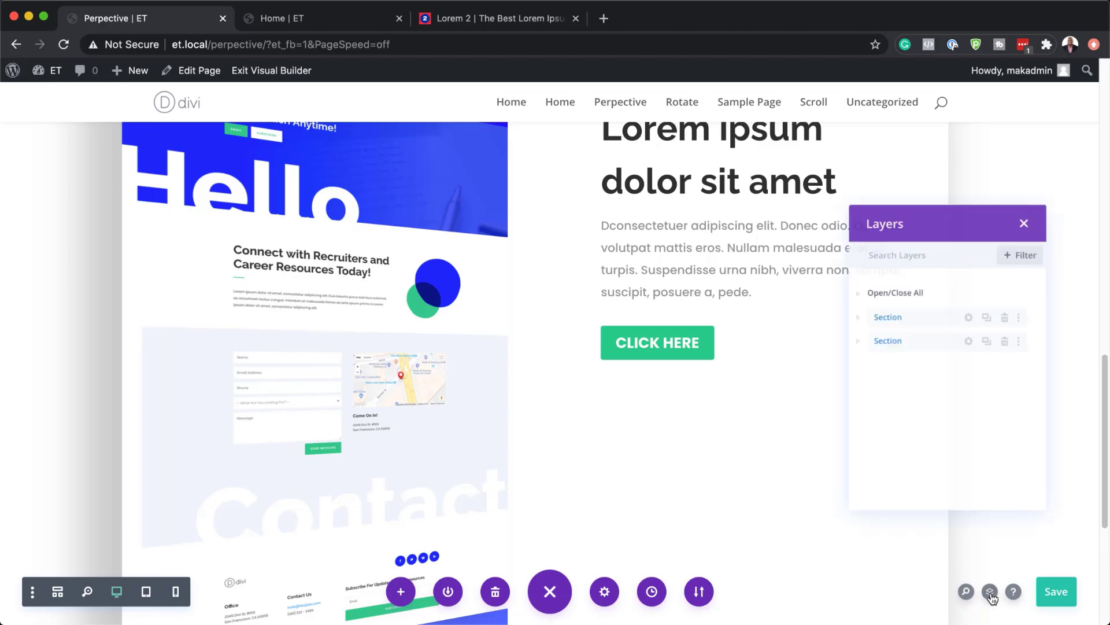
{"action": "left_click", "coordinate": [847, 339]}
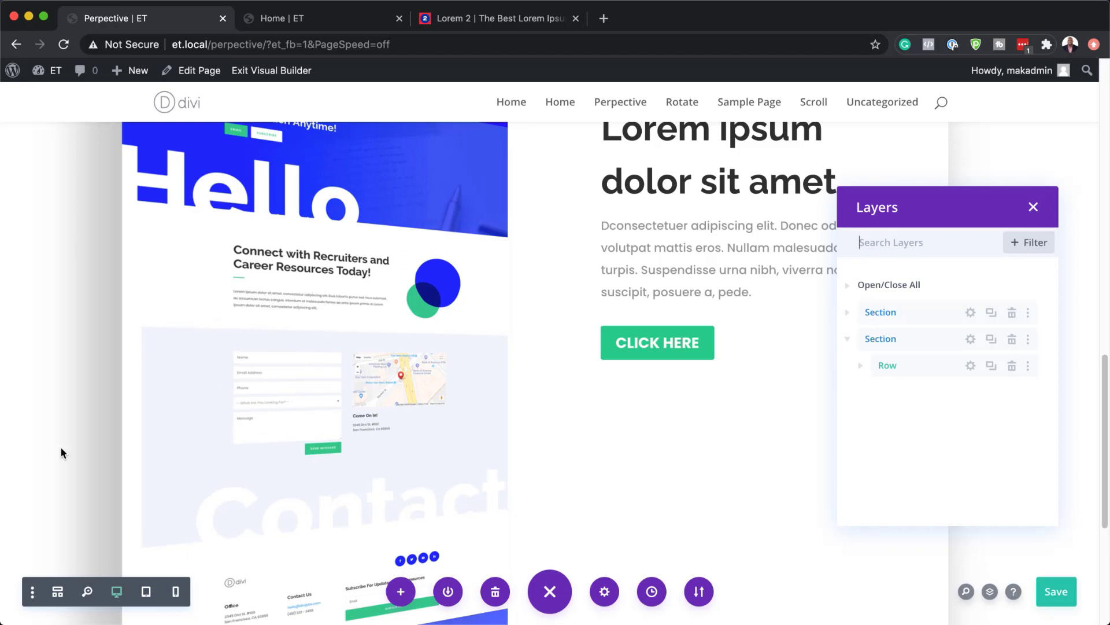
{"action": "left_click", "coordinate": [991, 366]}
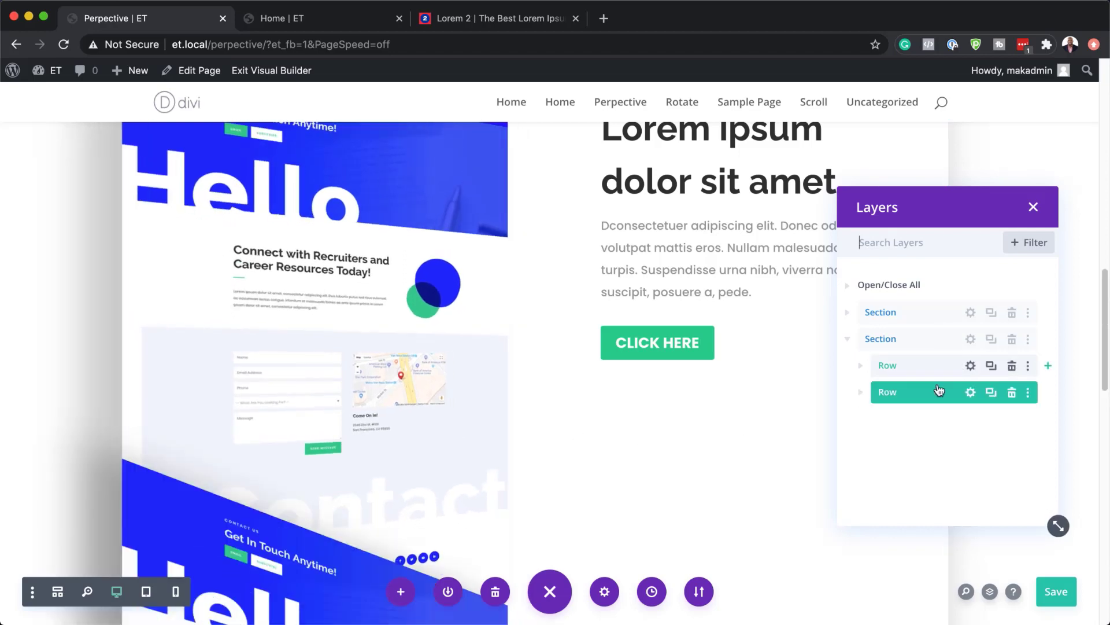
- Expand the duplicated row in the Layers window and move its image column below the text column to swap their order
{"action": "left_click", "coordinate": [861, 393]}
{"action": "left_click_drag", "start_coordinate": [942, 420], "coordinate": [945, 452]}
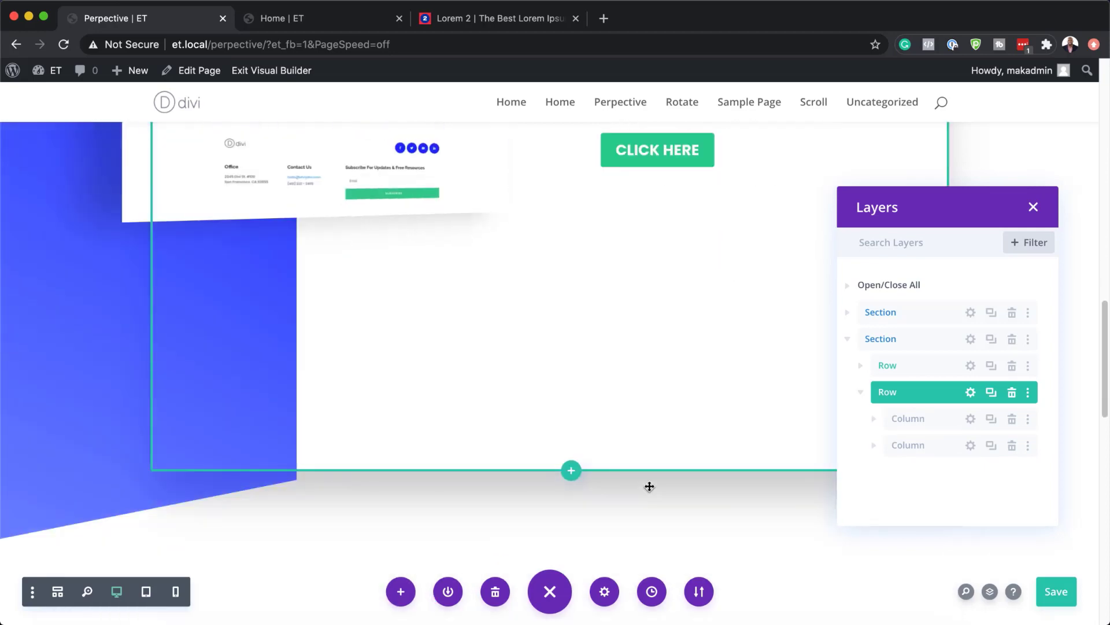
{"action": "scroll", "coordinate": [650, 484], "scroll_direction": "up", "scroll_amount": 8}
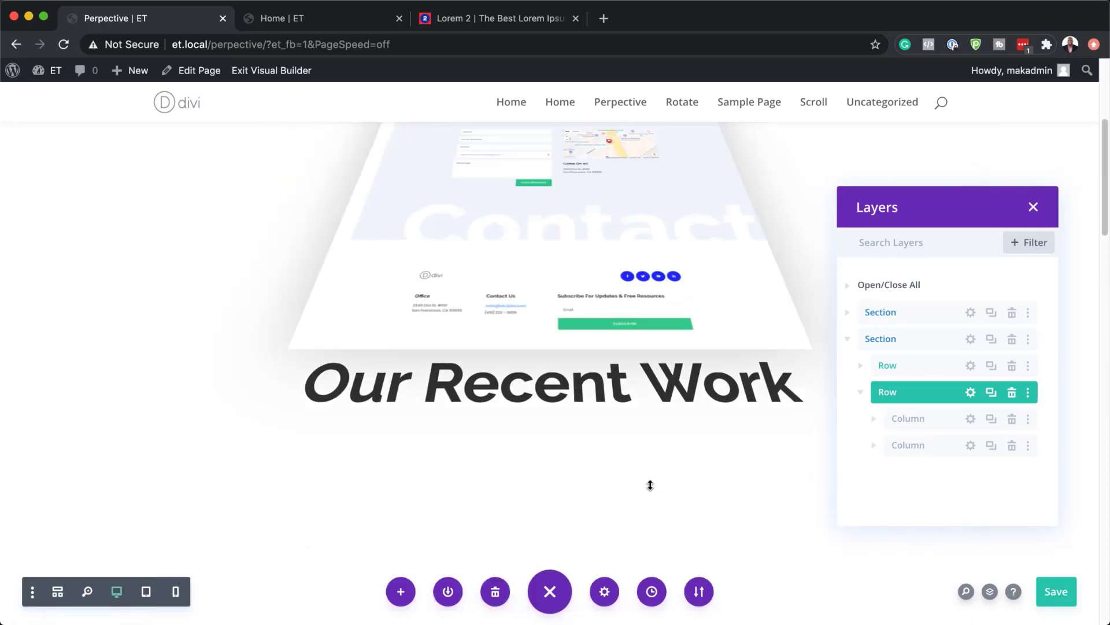
{"action": "scroll", "coordinate": [650, 484], "scroll_direction": "down", "scroll_amount": 8}
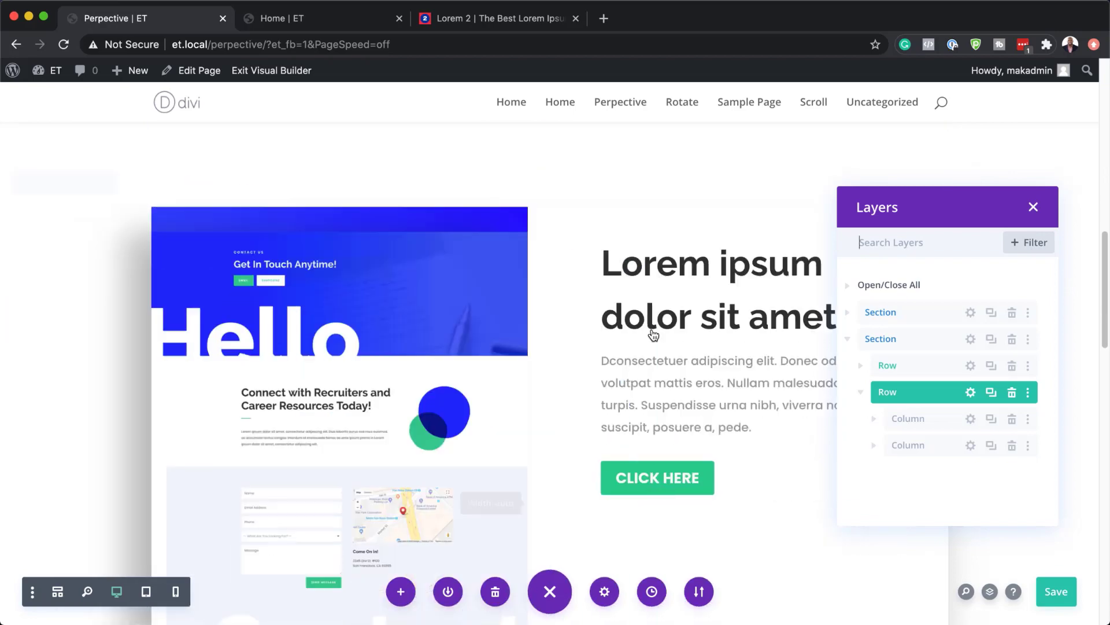
{"action": "scroll", "coordinate": [688, 505], "scroll_direction": "down", "scroll_amount": 5}
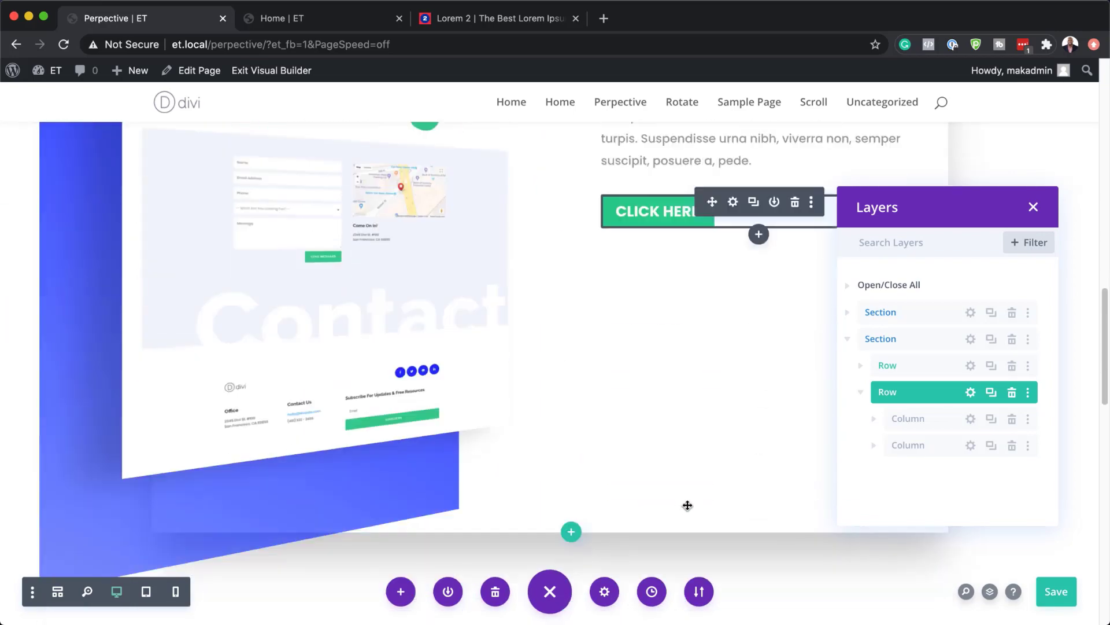
{"action": "scroll", "coordinate": [688, 504], "scroll_direction": "down", "scroll_amount": 8}
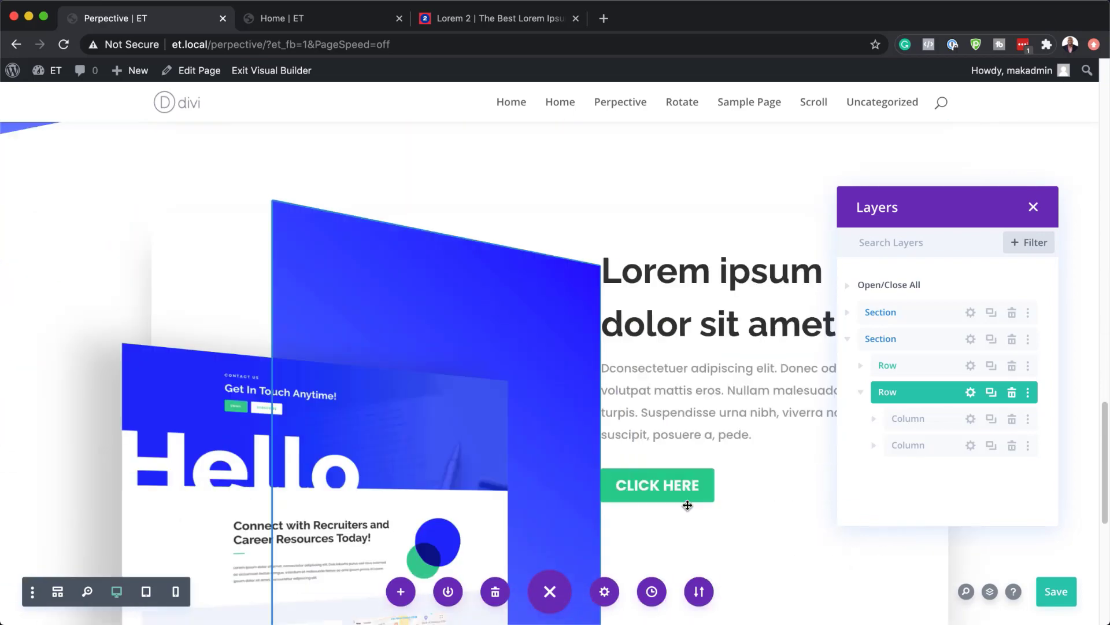
{"action": "scroll", "coordinate": [688, 505], "scroll_direction": "down", "scroll_amount": 1}
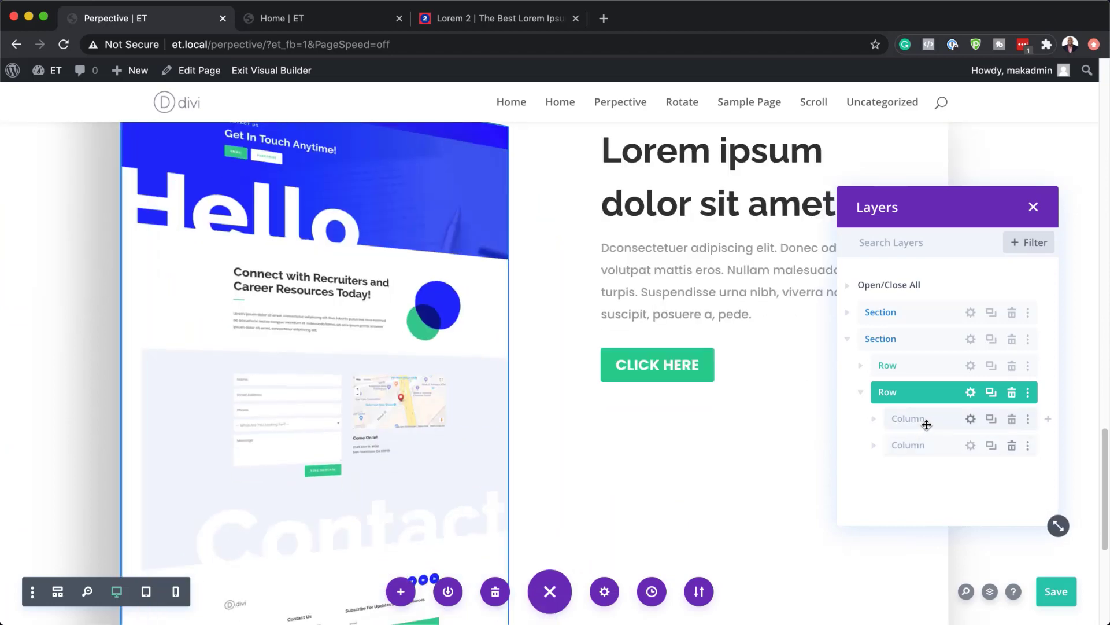
{"action": "left_click_drag", "start_coordinate": [932, 422], "coordinate": [934, 453]}
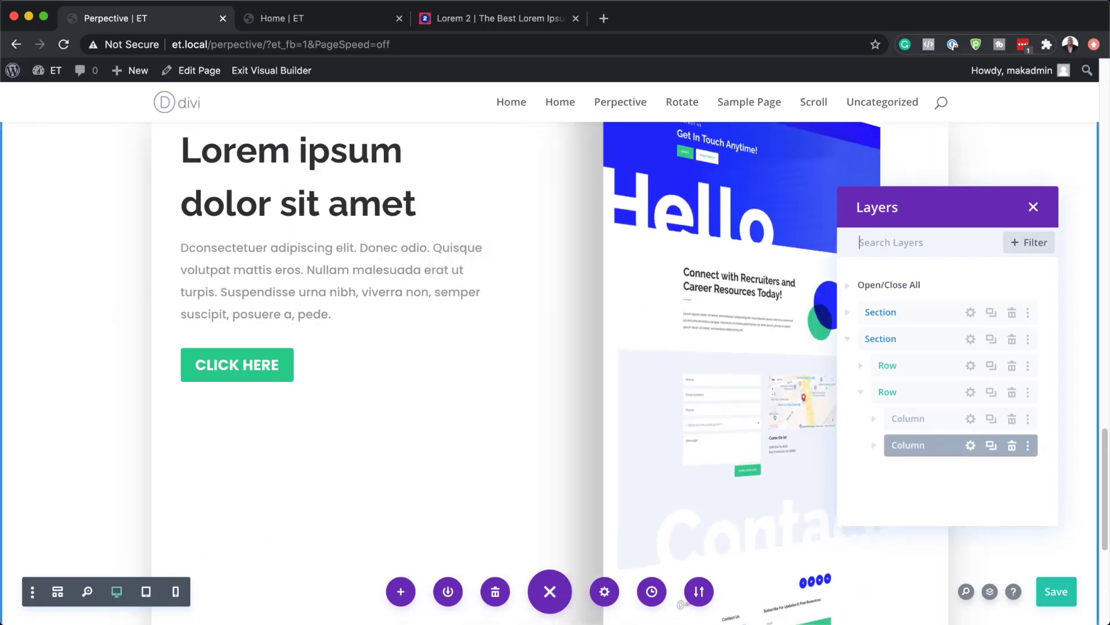
- Set the duplicated row's image column transform rotation around the vertical axis to -30deg and save the column settings
{"action": "left_click", "coordinate": [971, 445]}
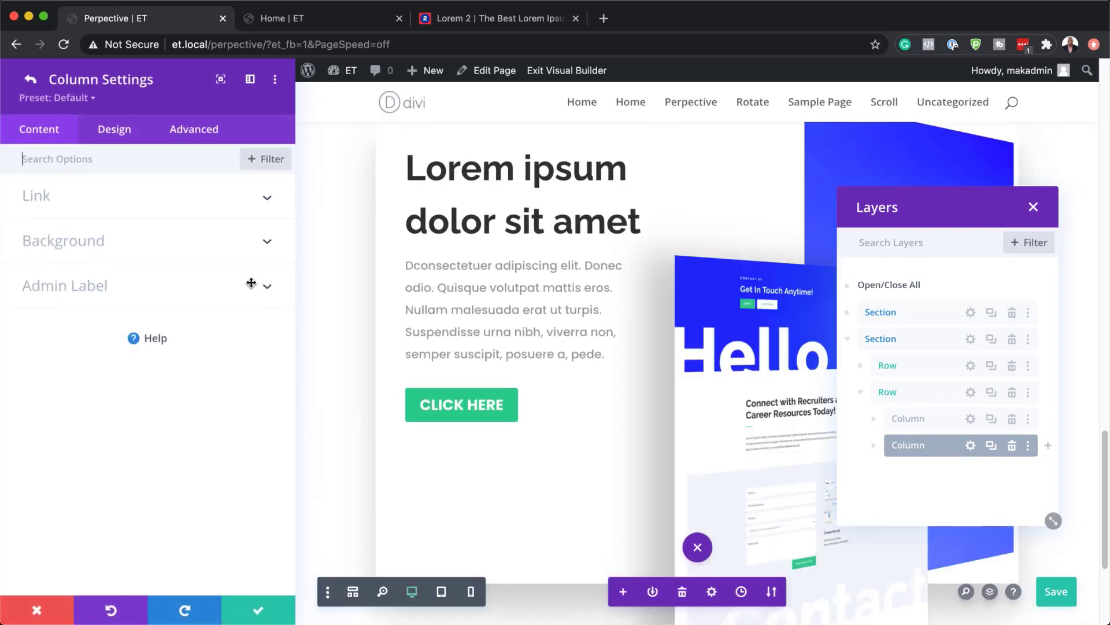
{"action": "left_click", "coordinate": [114, 130]}
{"action": "left_click", "coordinate": [100, 380]}
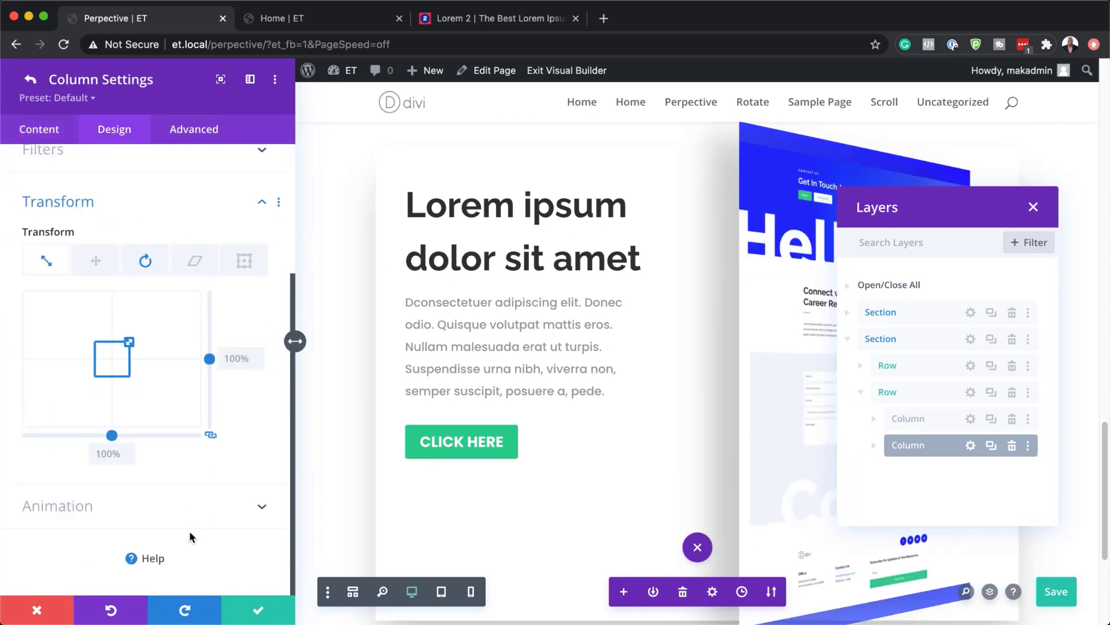
{"action": "left_click", "coordinate": [147, 260]}
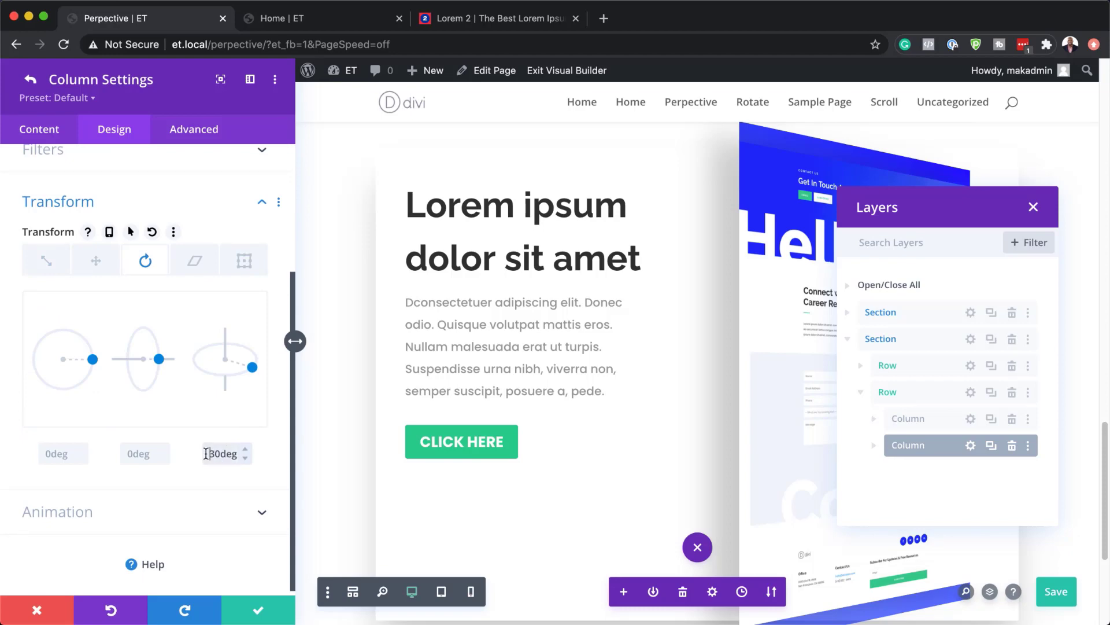
{"action": "type", "text": "-"}
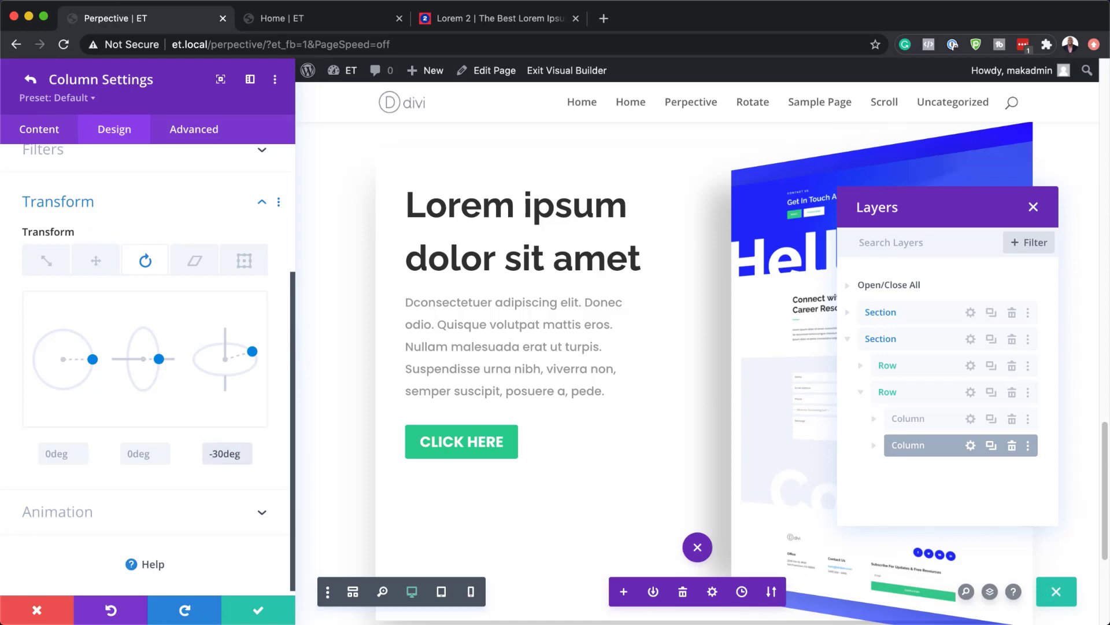
{"action": "left_click", "coordinate": [258, 612]}
{"action": "left_click", "coordinate": [258, 611]}
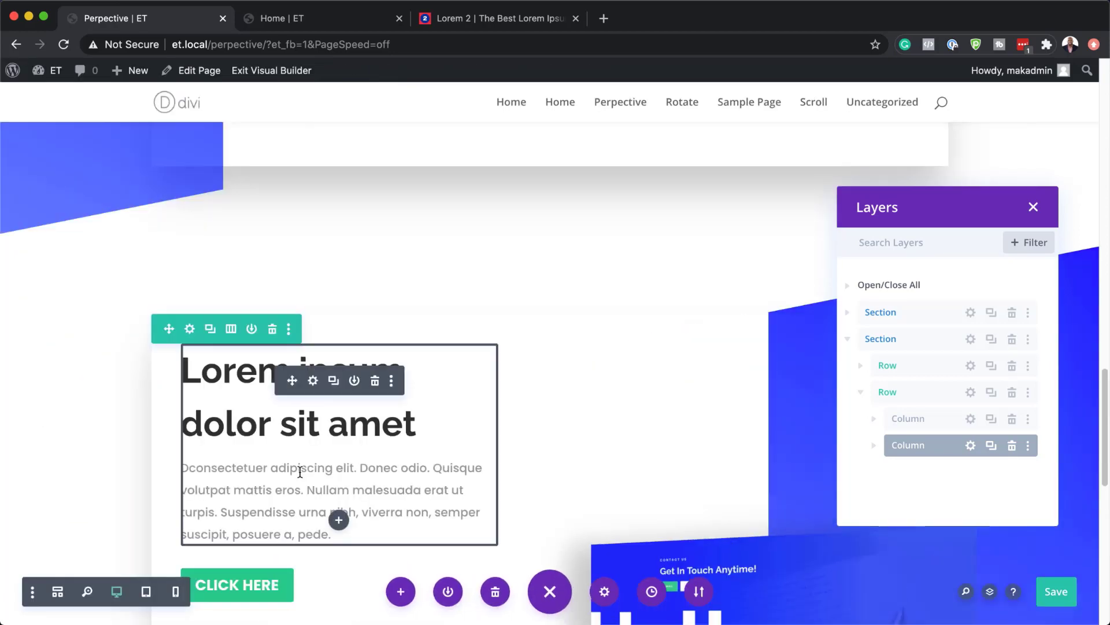
- Switch to the published Home page and examine its perspective scroll effects from the Our Recent Work heading down to the footer
{"action": "key", "text": "super+w"}
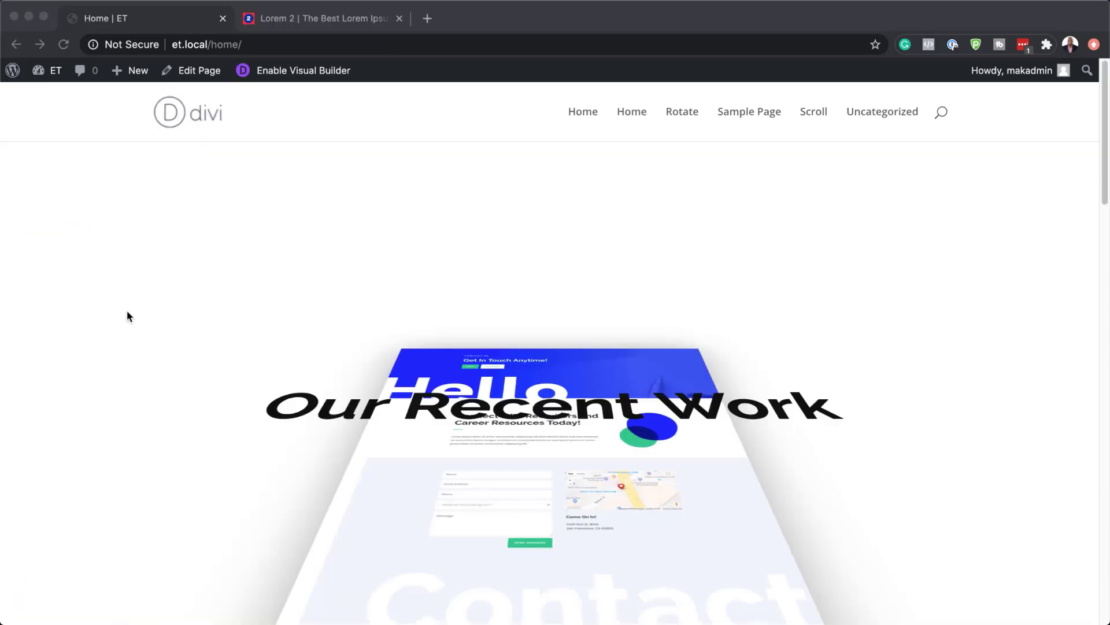
{"action": "scroll", "coordinate": [127, 315], "scroll_direction": "down", "scroll_amount": 10}
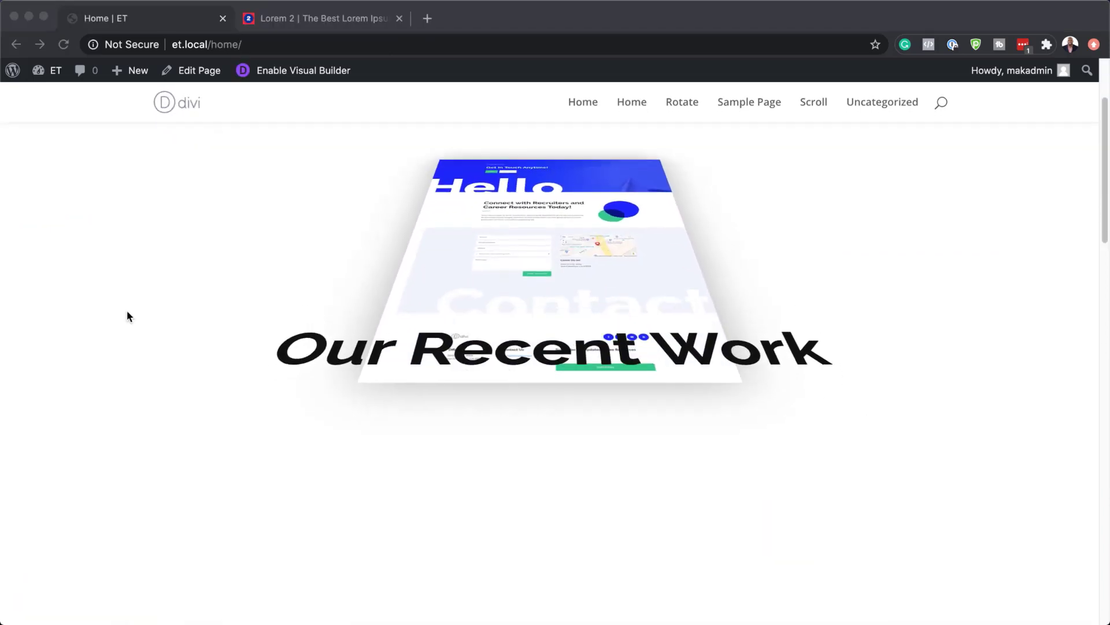
{"action": "scroll", "coordinate": [127, 316], "scroll_direction": "down", "scroll_amount": 5}
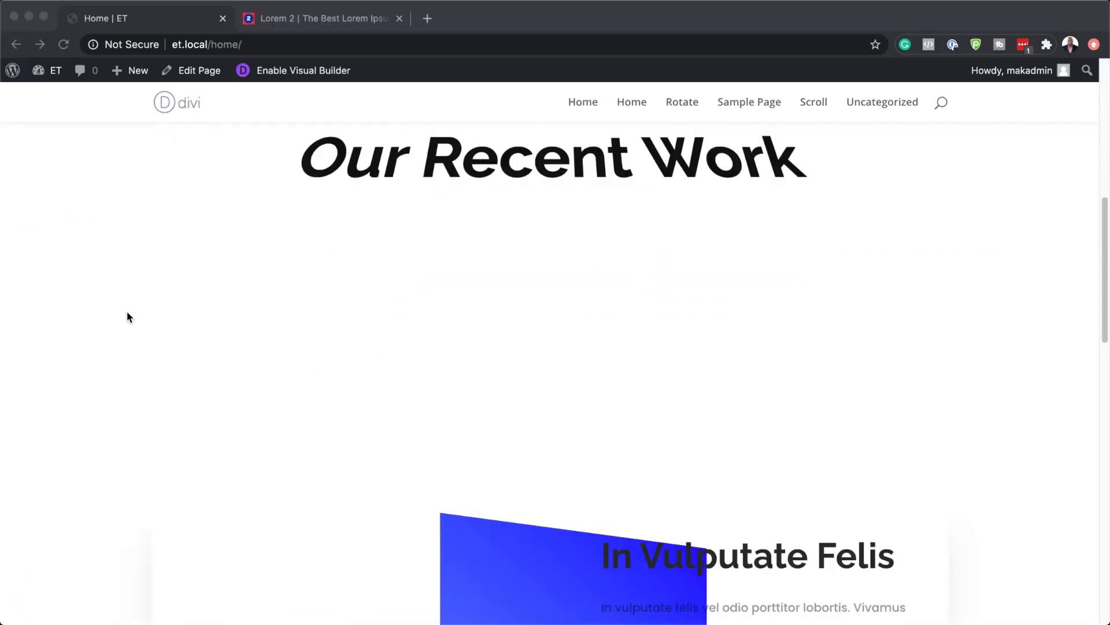
{"action": "scroll", "coordinate": [128, 317], "scroll_direction": "down", "scroll_amount": 5}
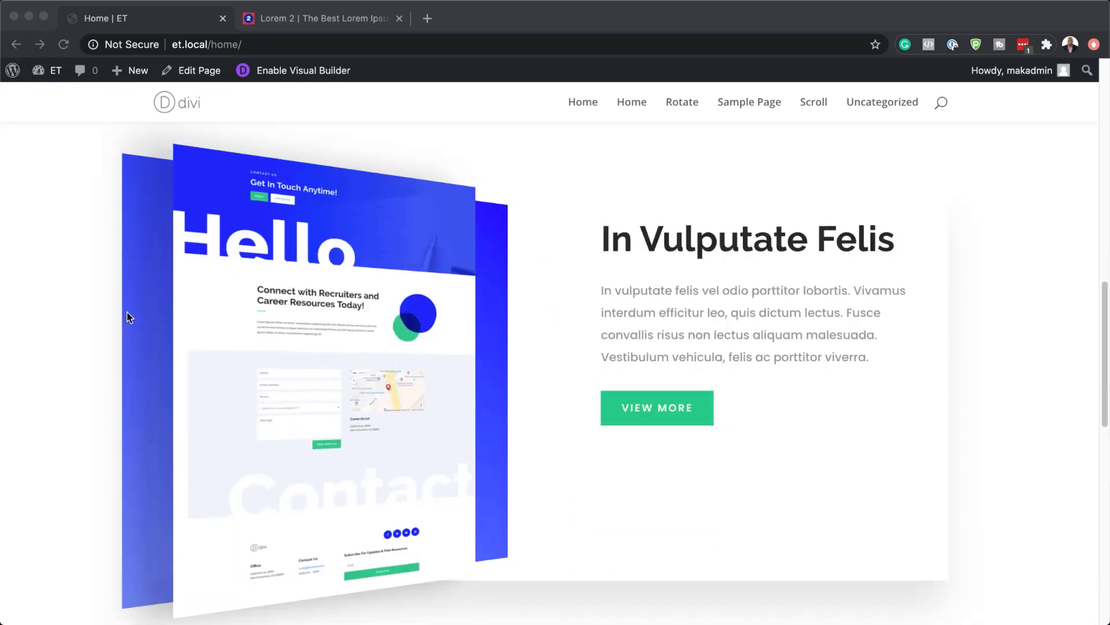
{"action": "scroll", "coordinate": [127, 312], "scroll_direction": "down", "scroll_amount": 9}
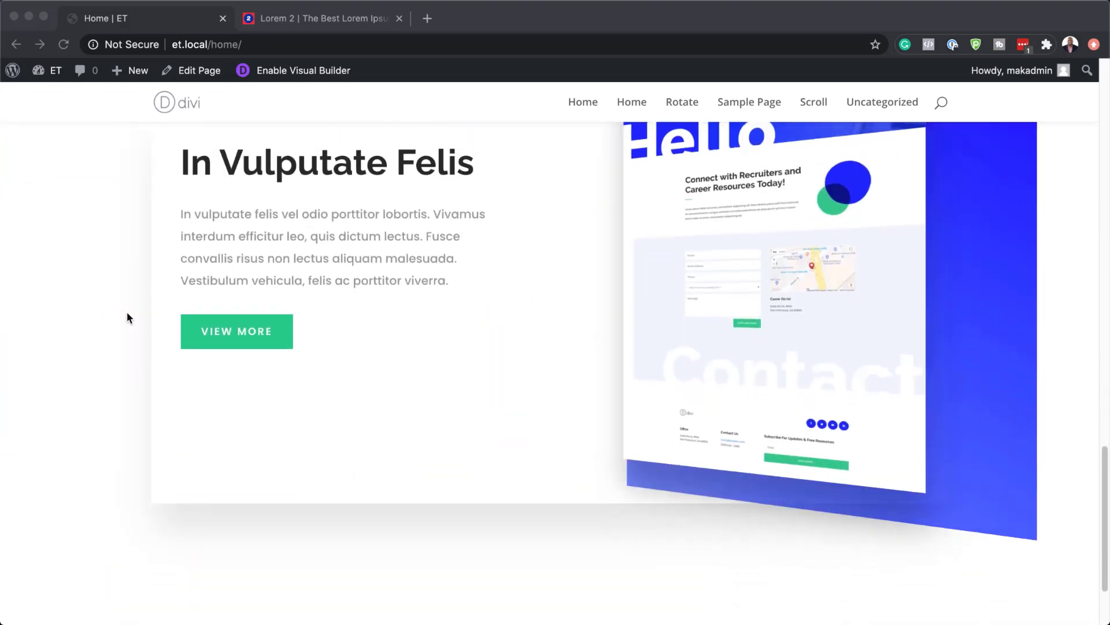
{"action": "scroll", "coordinate": [127, 312], "scroll_direction": "down", "scroll_amount": 4}
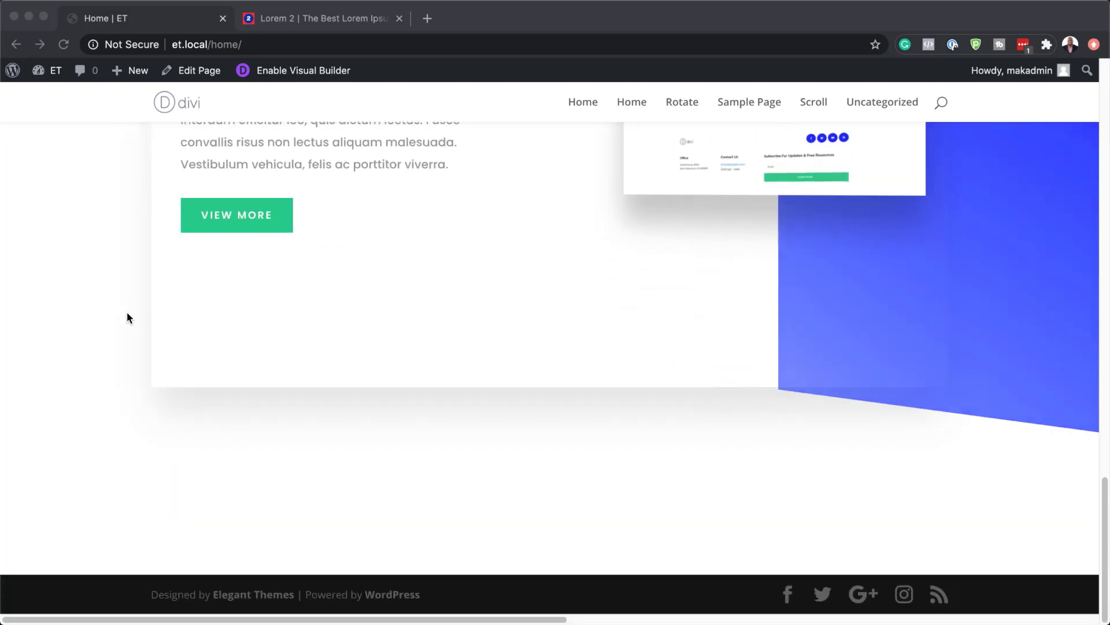
{"action": "scroll", "coordinate": [126, 312], "scroll_direction": "up", "scroll_amount": 10}
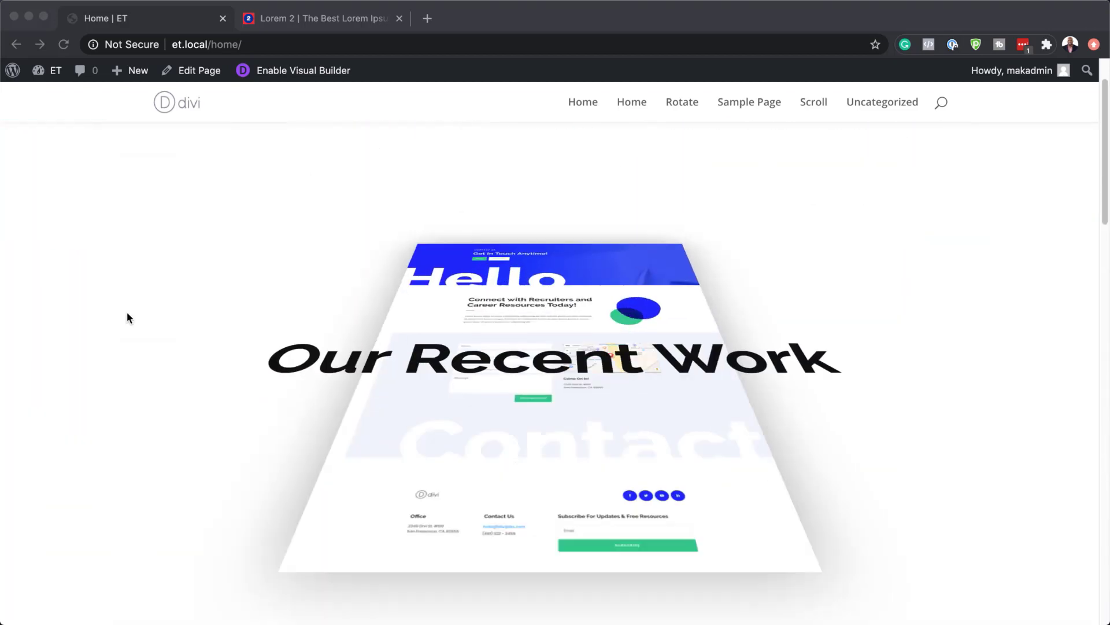